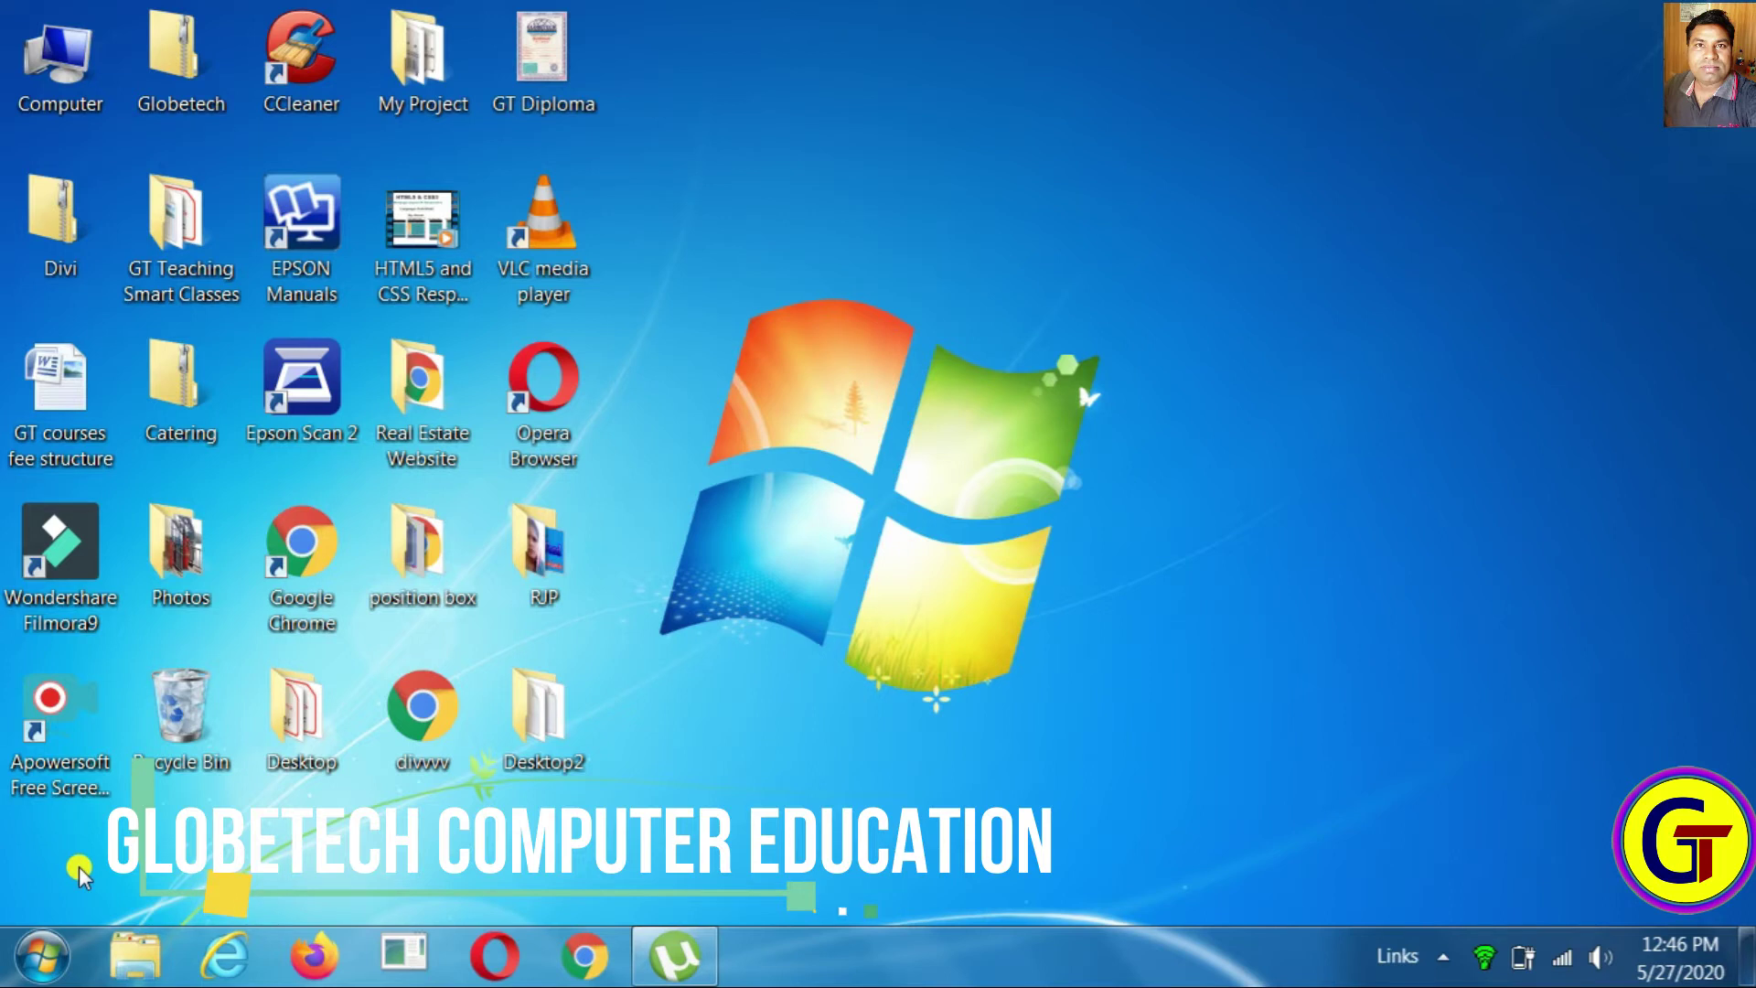
Launch Microsoft Office Excel 2007 from the Start menu to get blank workbook Book1
click(42, 956)
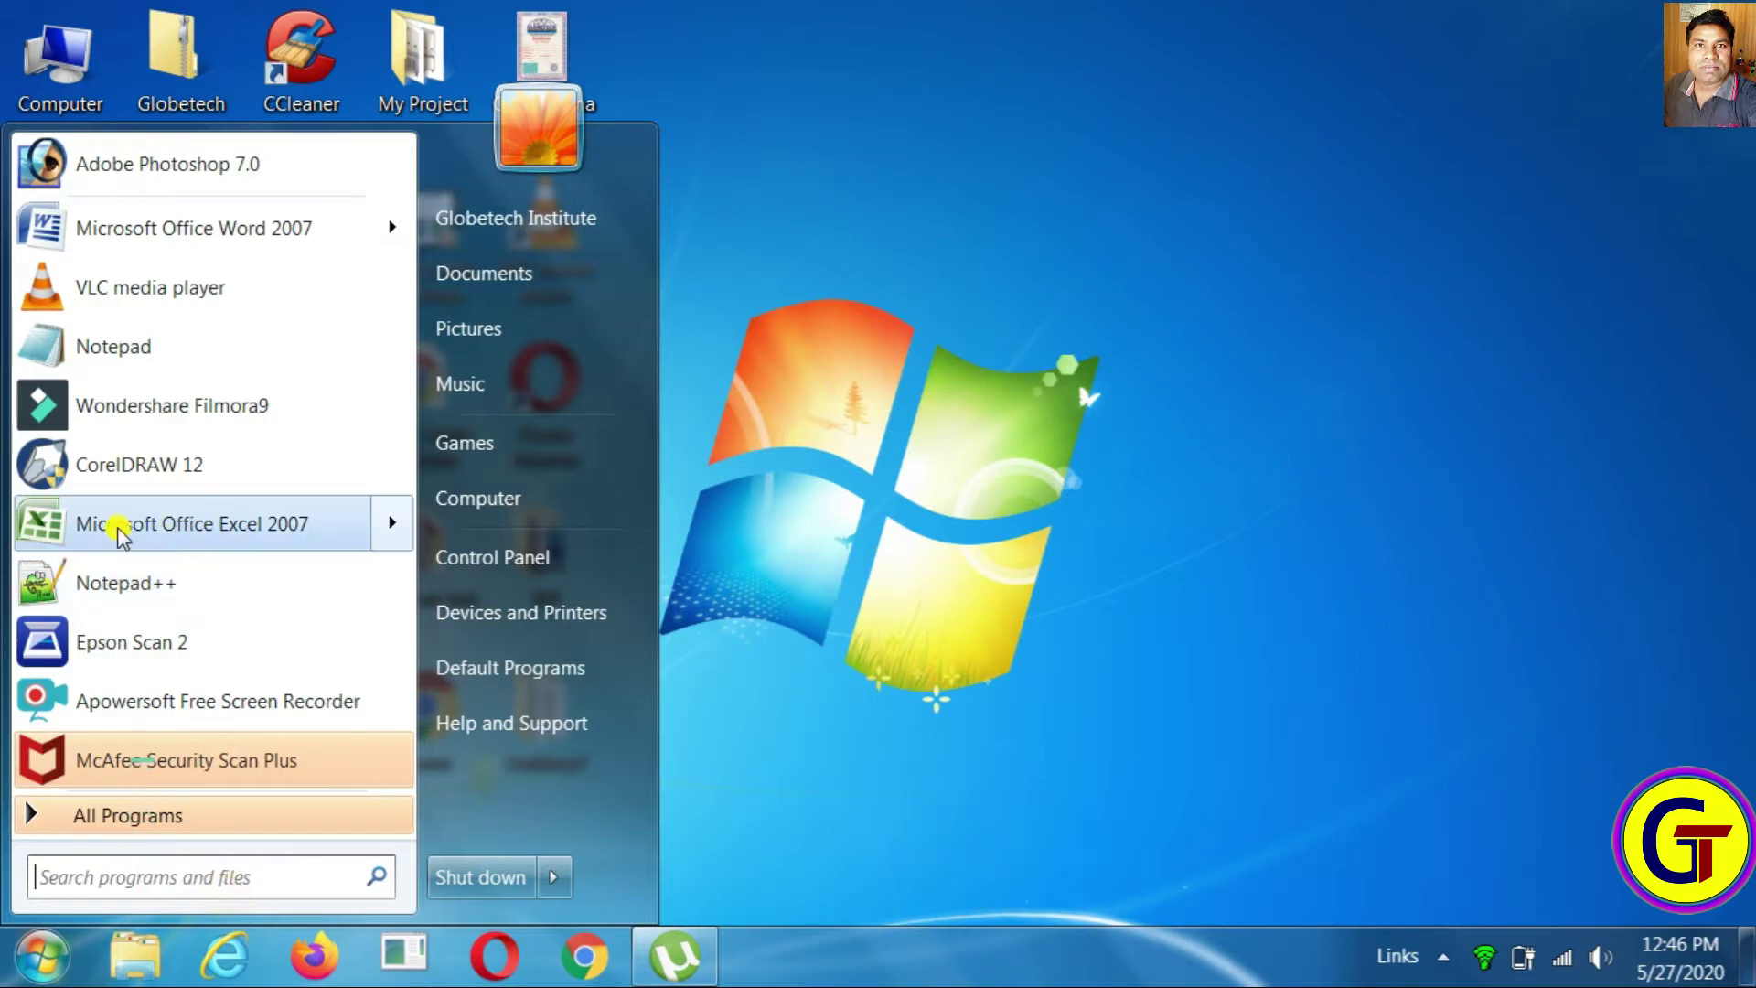
mouse_move(192, 523)
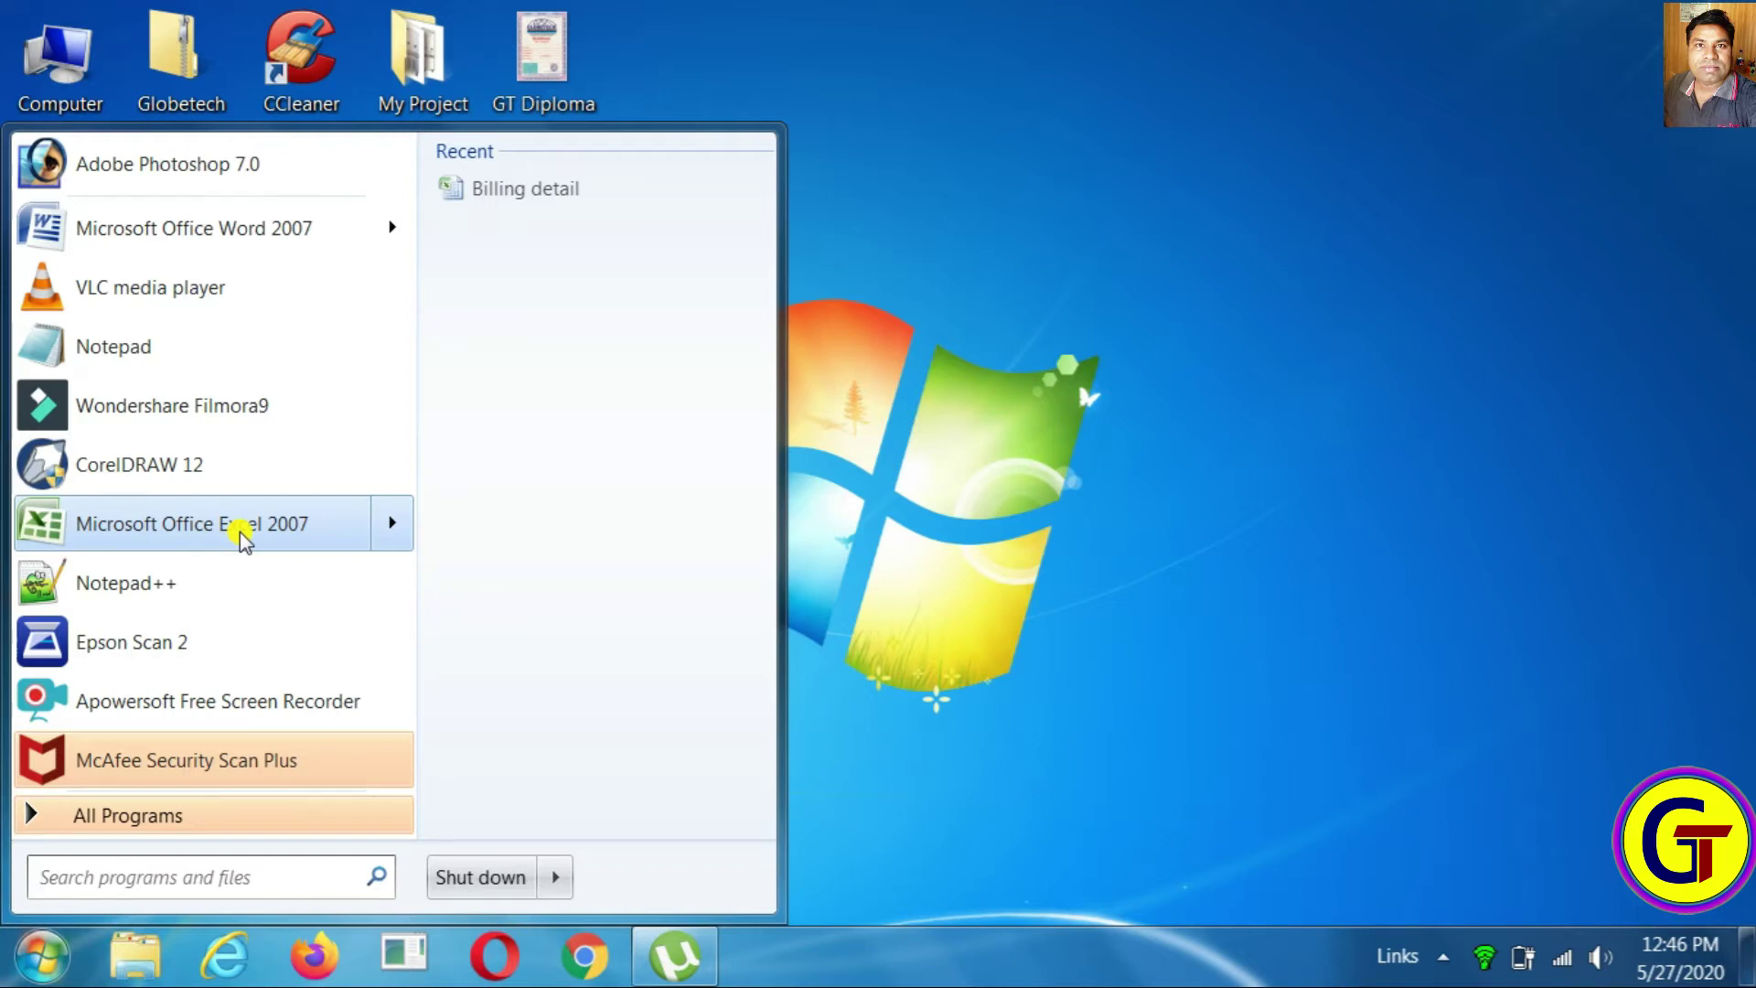
click(240, 533)
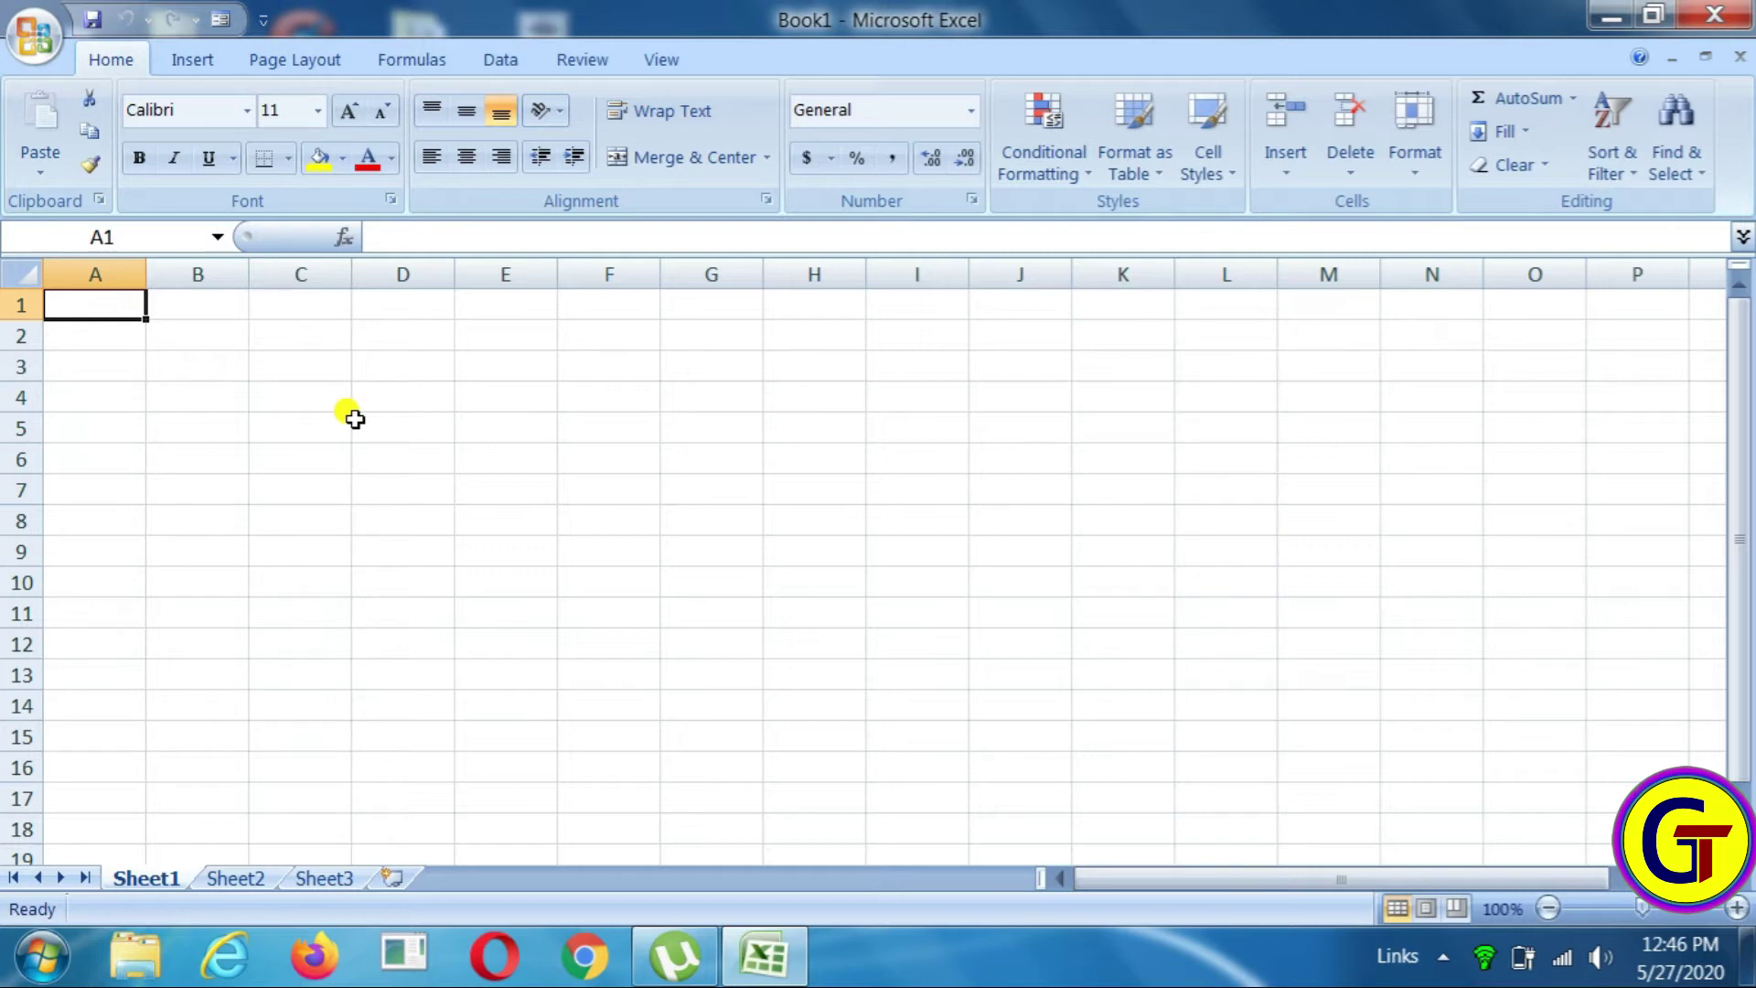
Enter the headings S.no., Name, English and Hindi in A1:D1
text(S.no.)
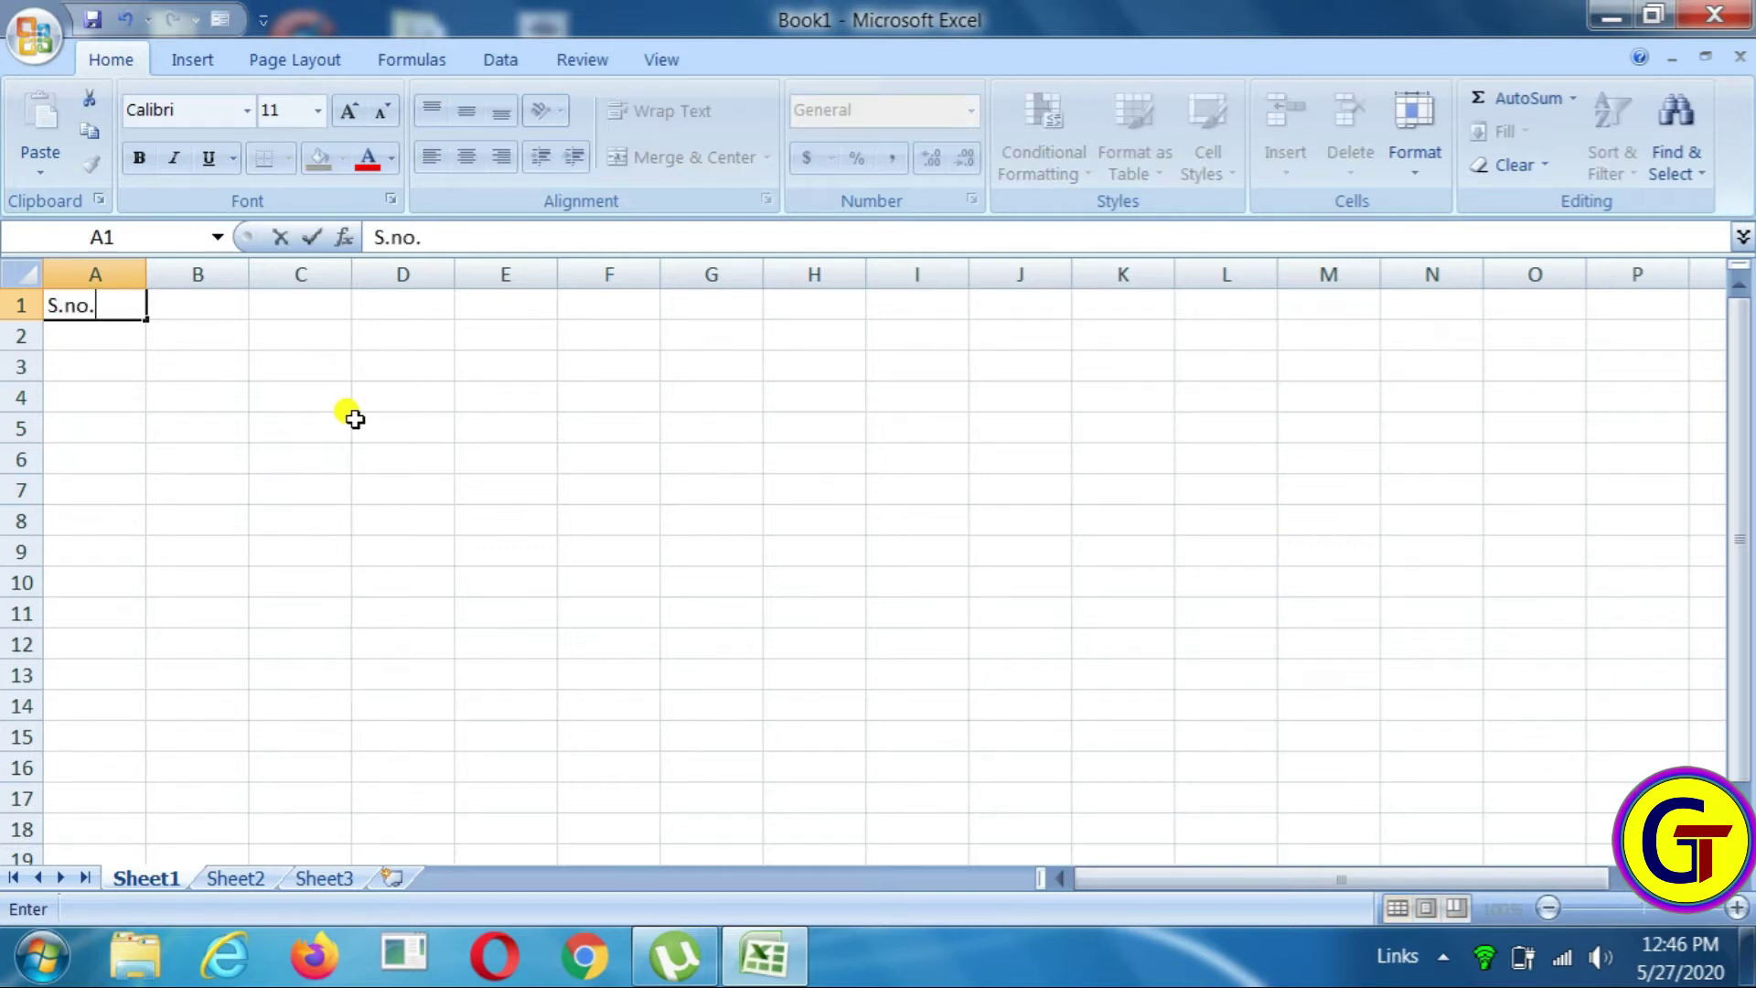
key(Tab)
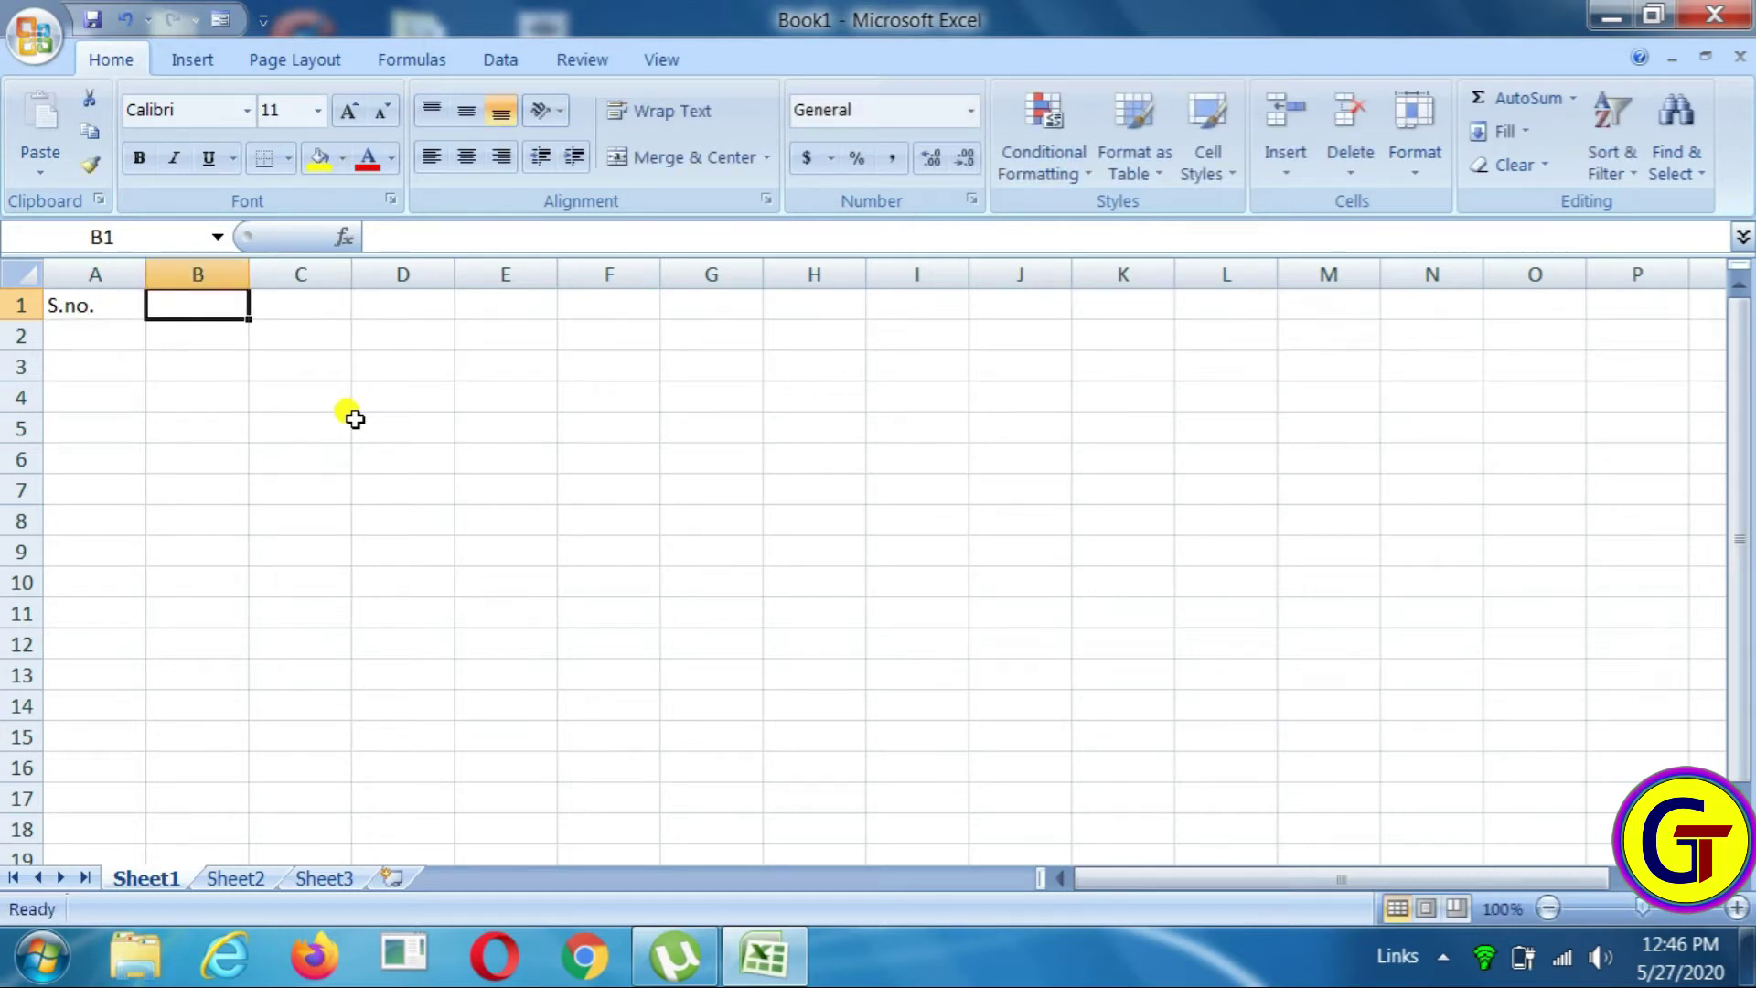
text(Name)
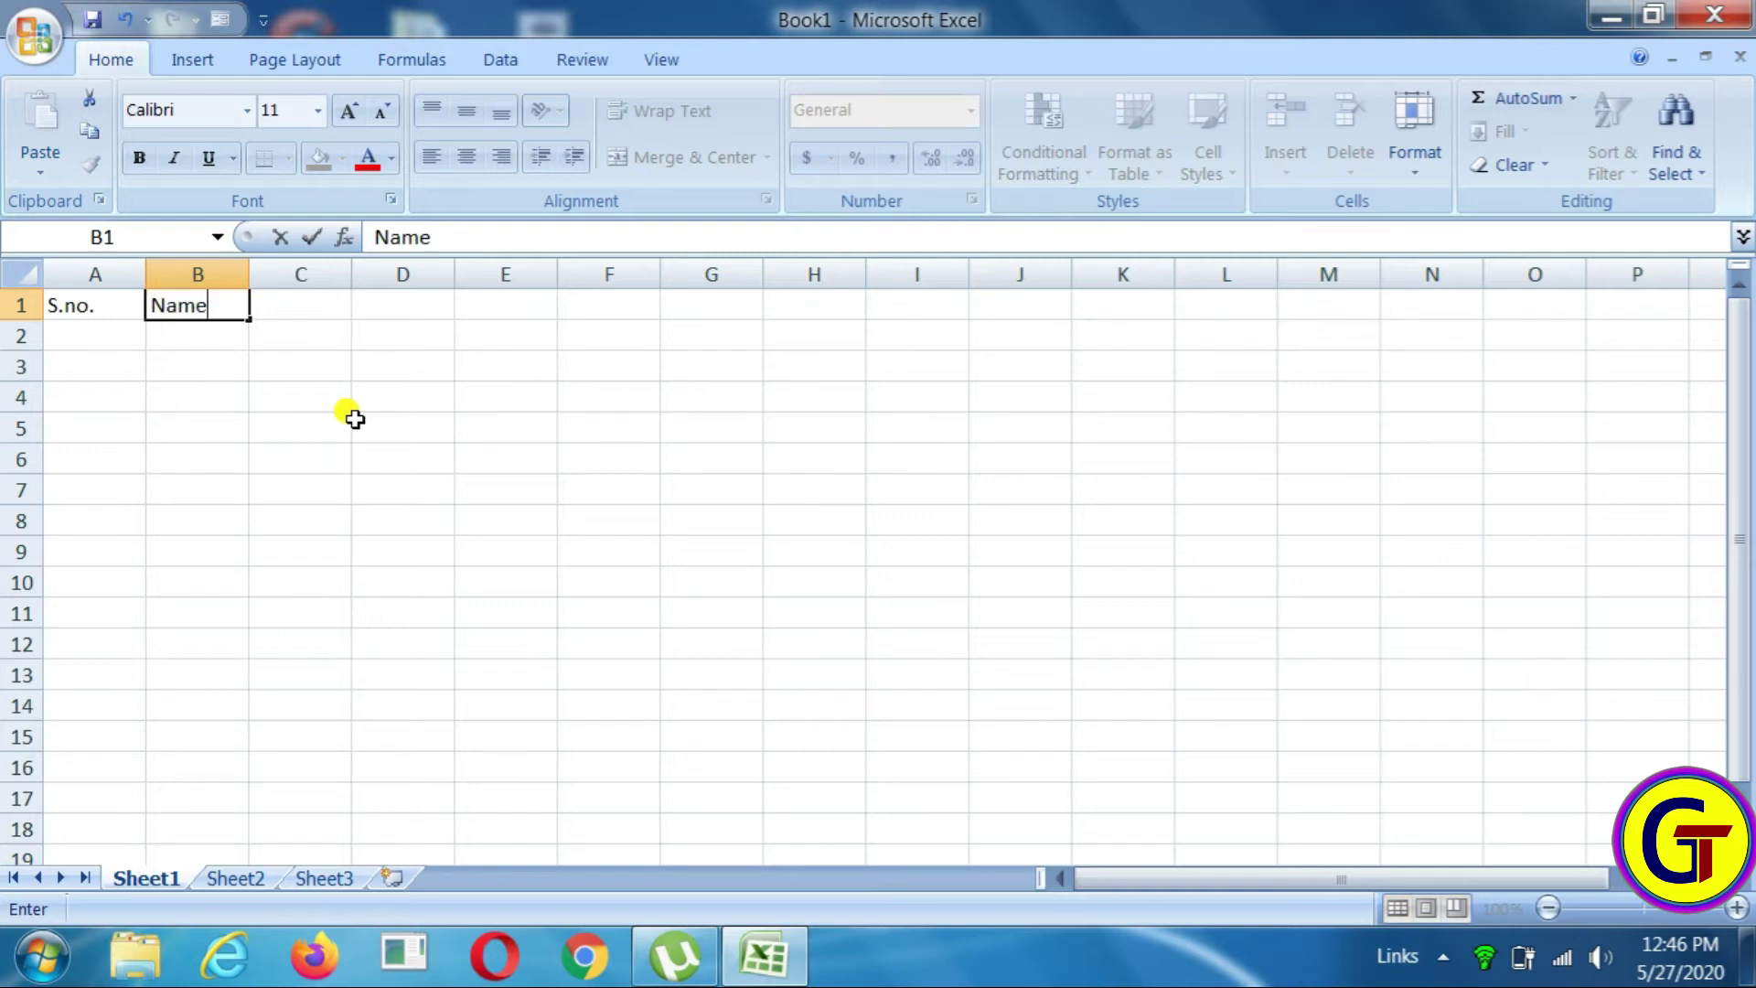
key(Tab)
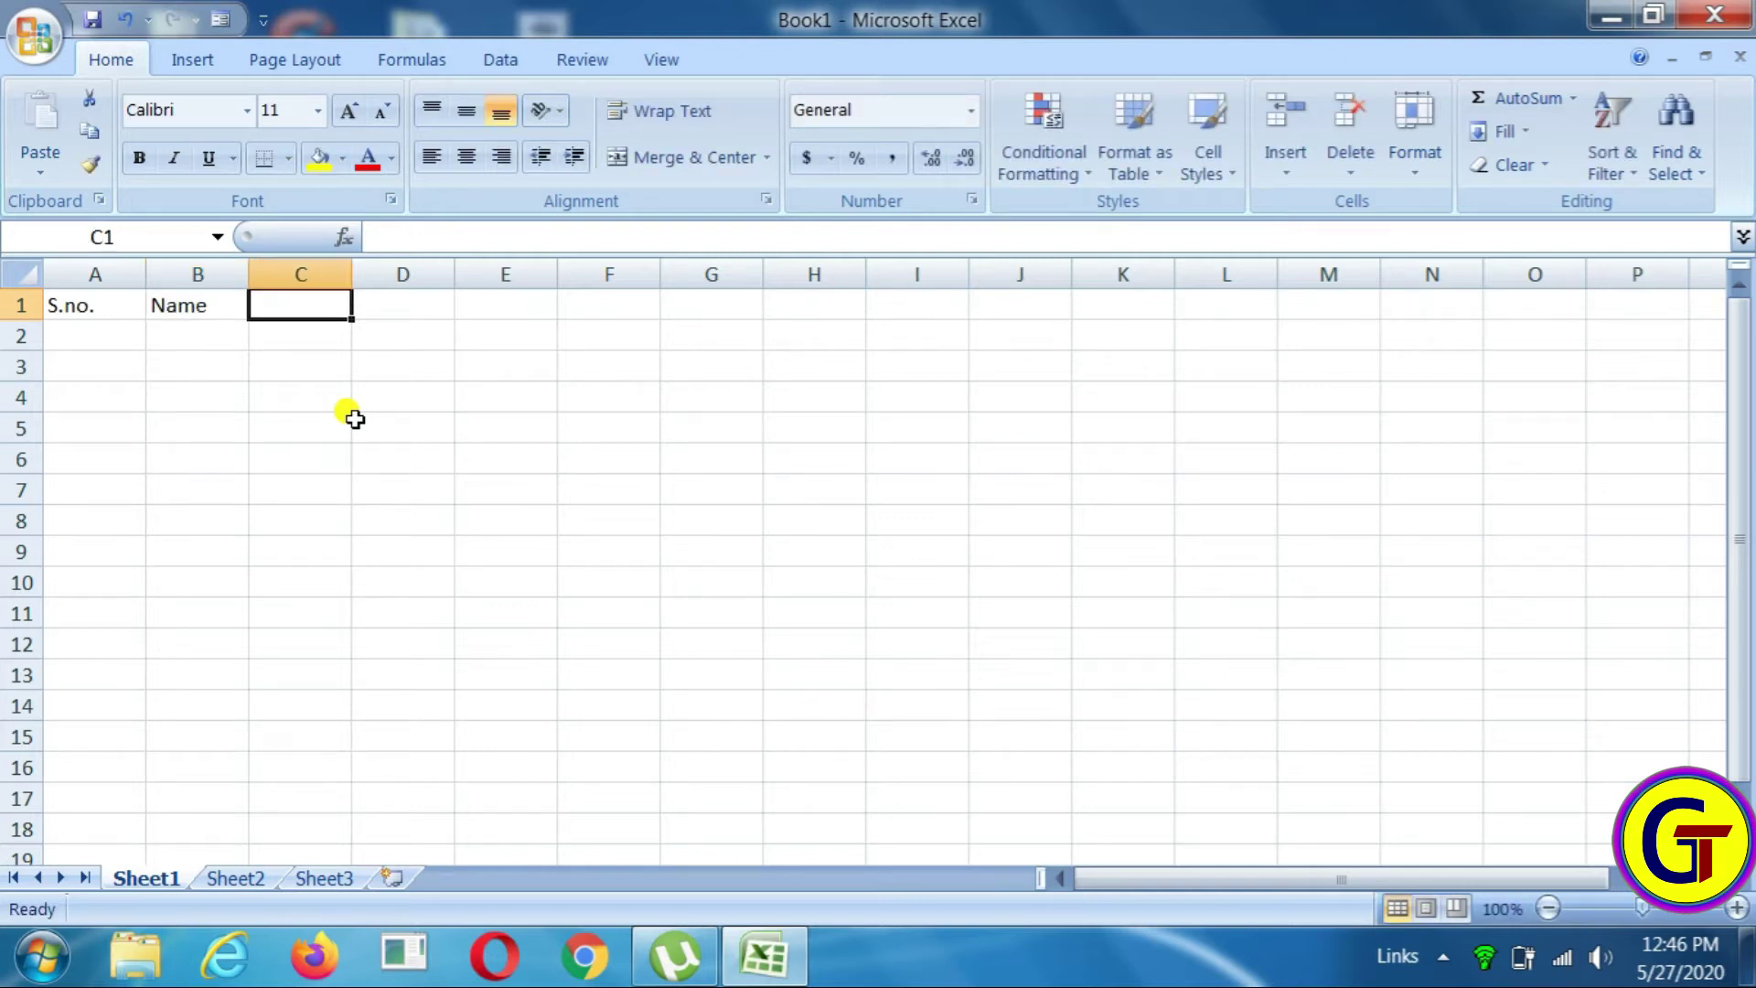
text(English)
key(Tab)
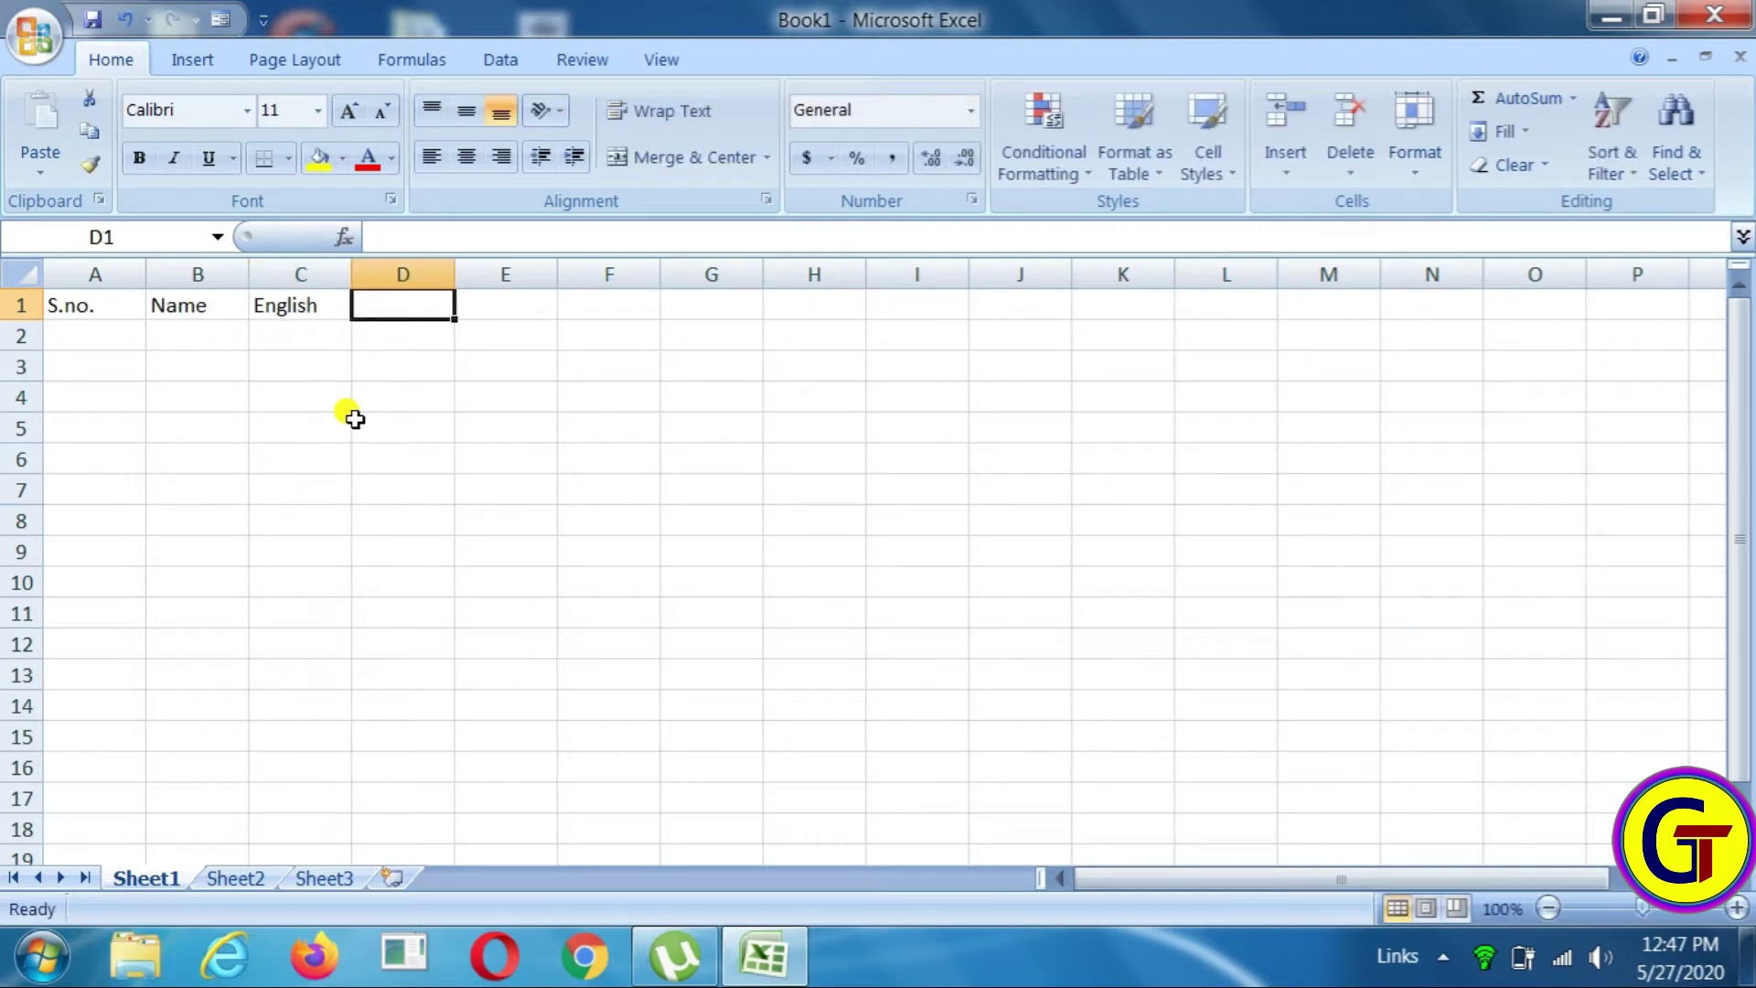
text(Hindi)
key(Tab)
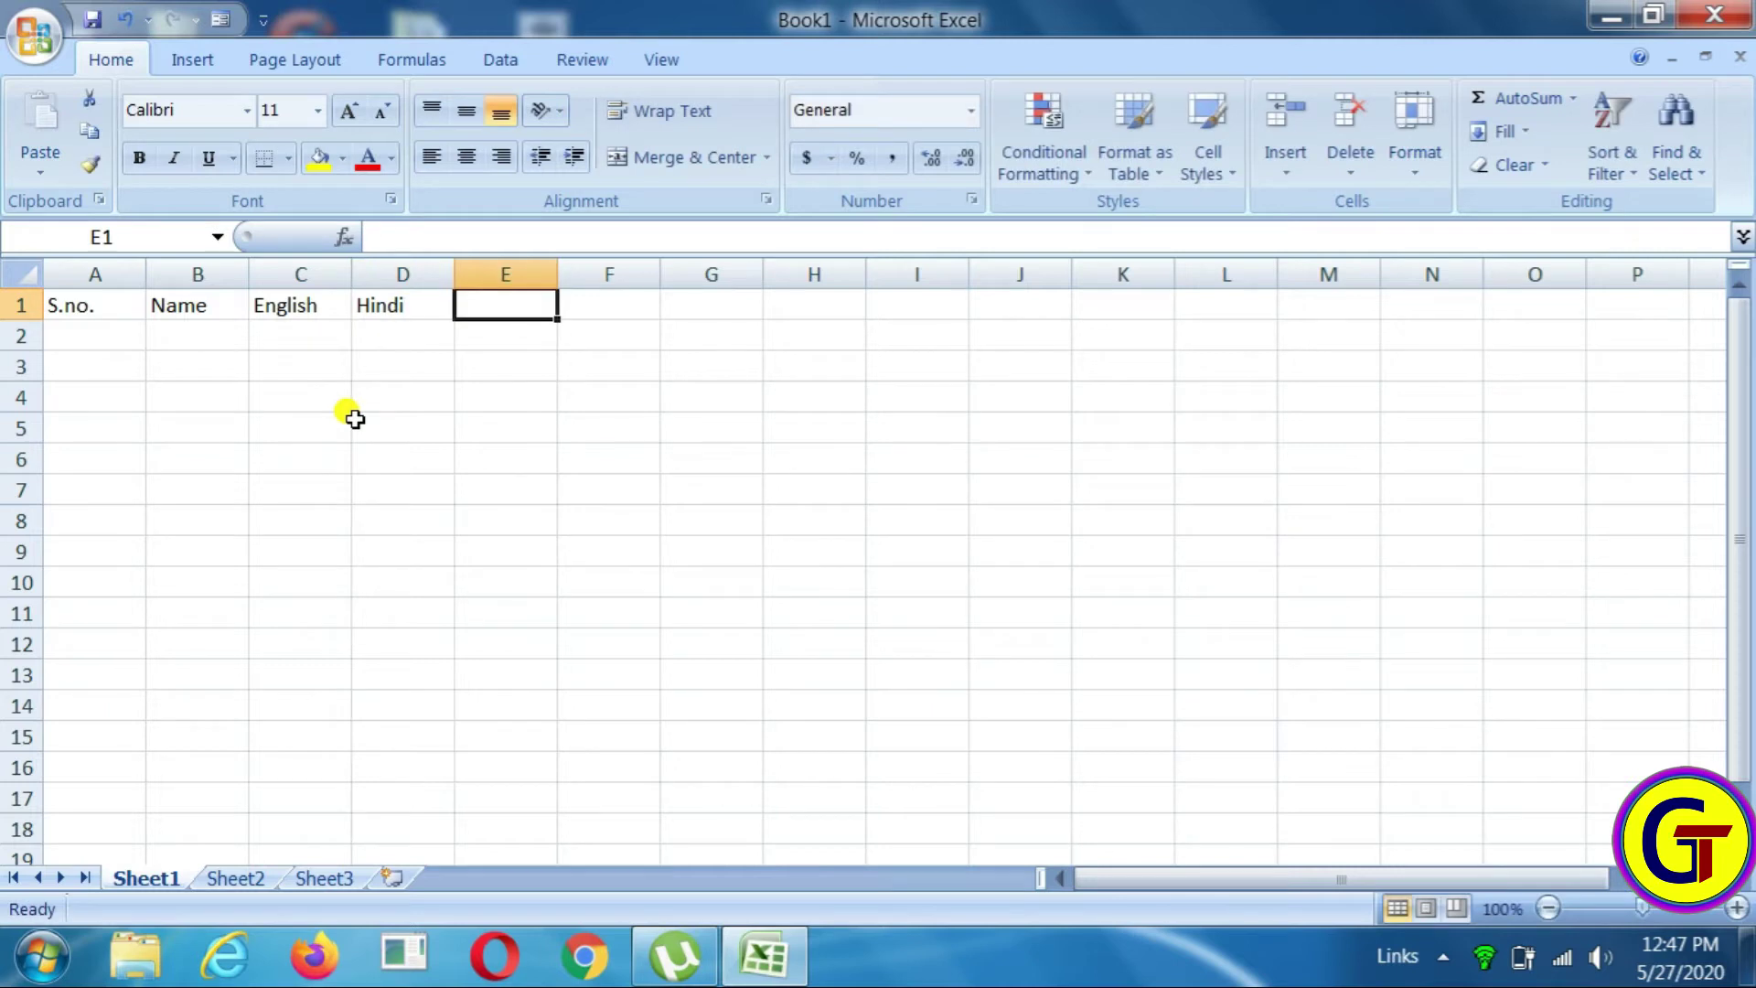
Enter the headings Math, Physics, Chemistry and Total in E1:H1
text(Math)
key(Tab)
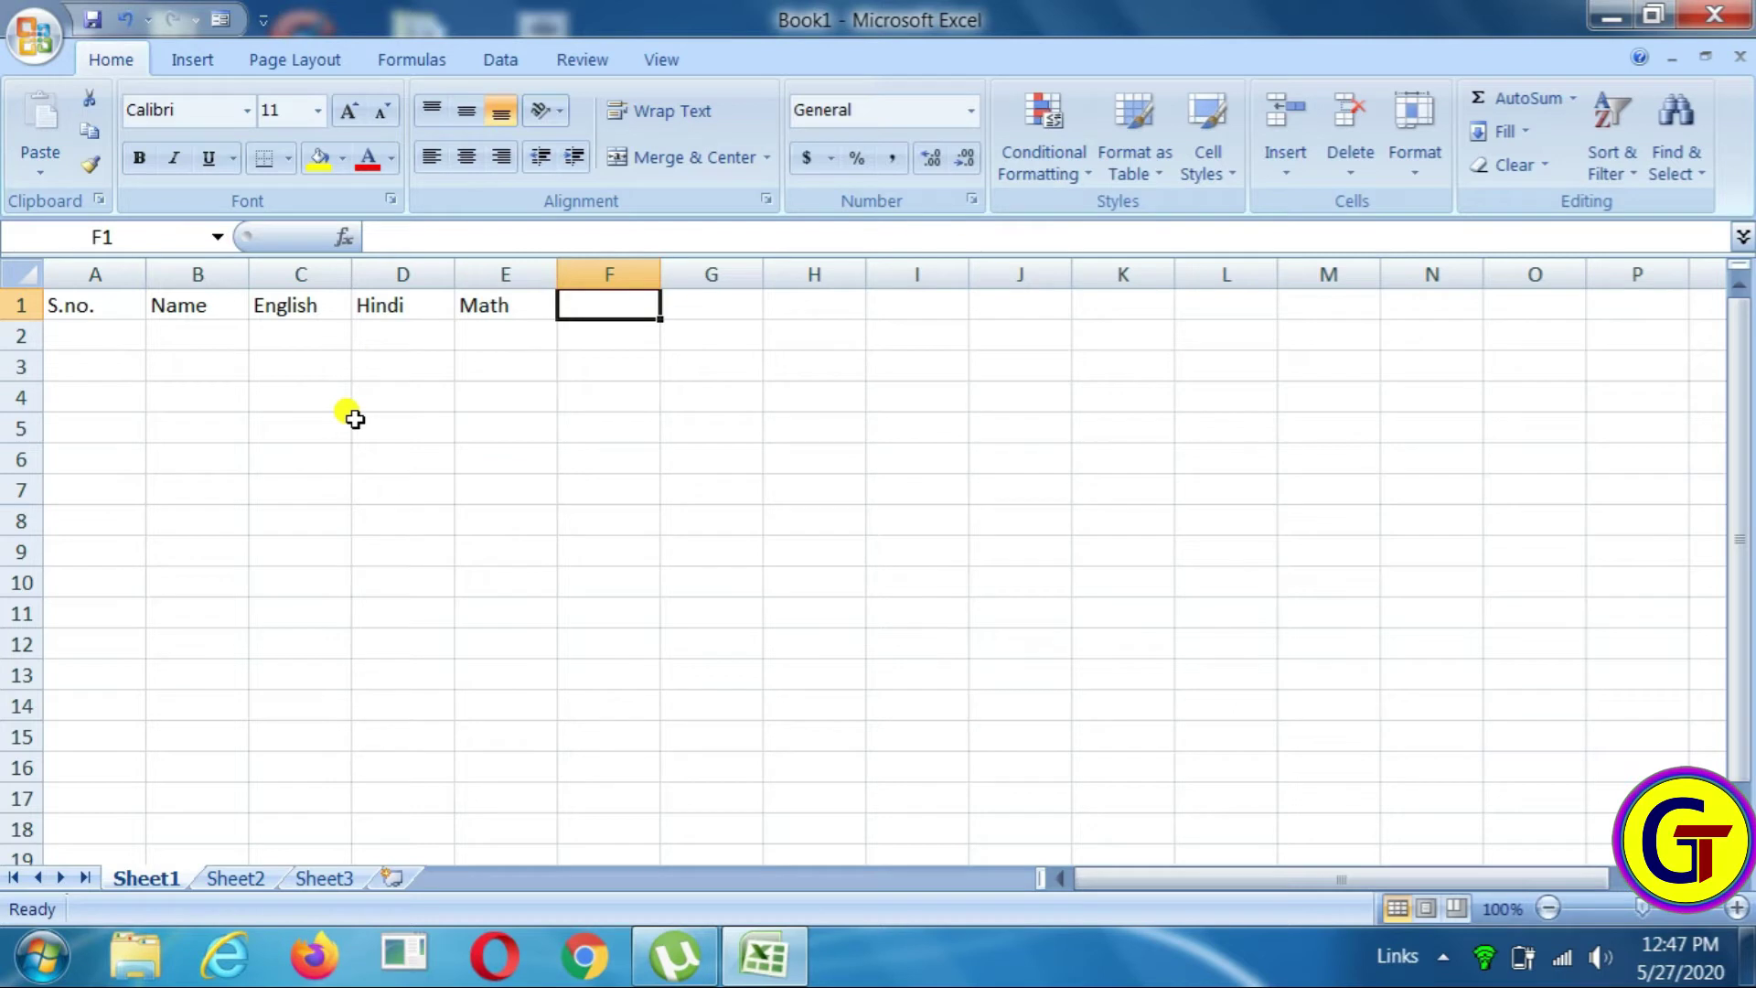
text(Phys)
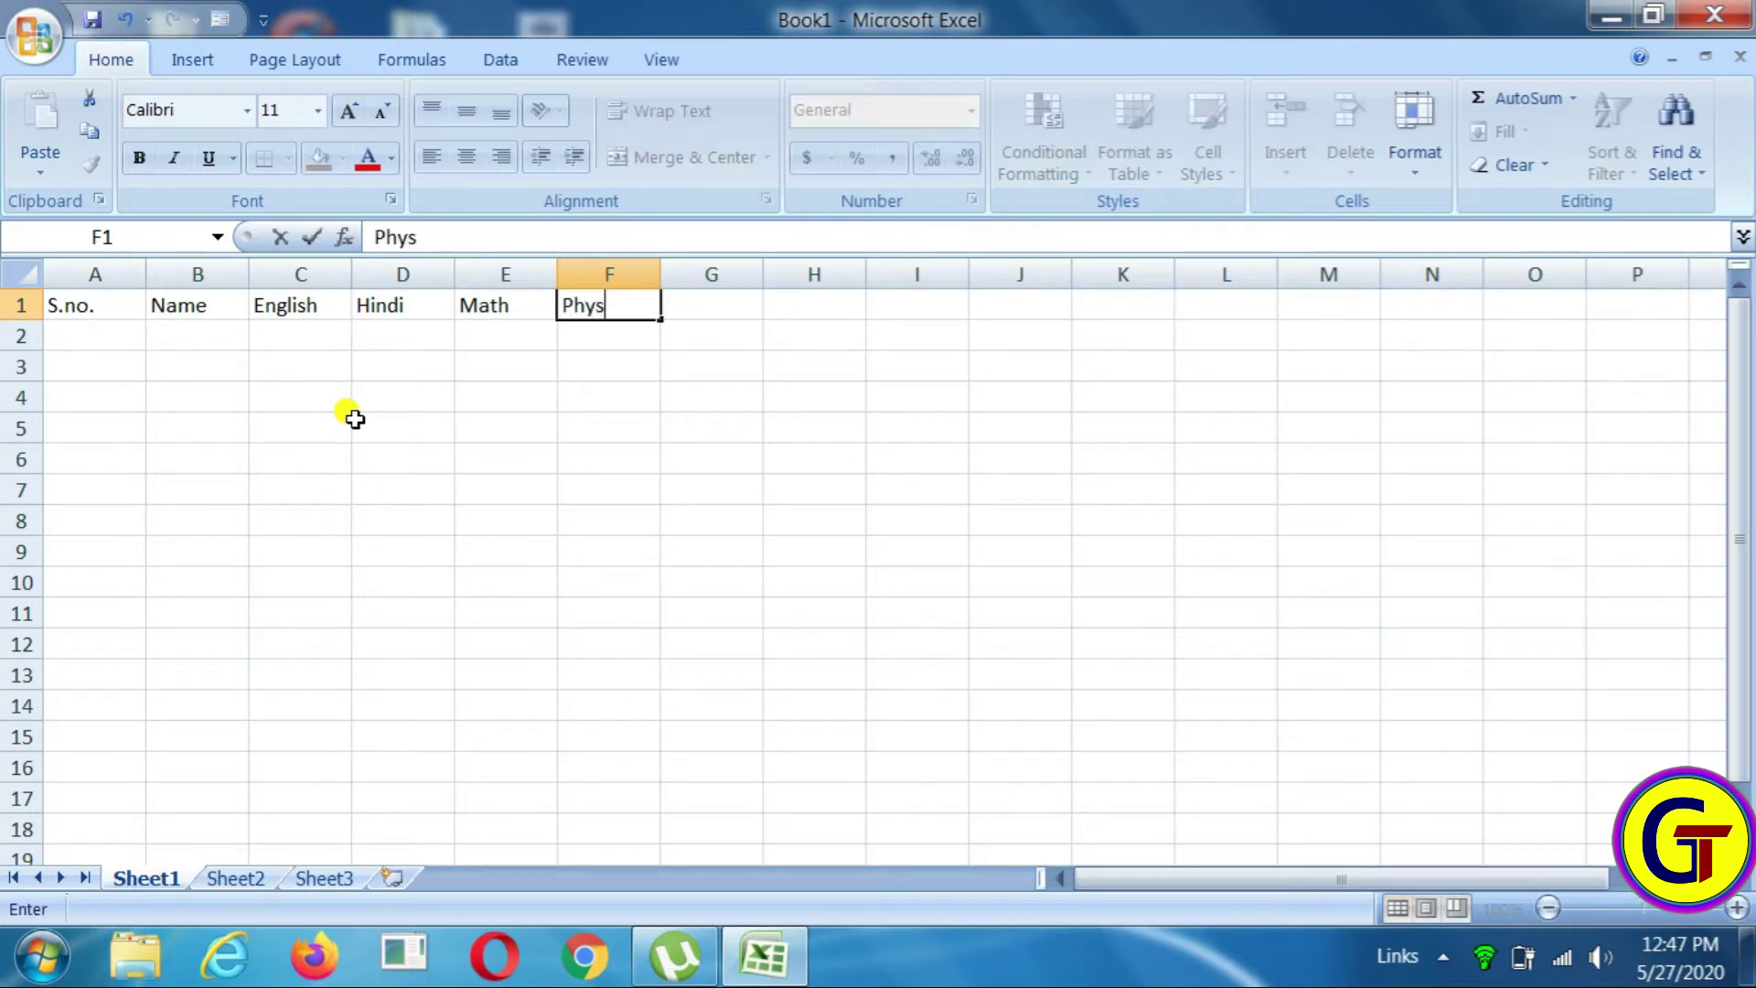
text(ics)
key(Tab)
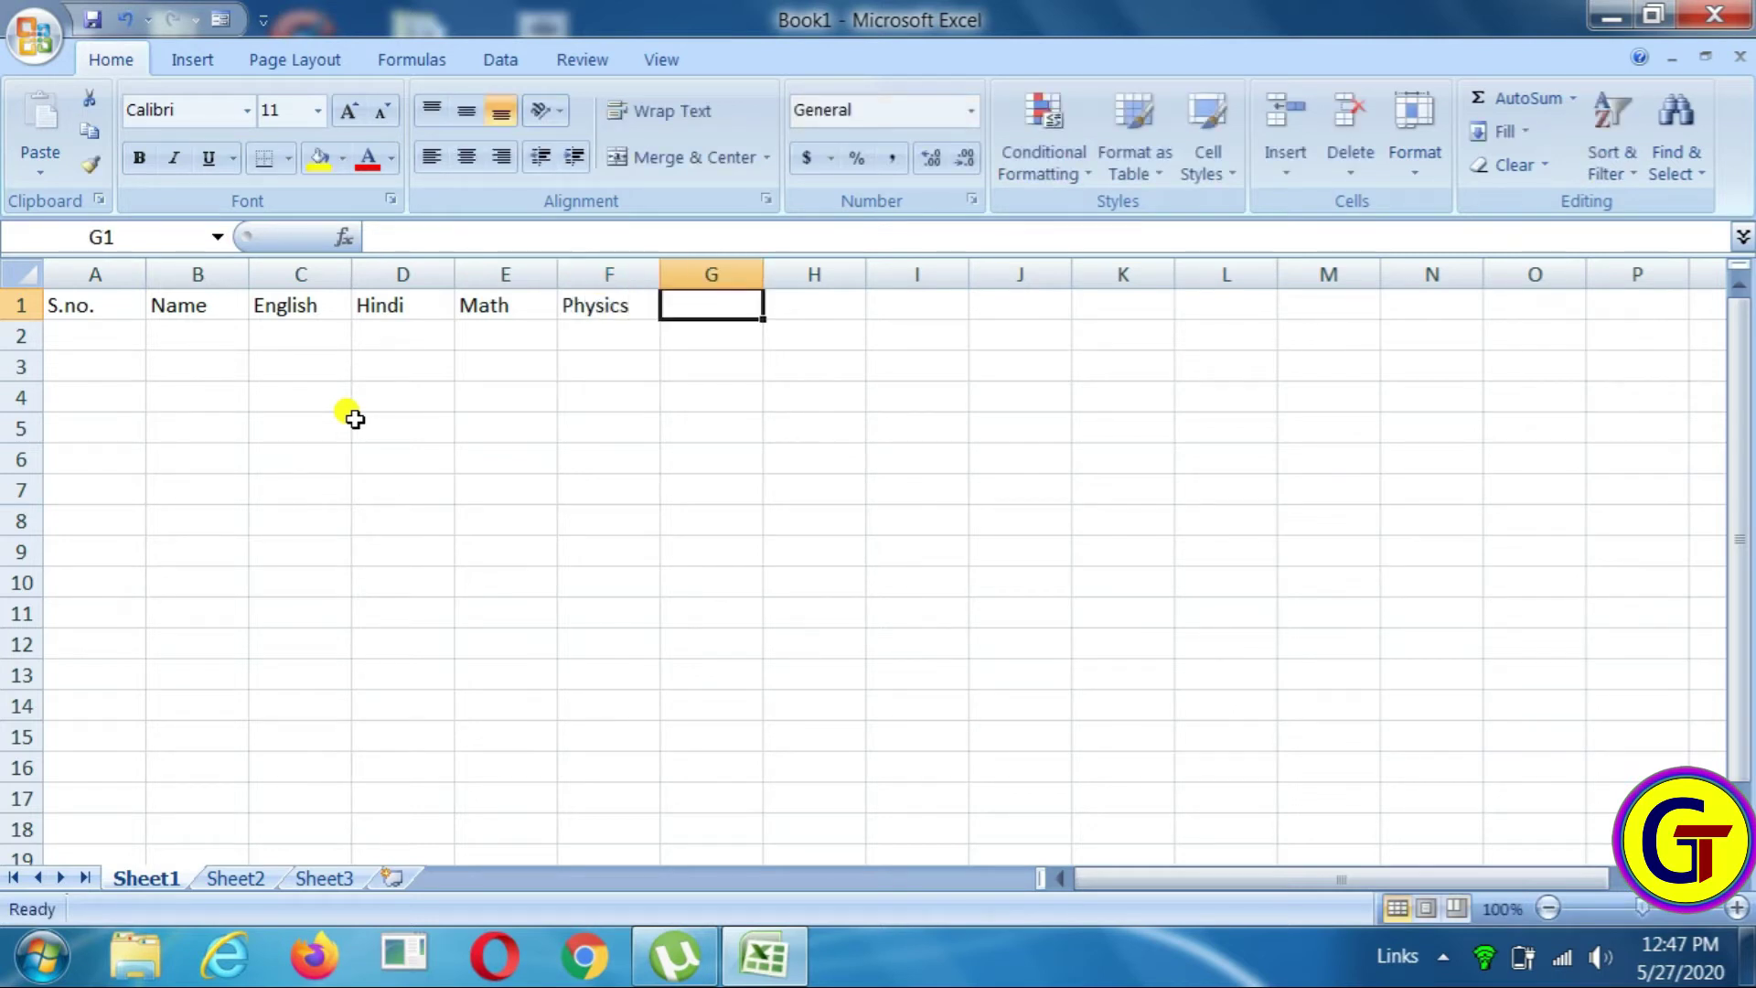
text(Chemistry)
key(Tab)
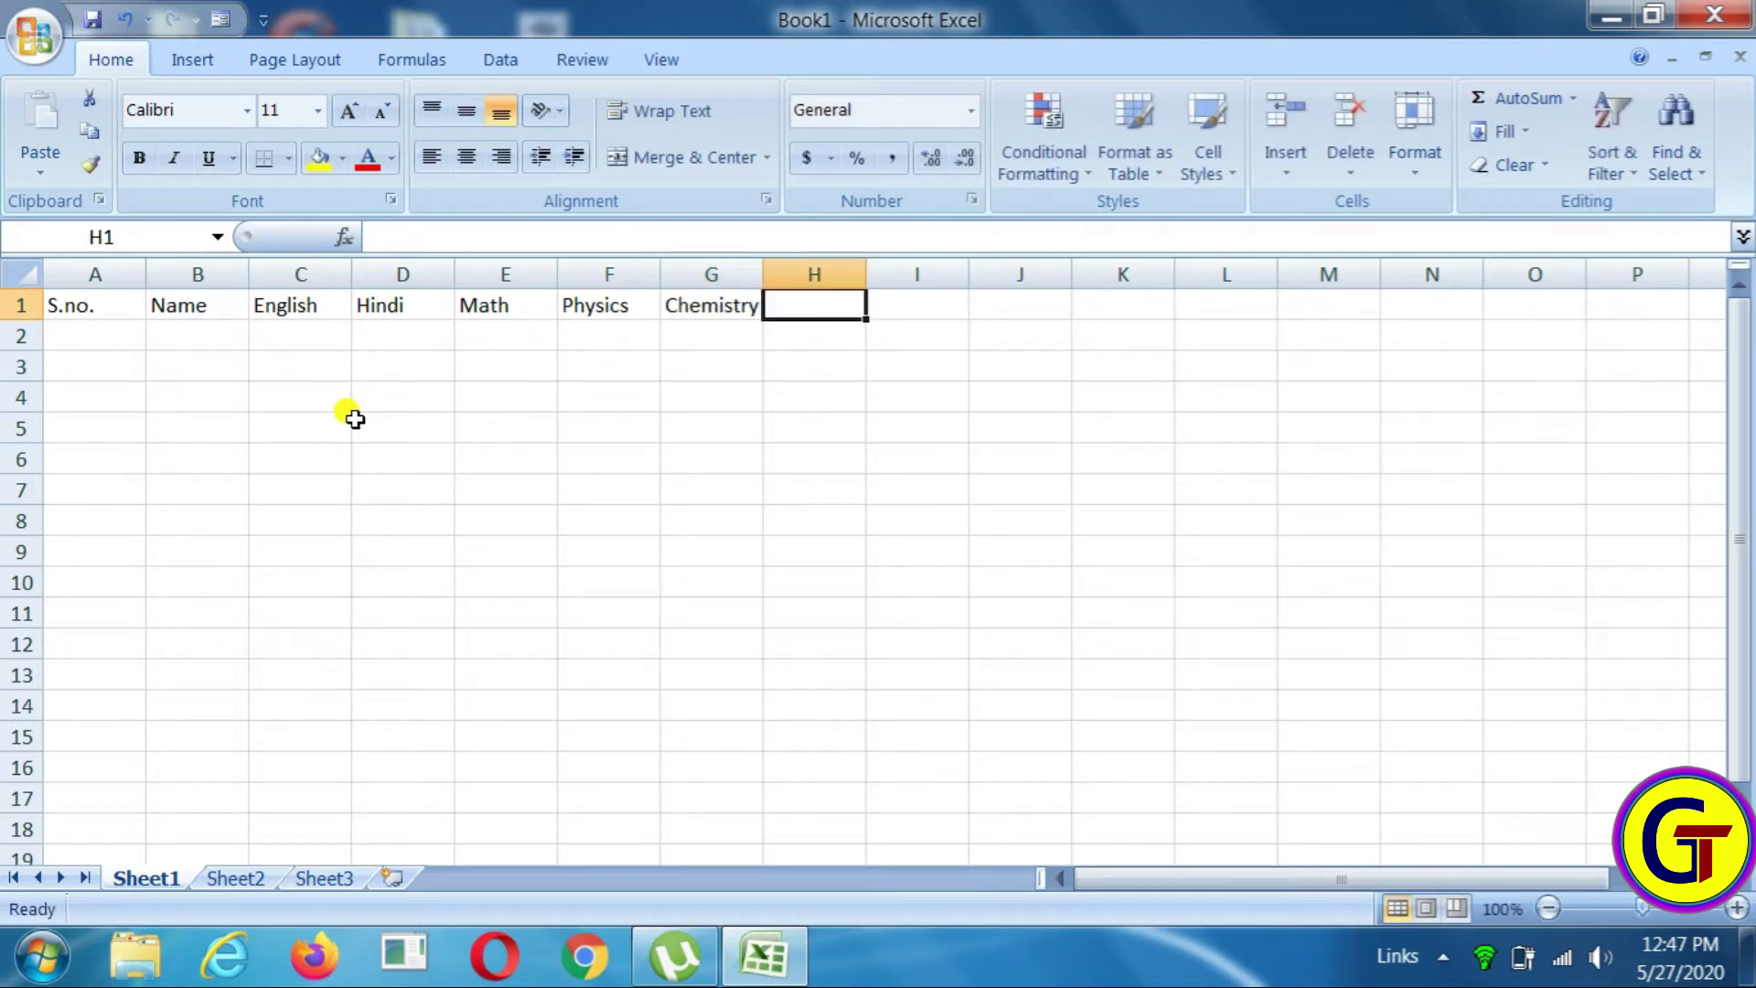
text(Total)
key(Return)
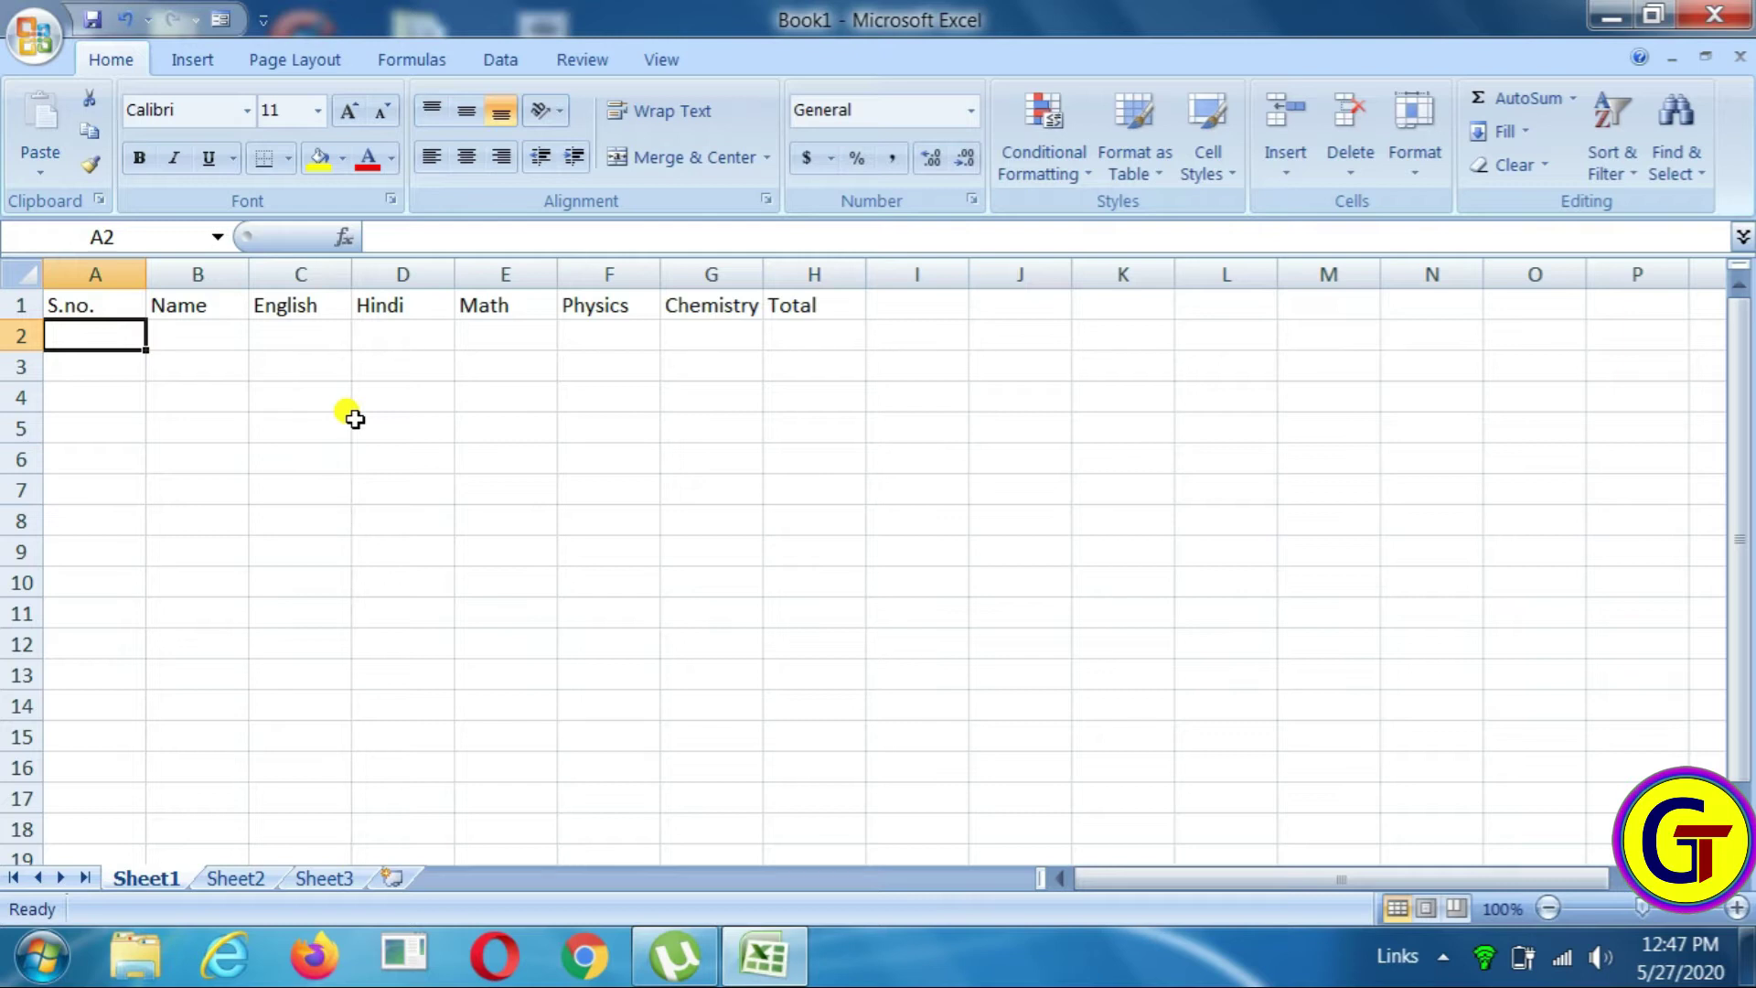
Enter serial number 1 and the first student's name in A2:B2
text(1)
key(Tab)
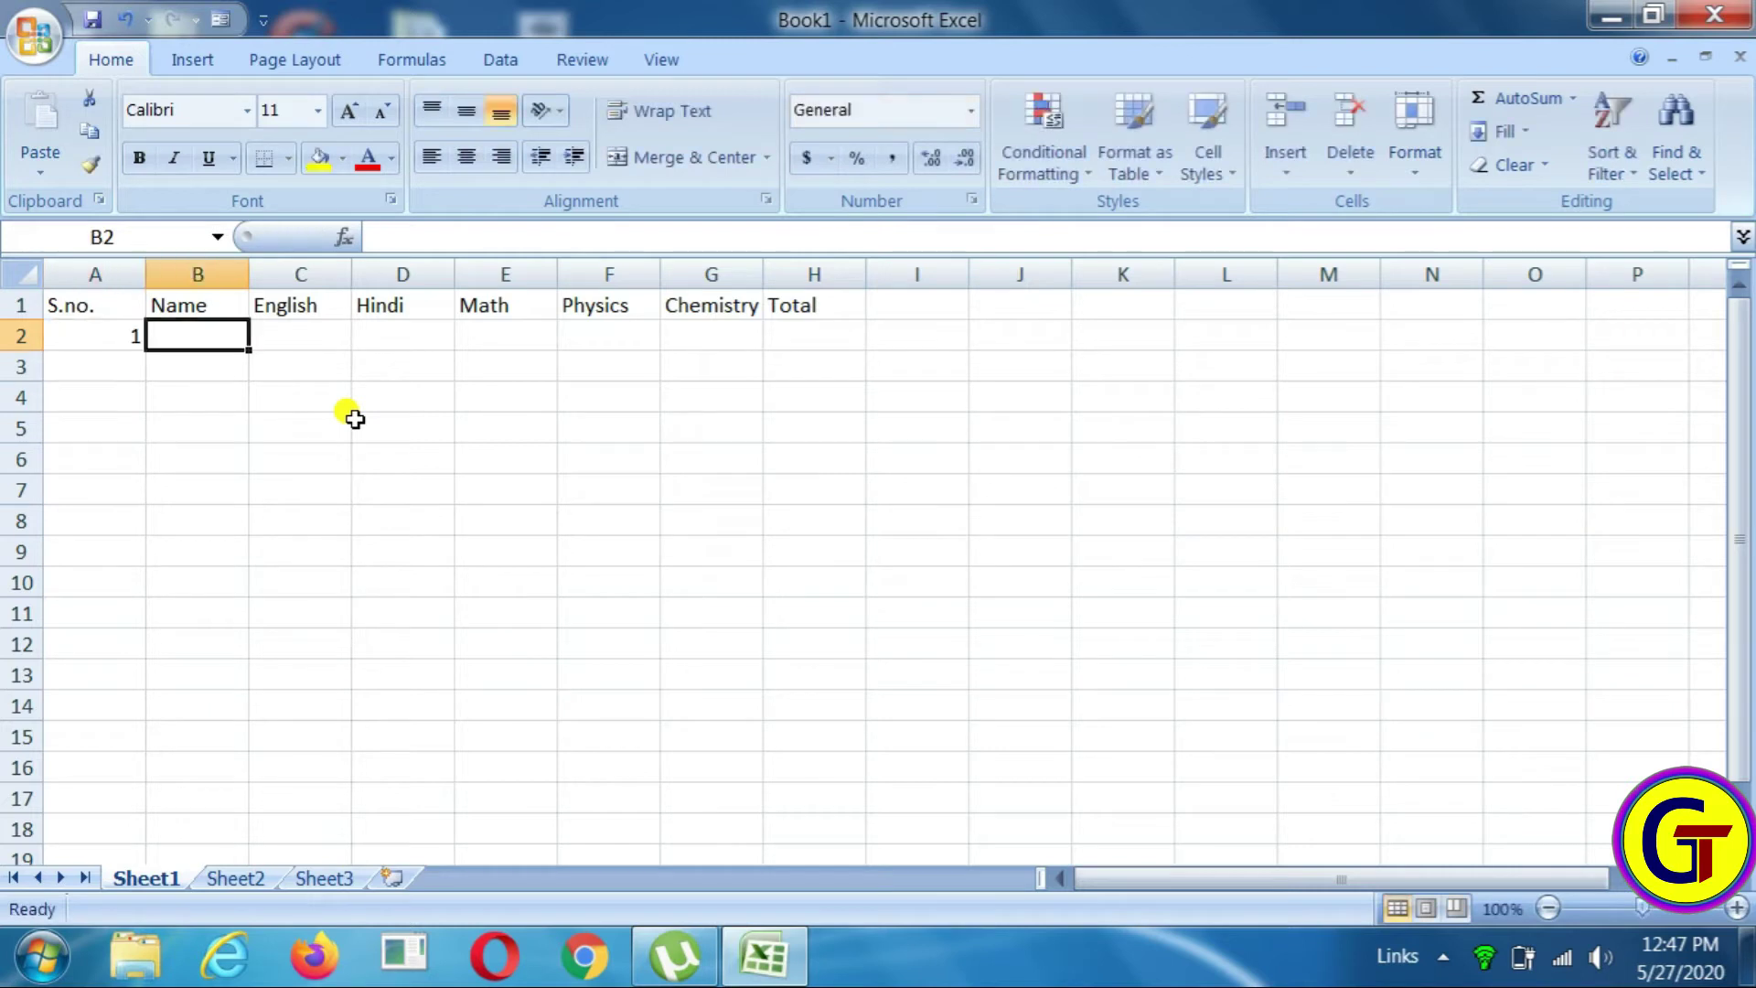
text(Raj)
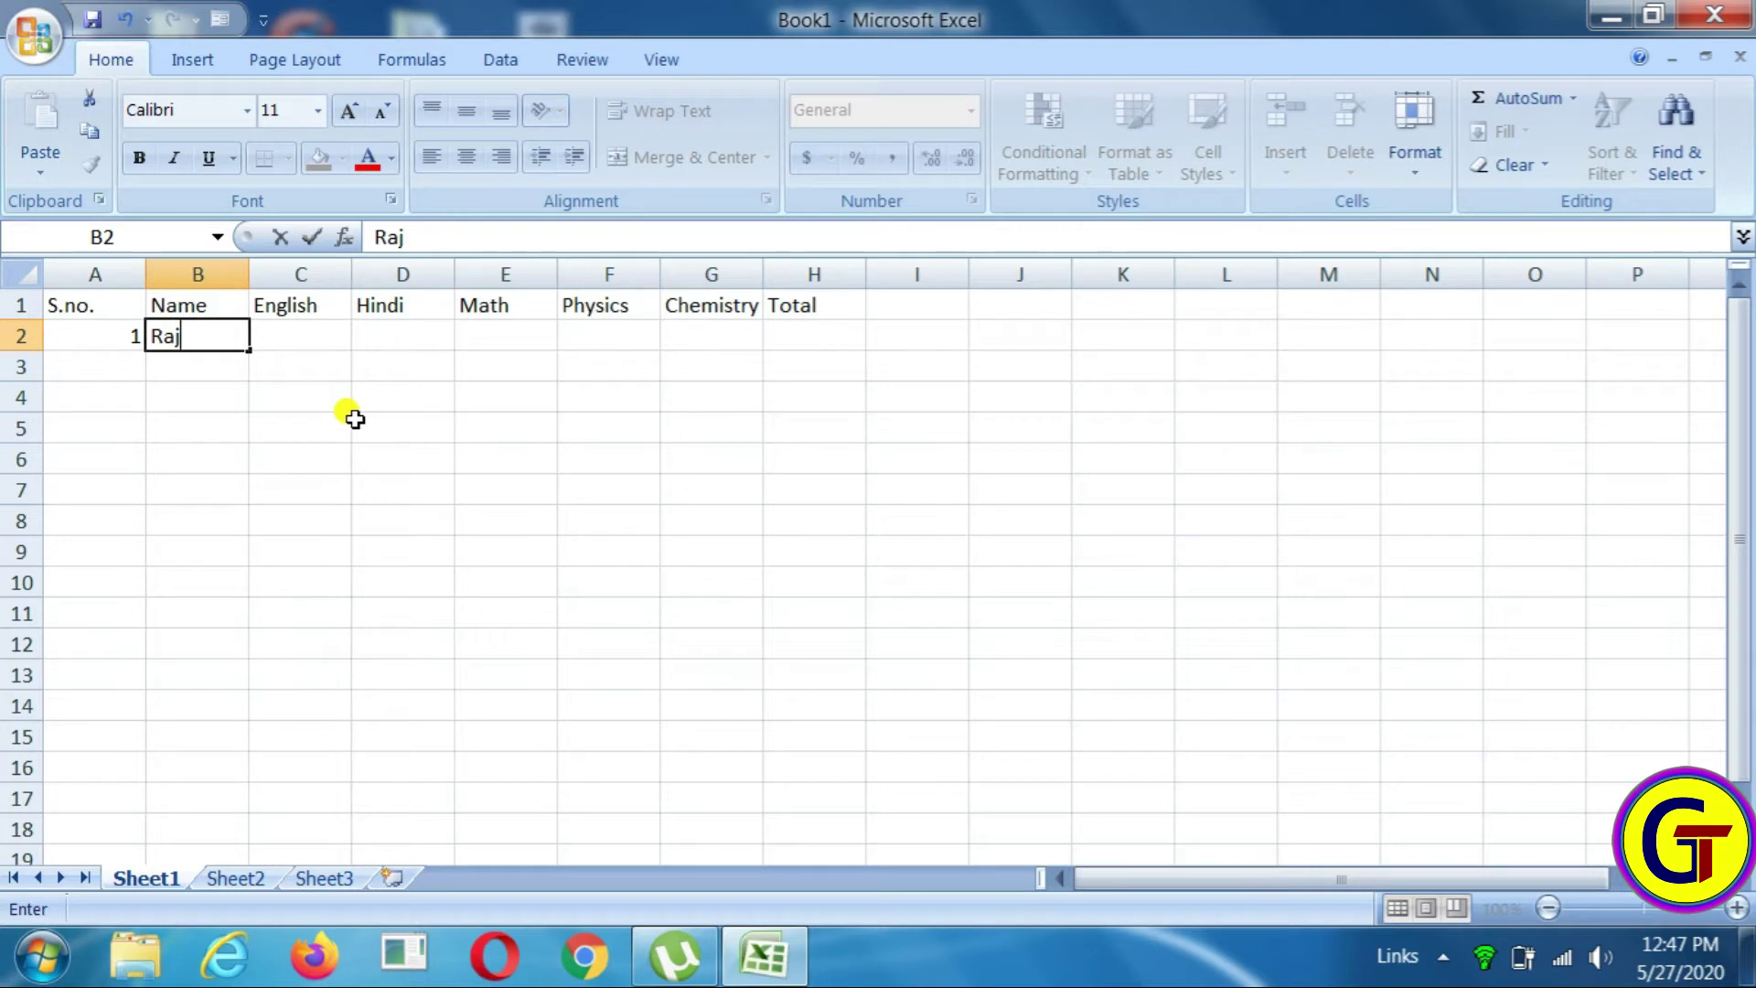
key(Tab)
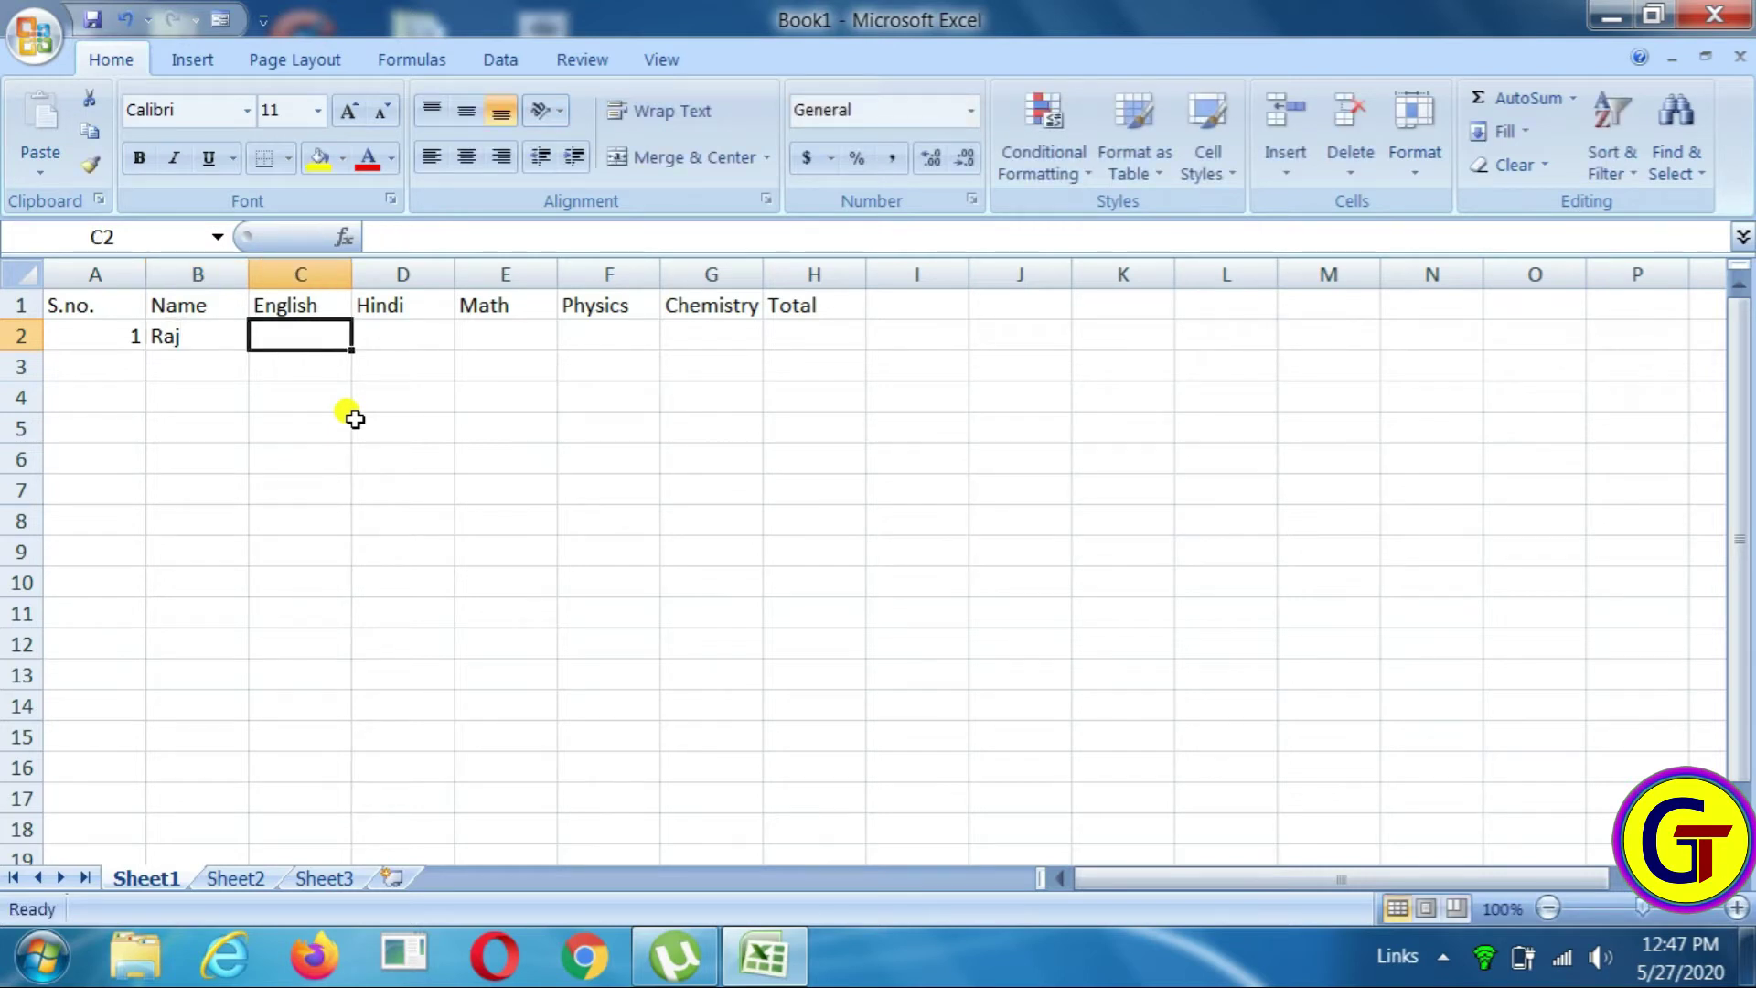
Enter the first student's marks 70, 65, 80, 75 and 69 in C2:G2
text(70)
key(Tab)
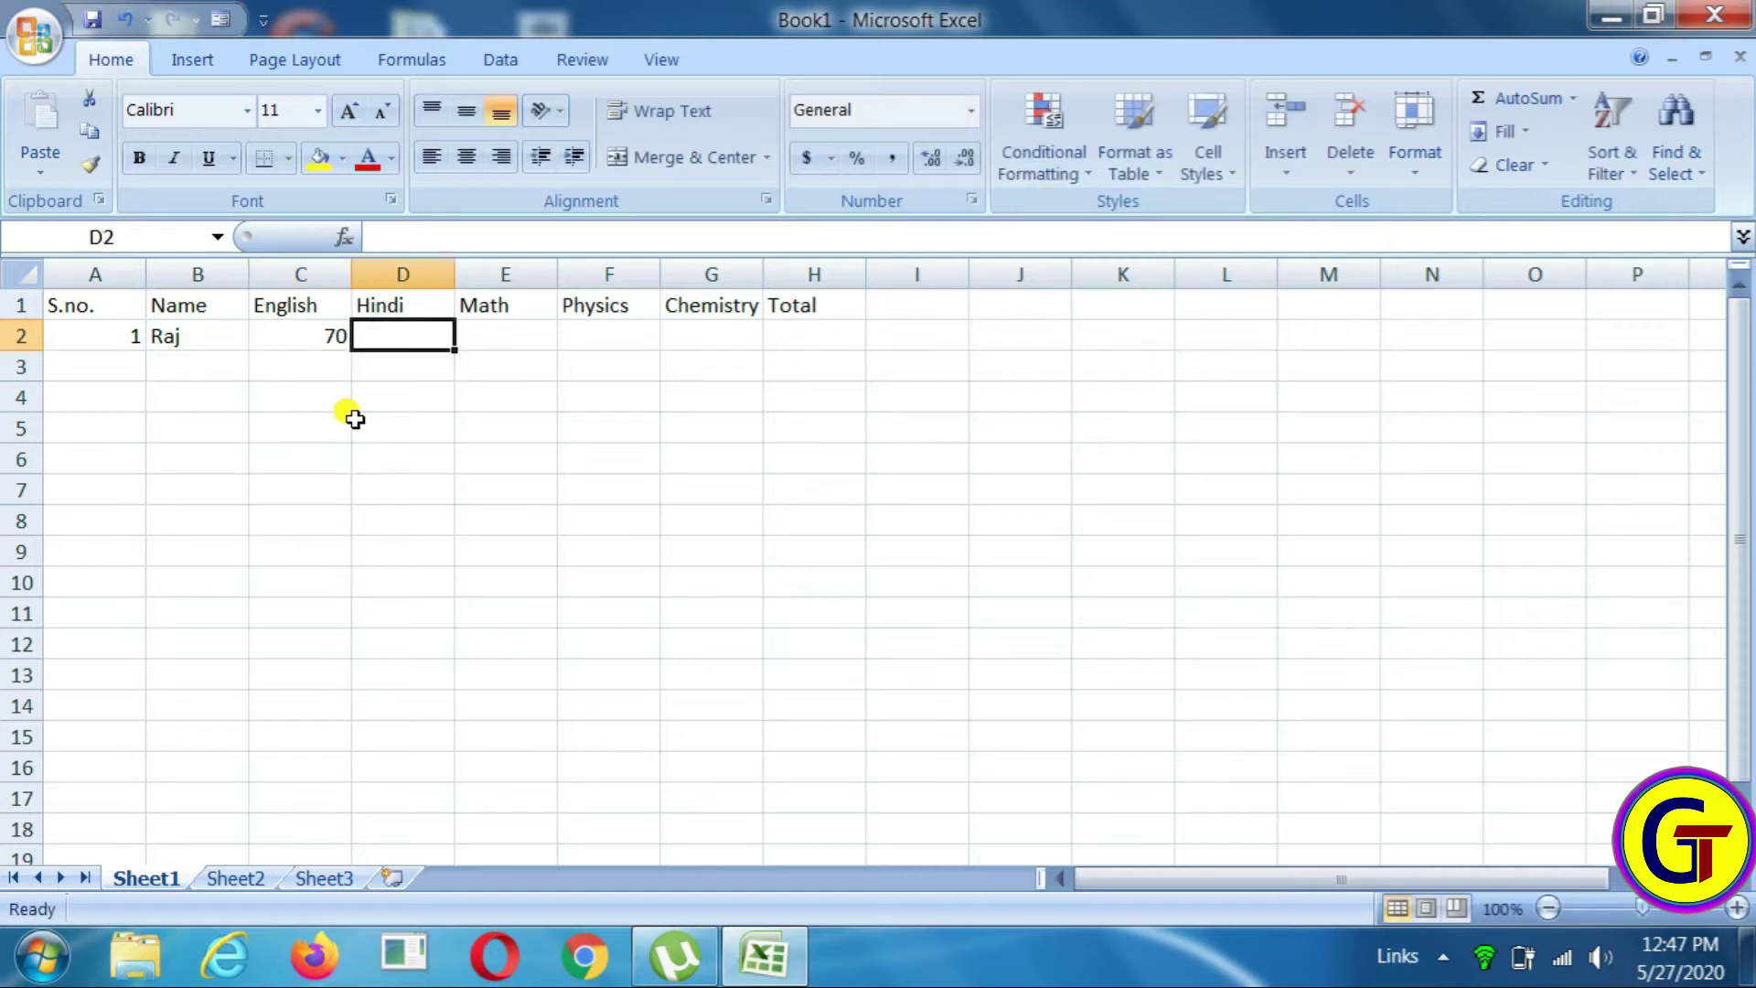
text(65)
key(Tab)
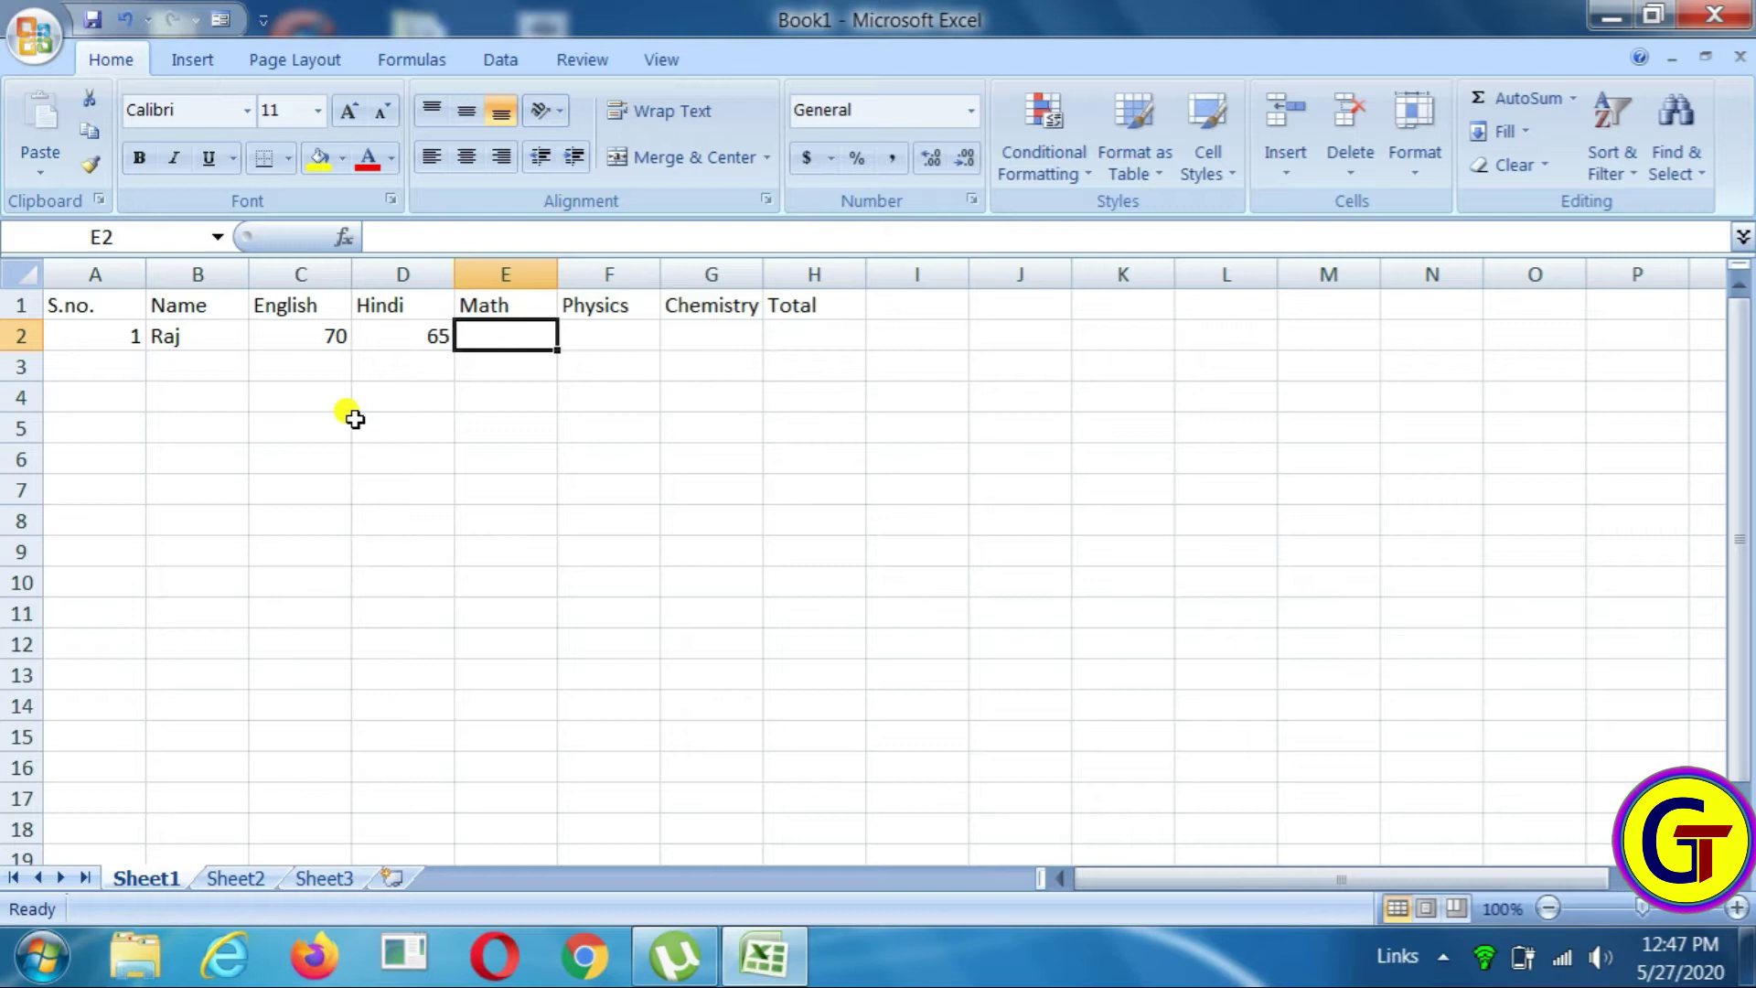
text(80)
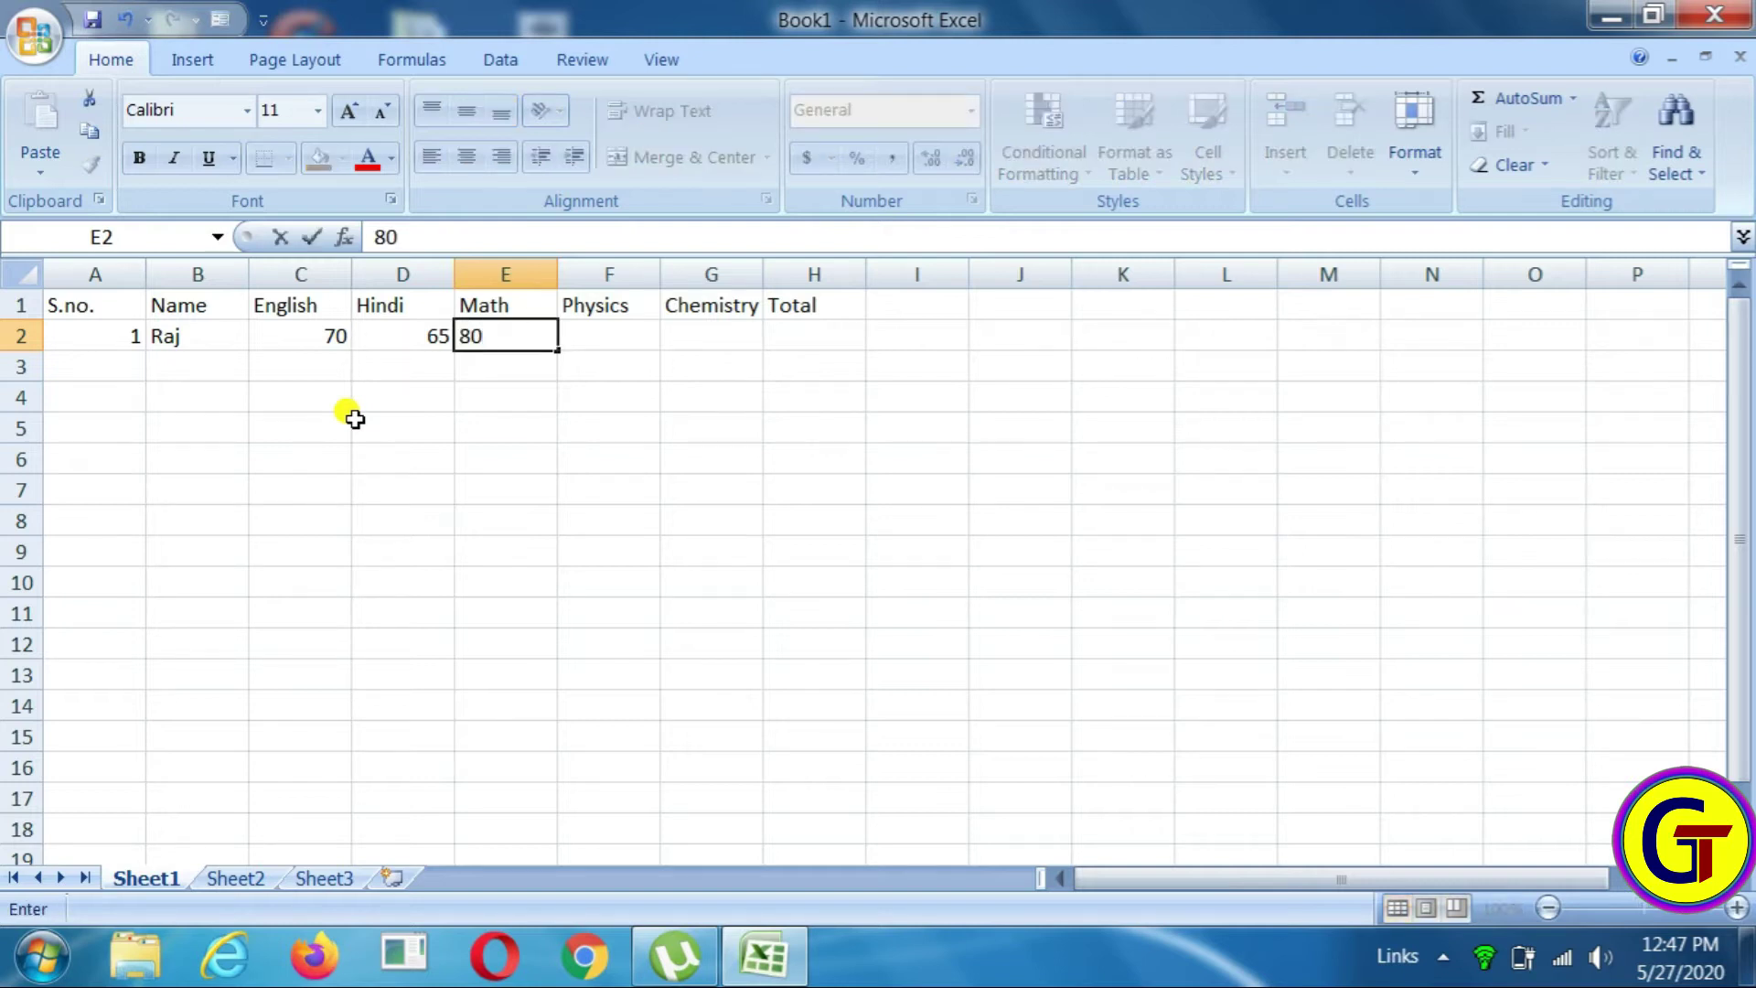
key(Tab)
text(75)
key(Tab)
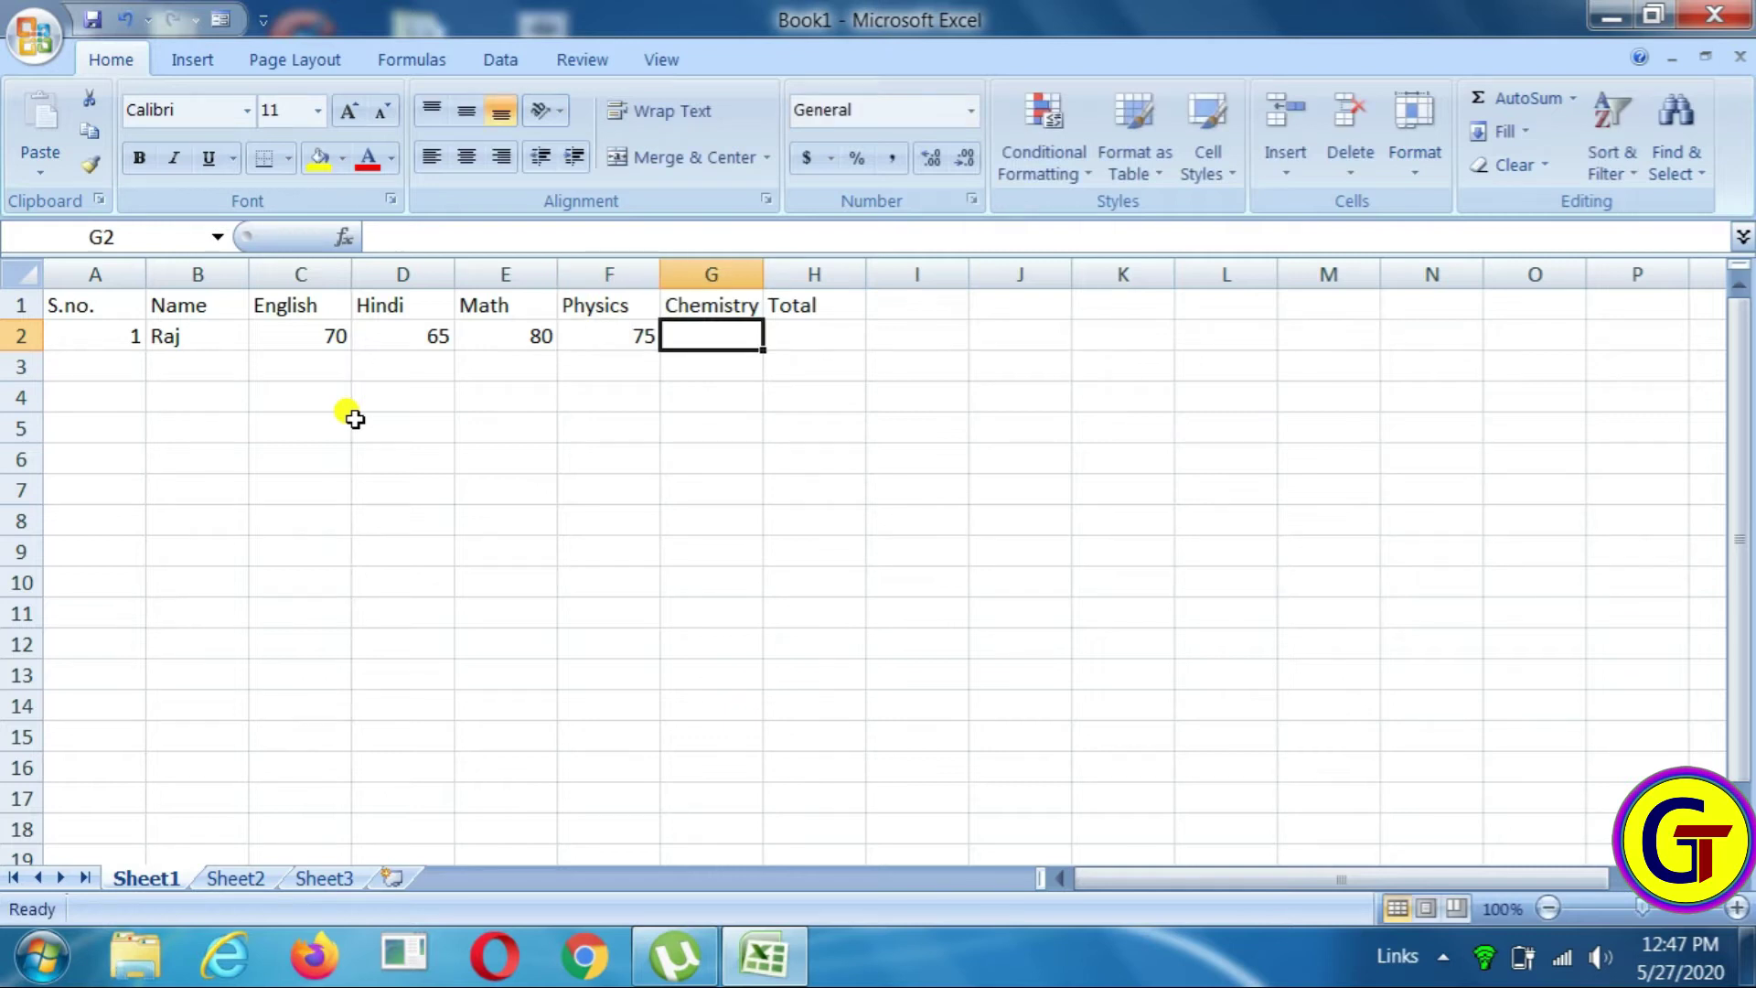
text(69)
key(Tab)
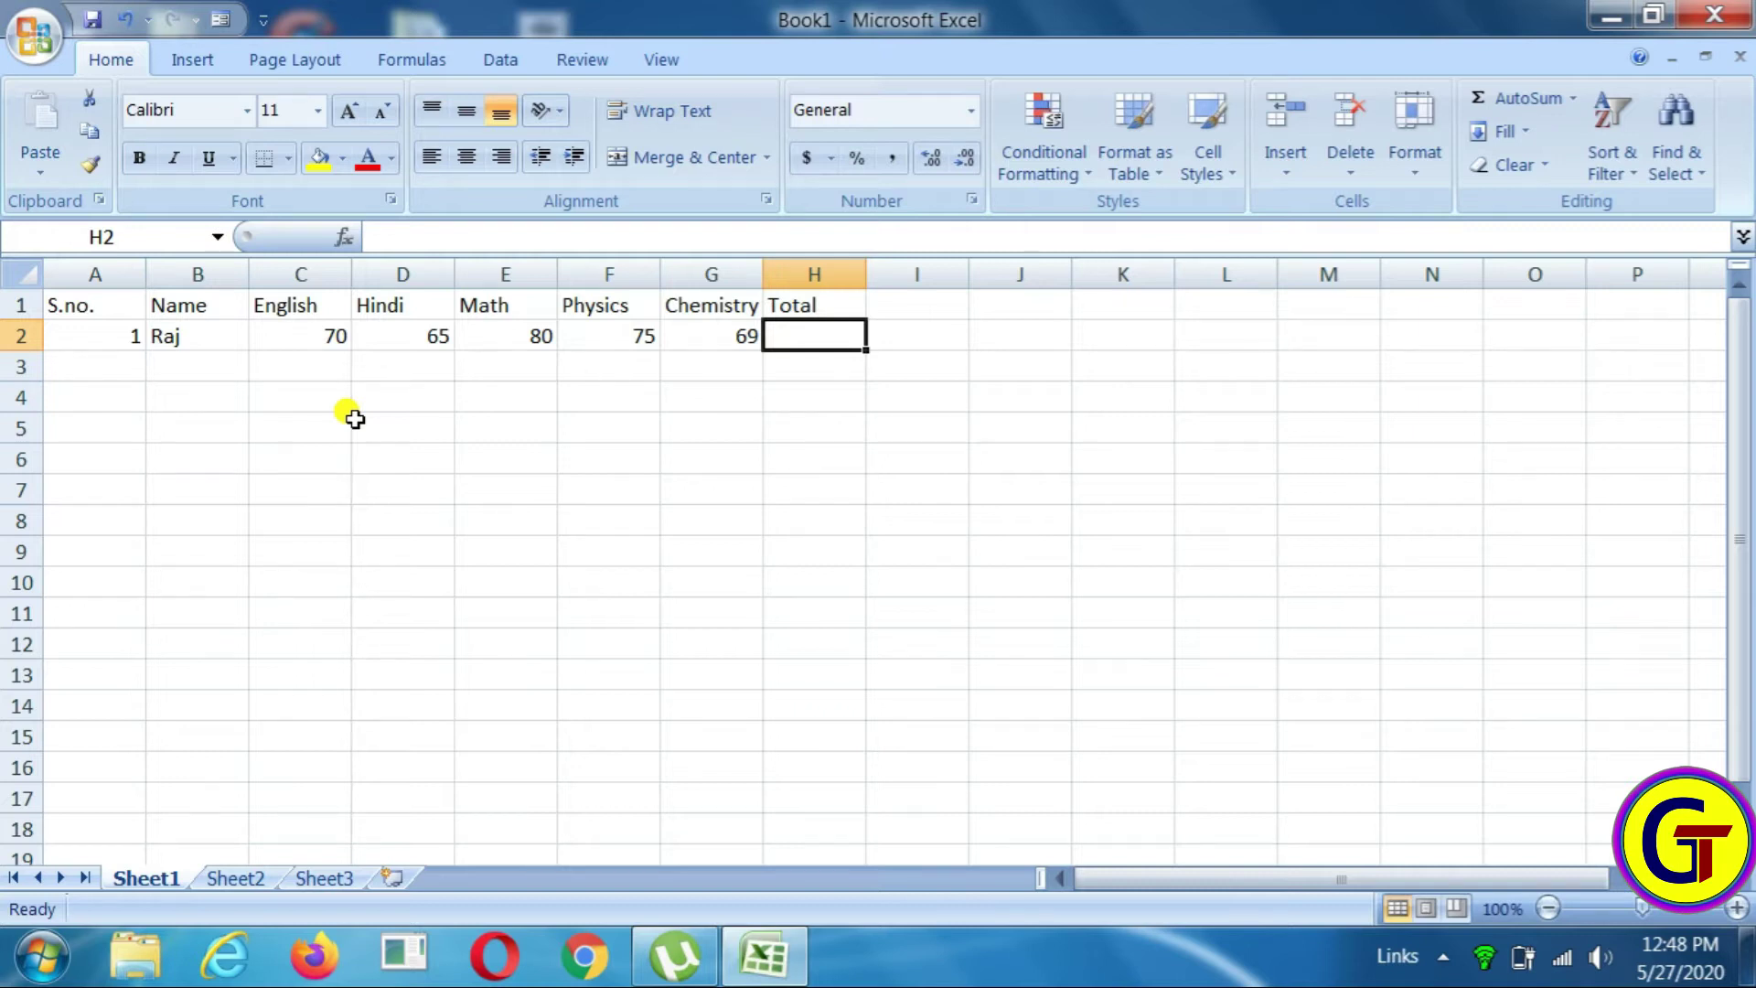
Enter =sum(c2:g2) in H2 to total the first student's marks
text(=)
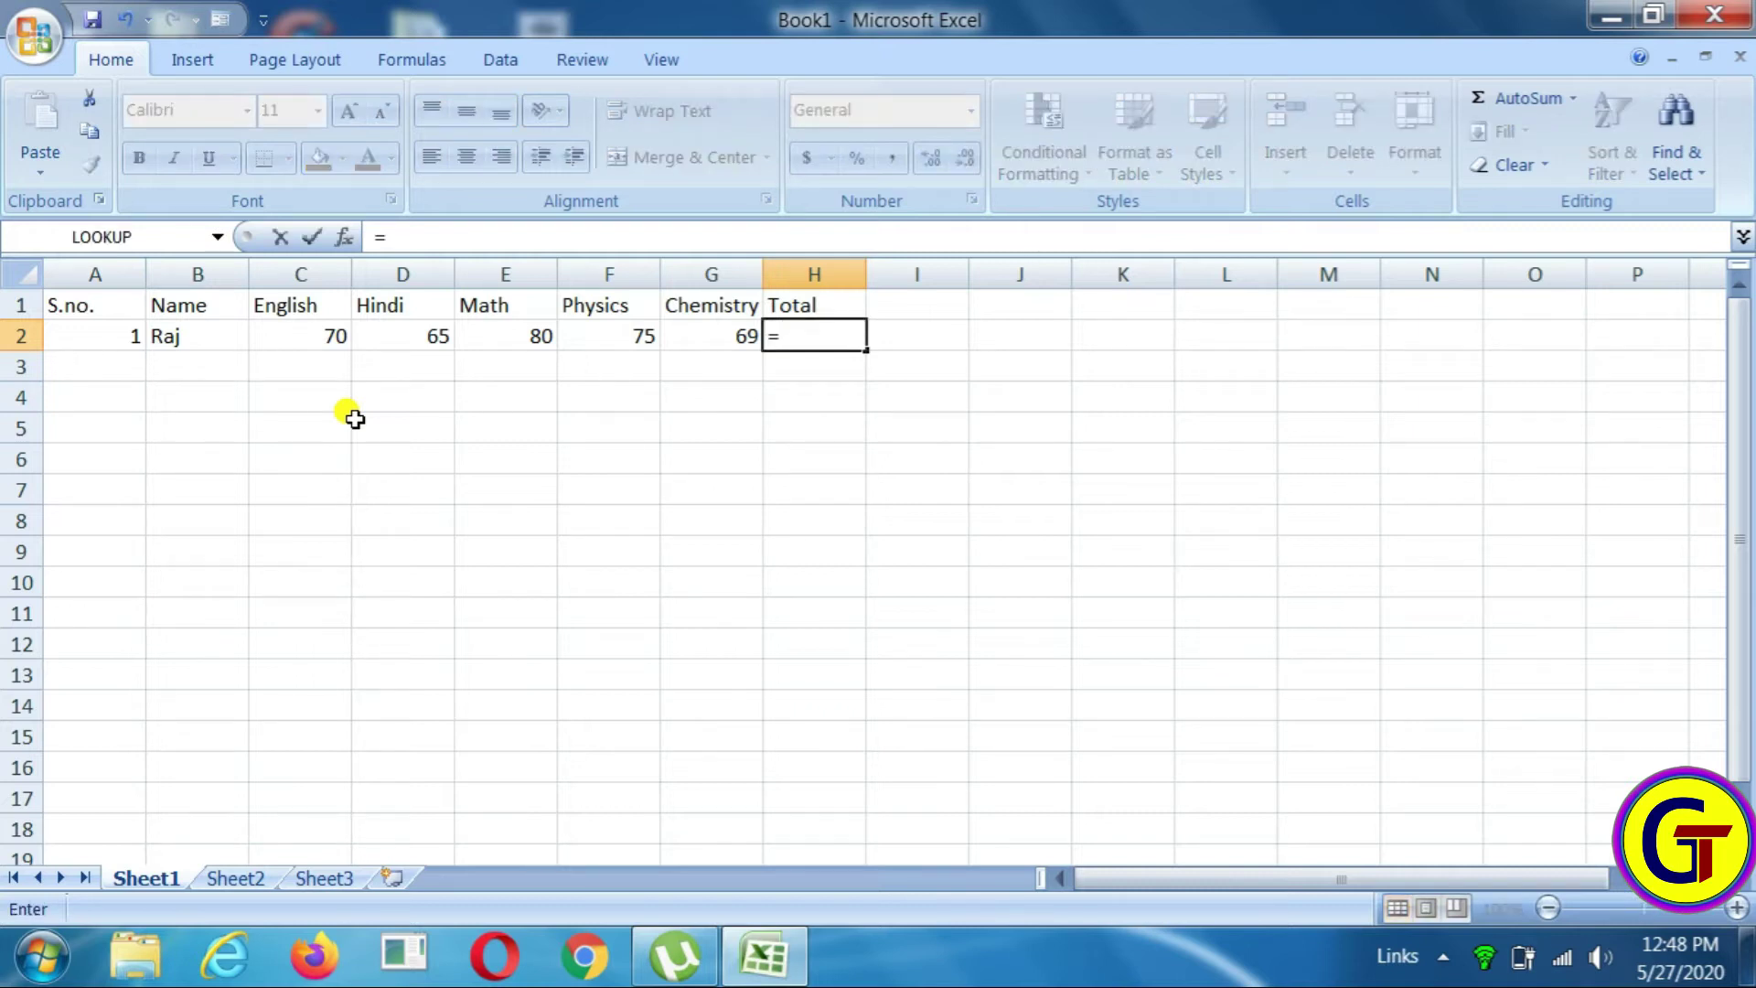
text(su)
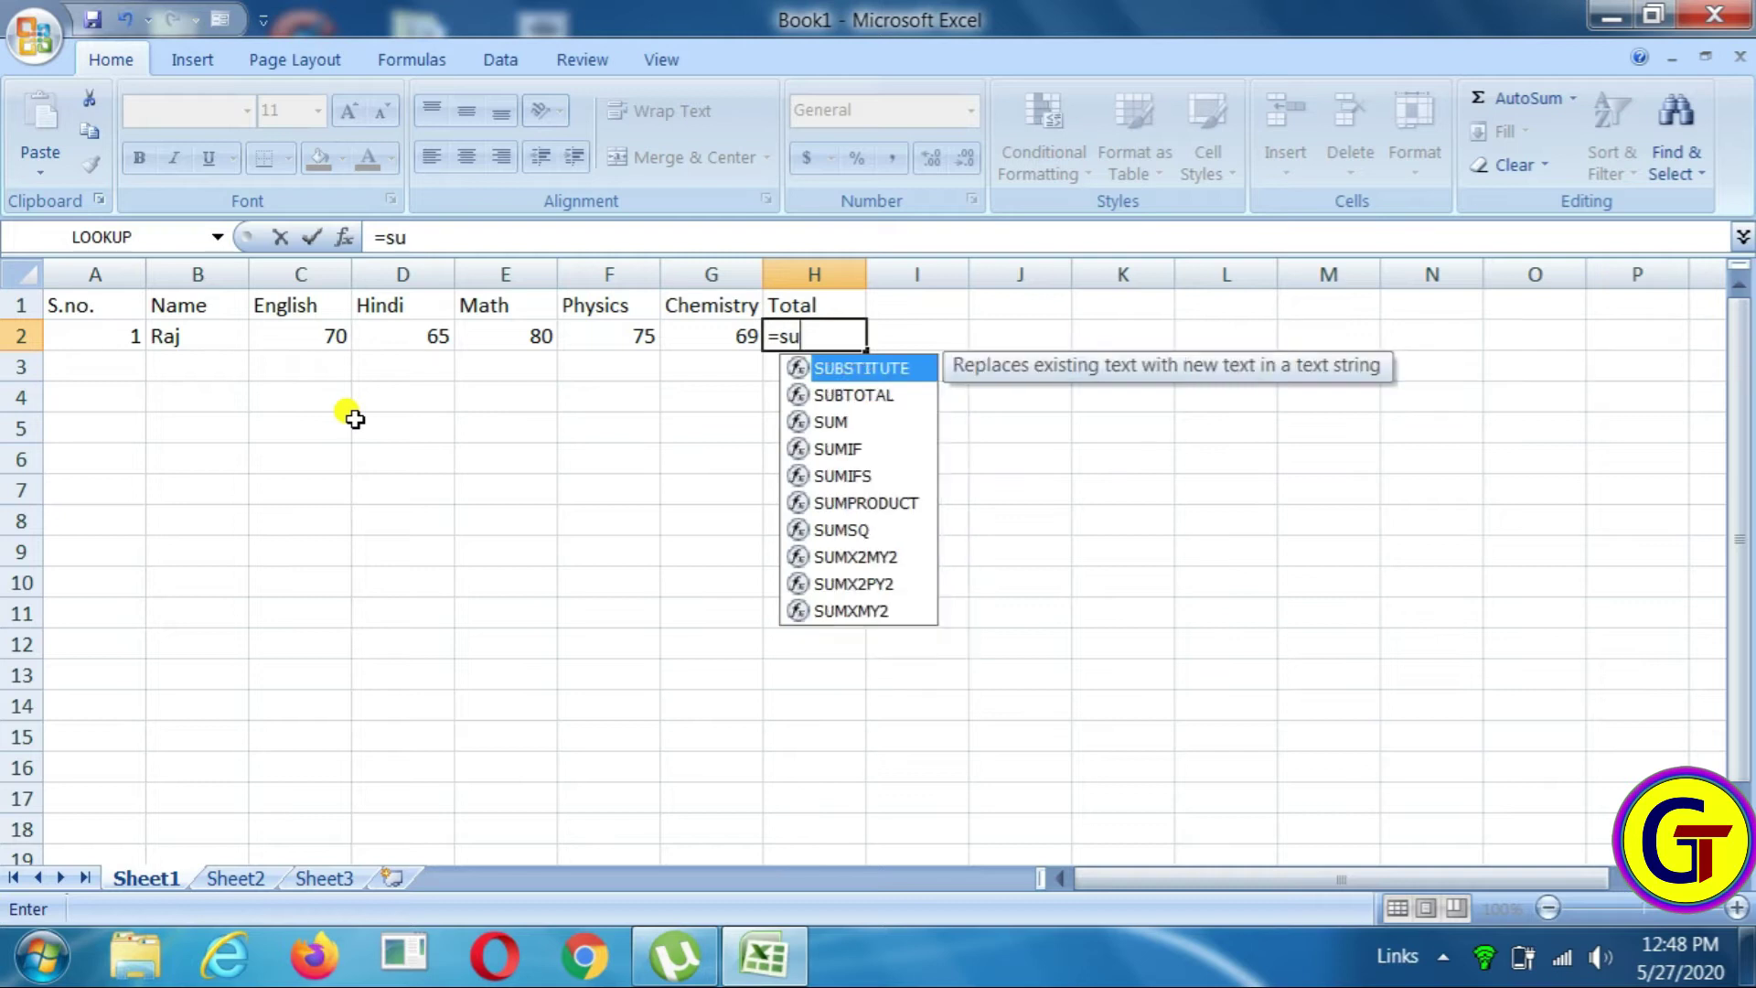
text(m)
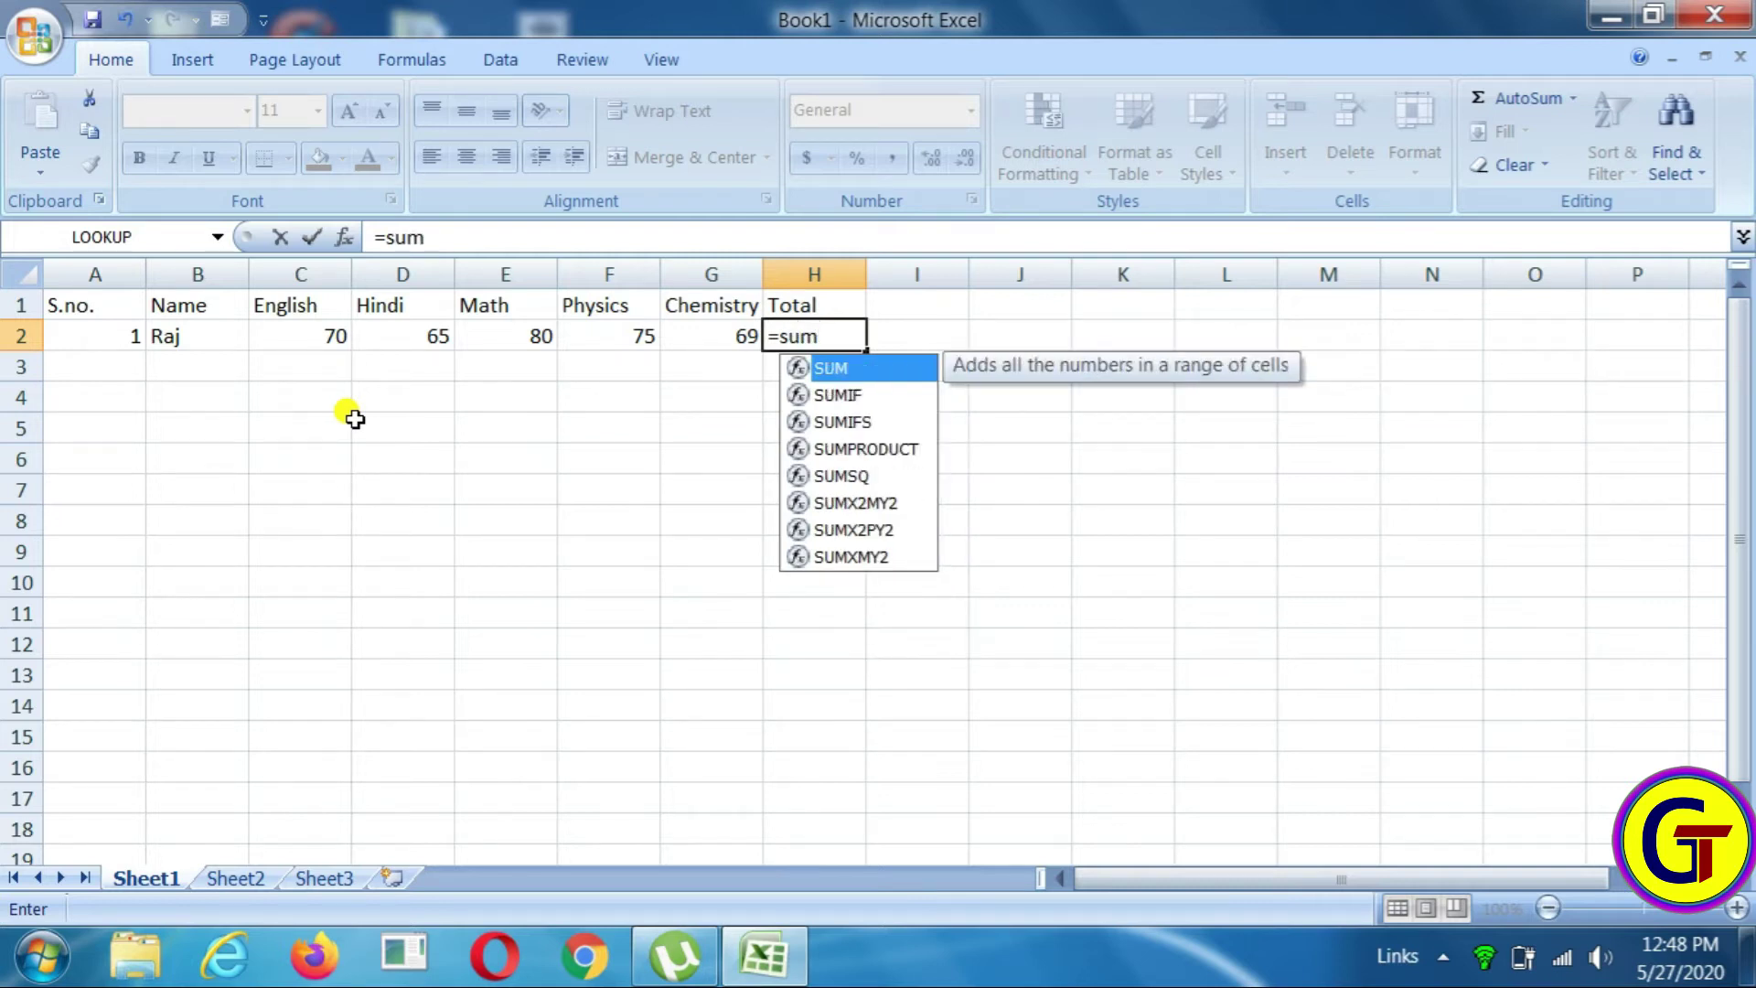
text(()
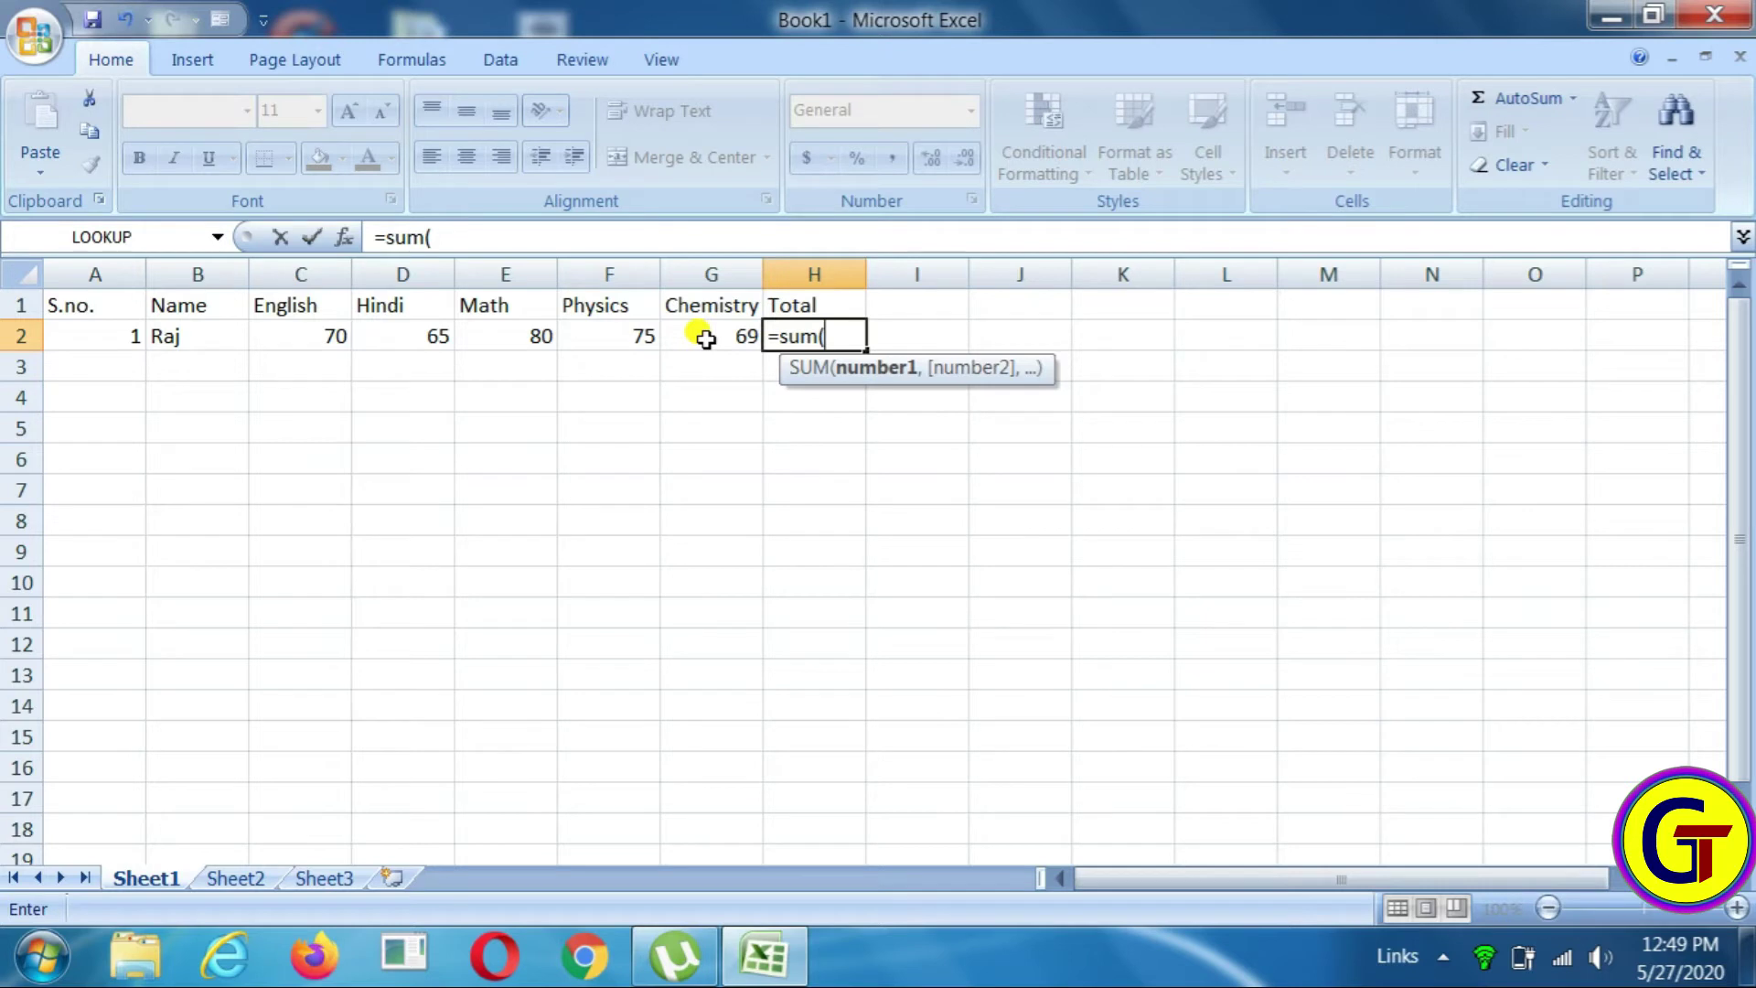
text(c2)
text(:)
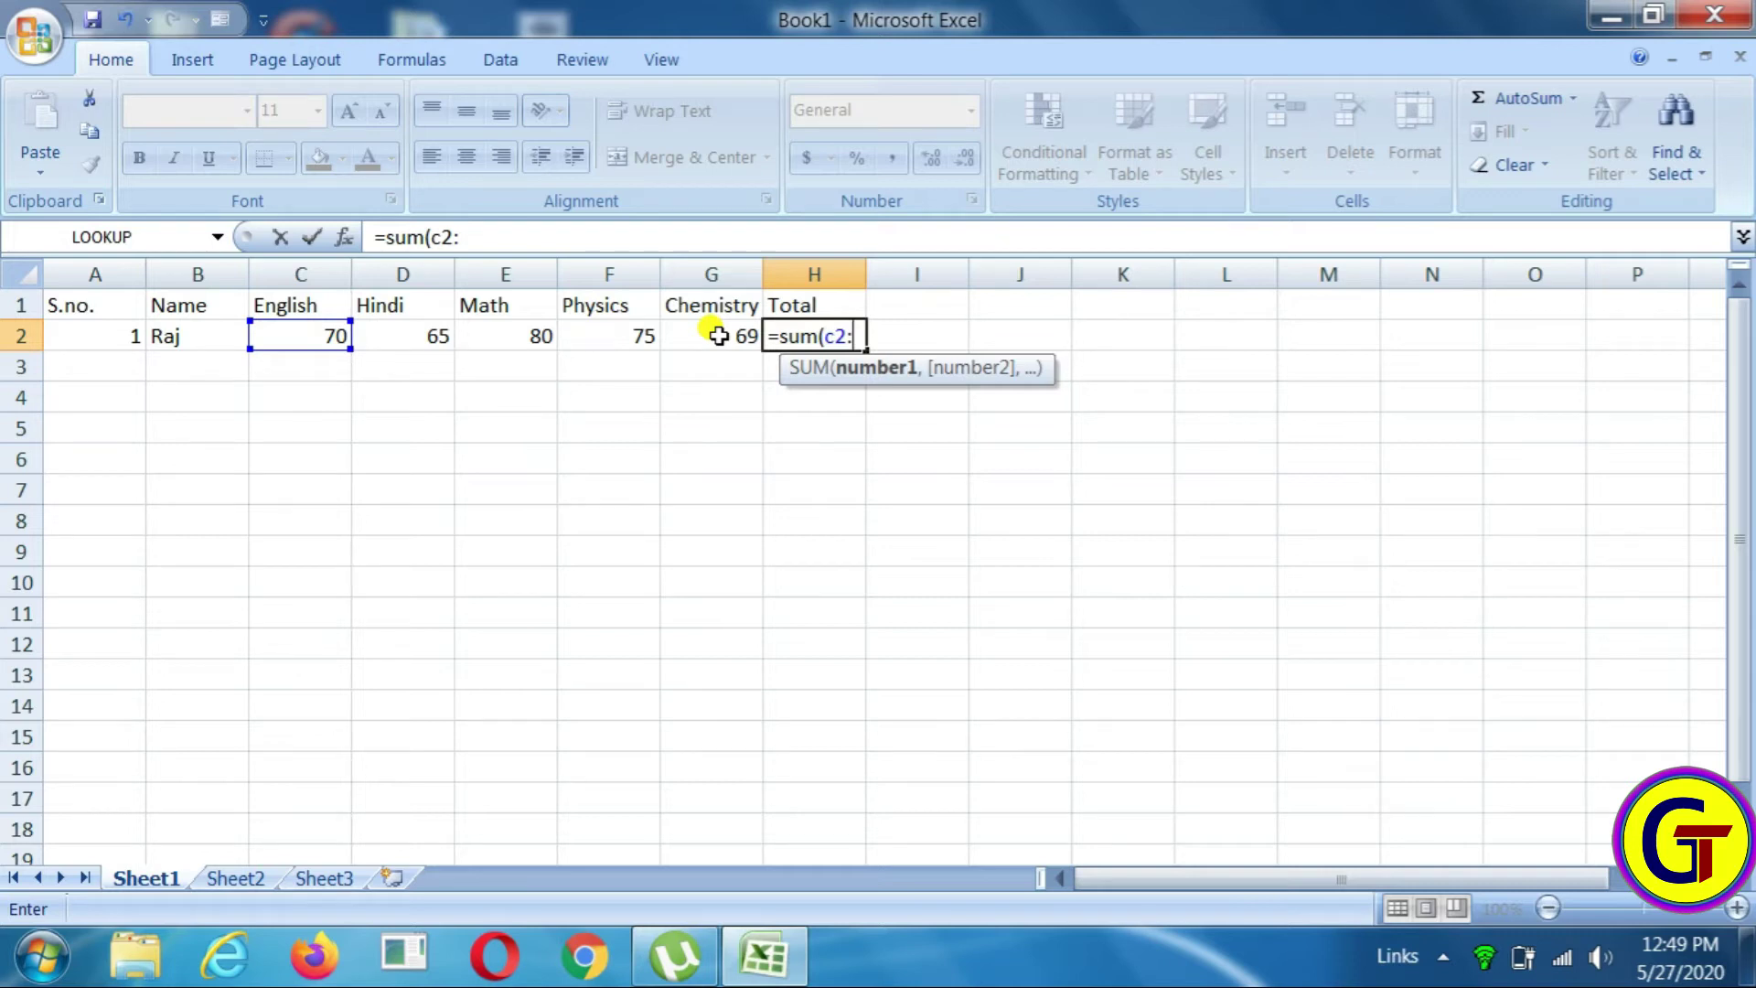
text(g2)
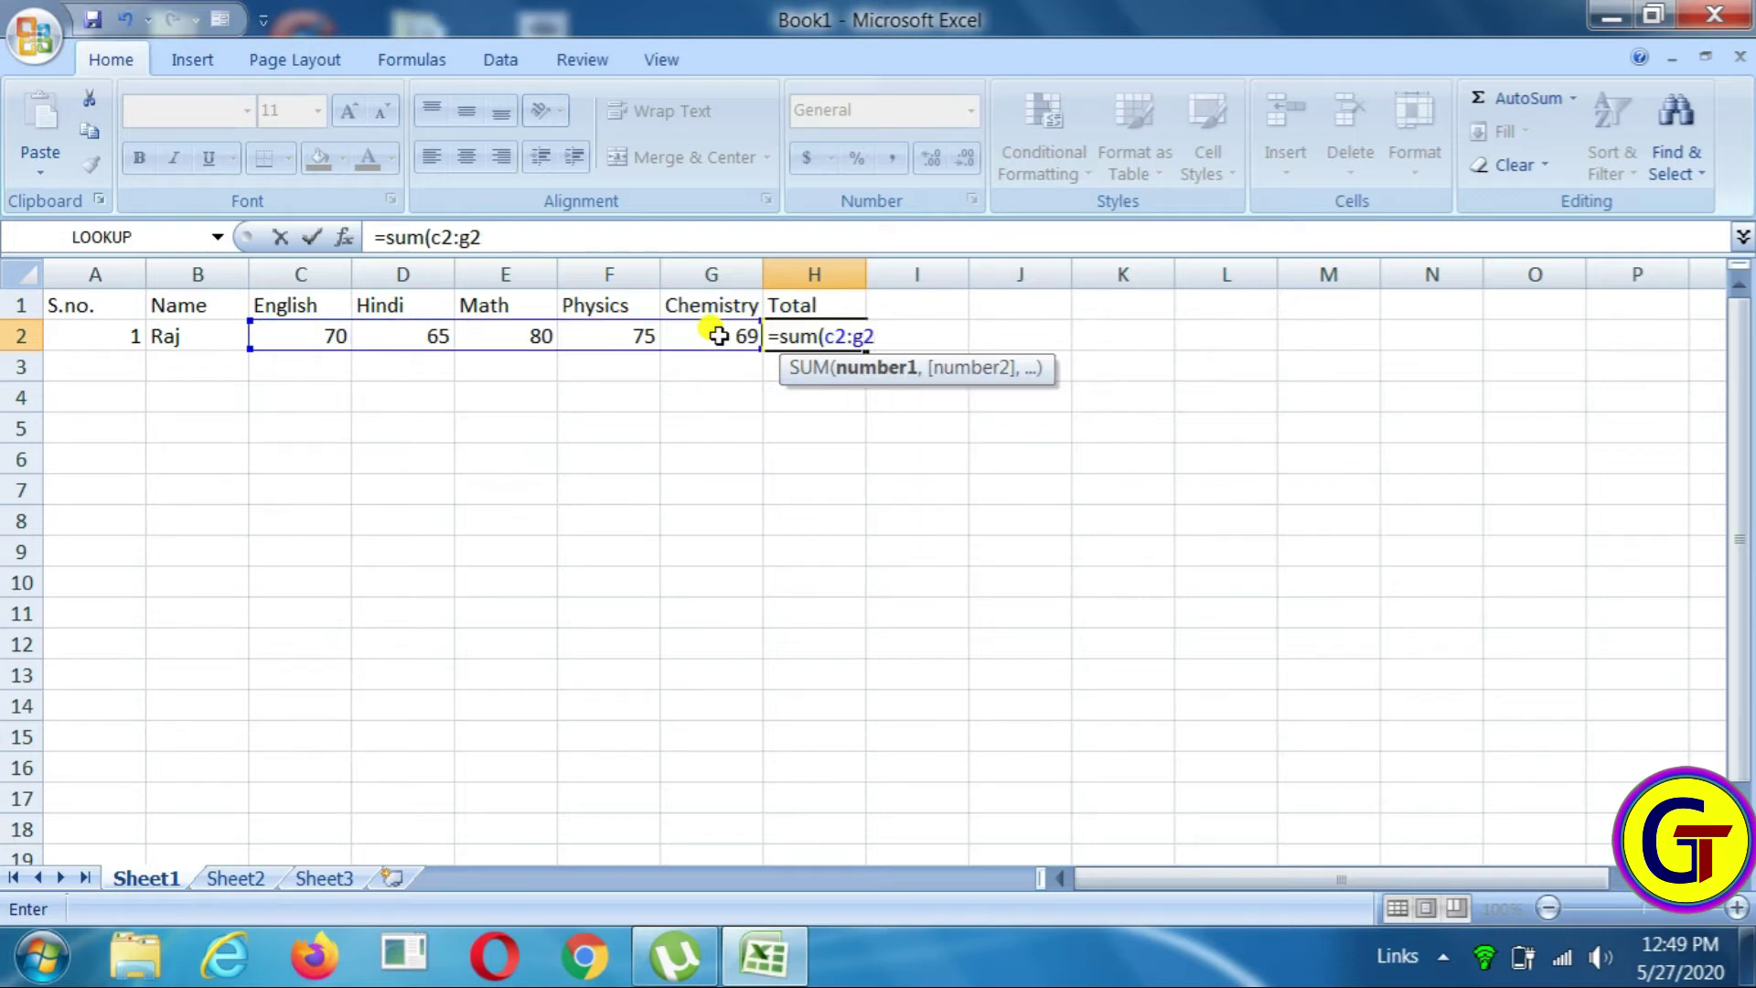
text())
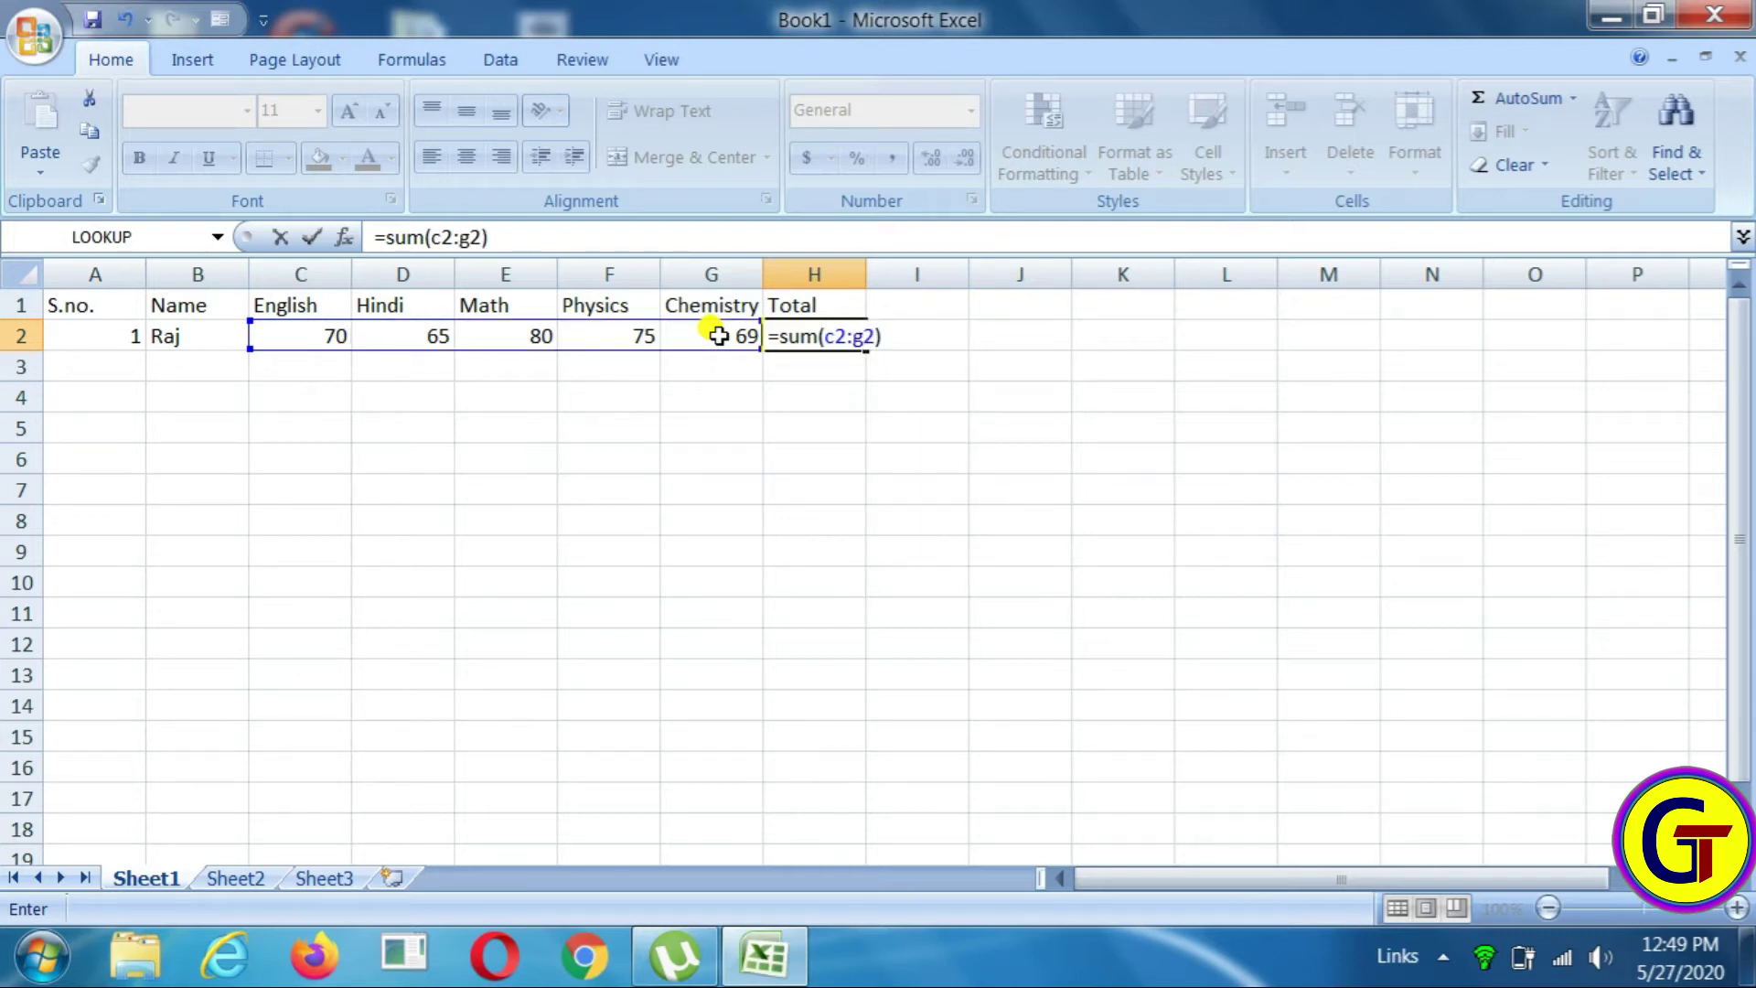
key(Return)
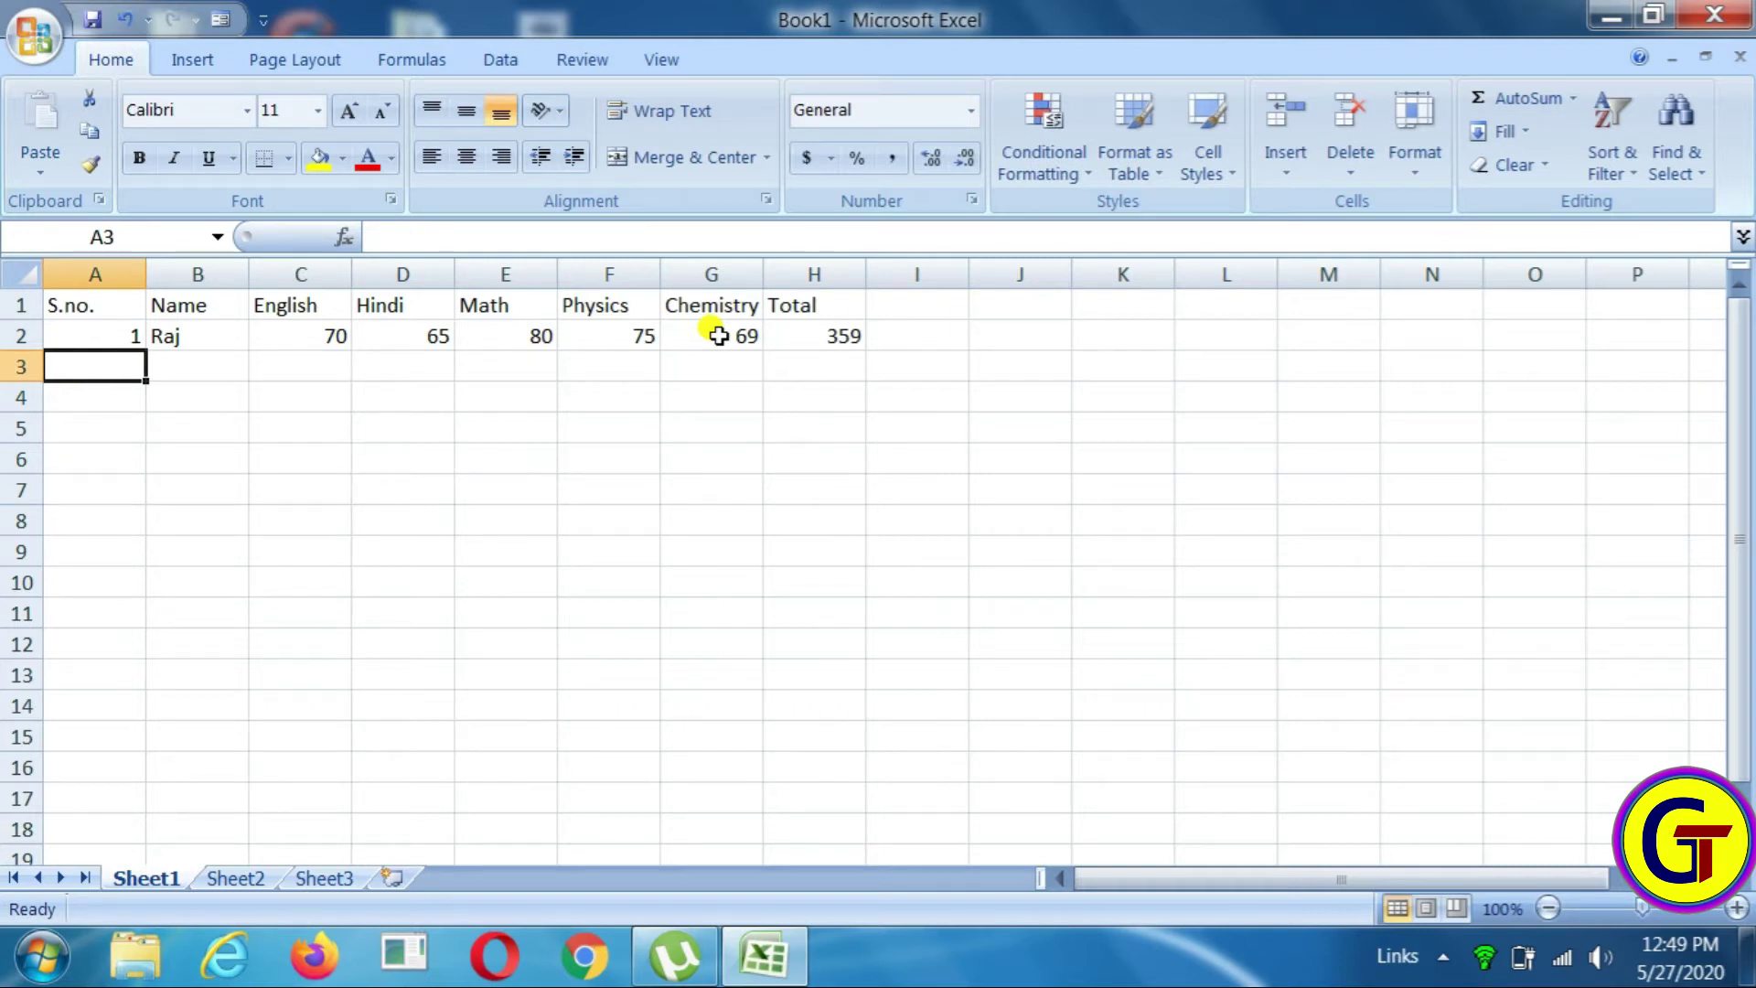
Enter serial number 2 and the second student's name in A3:B3
text(2)
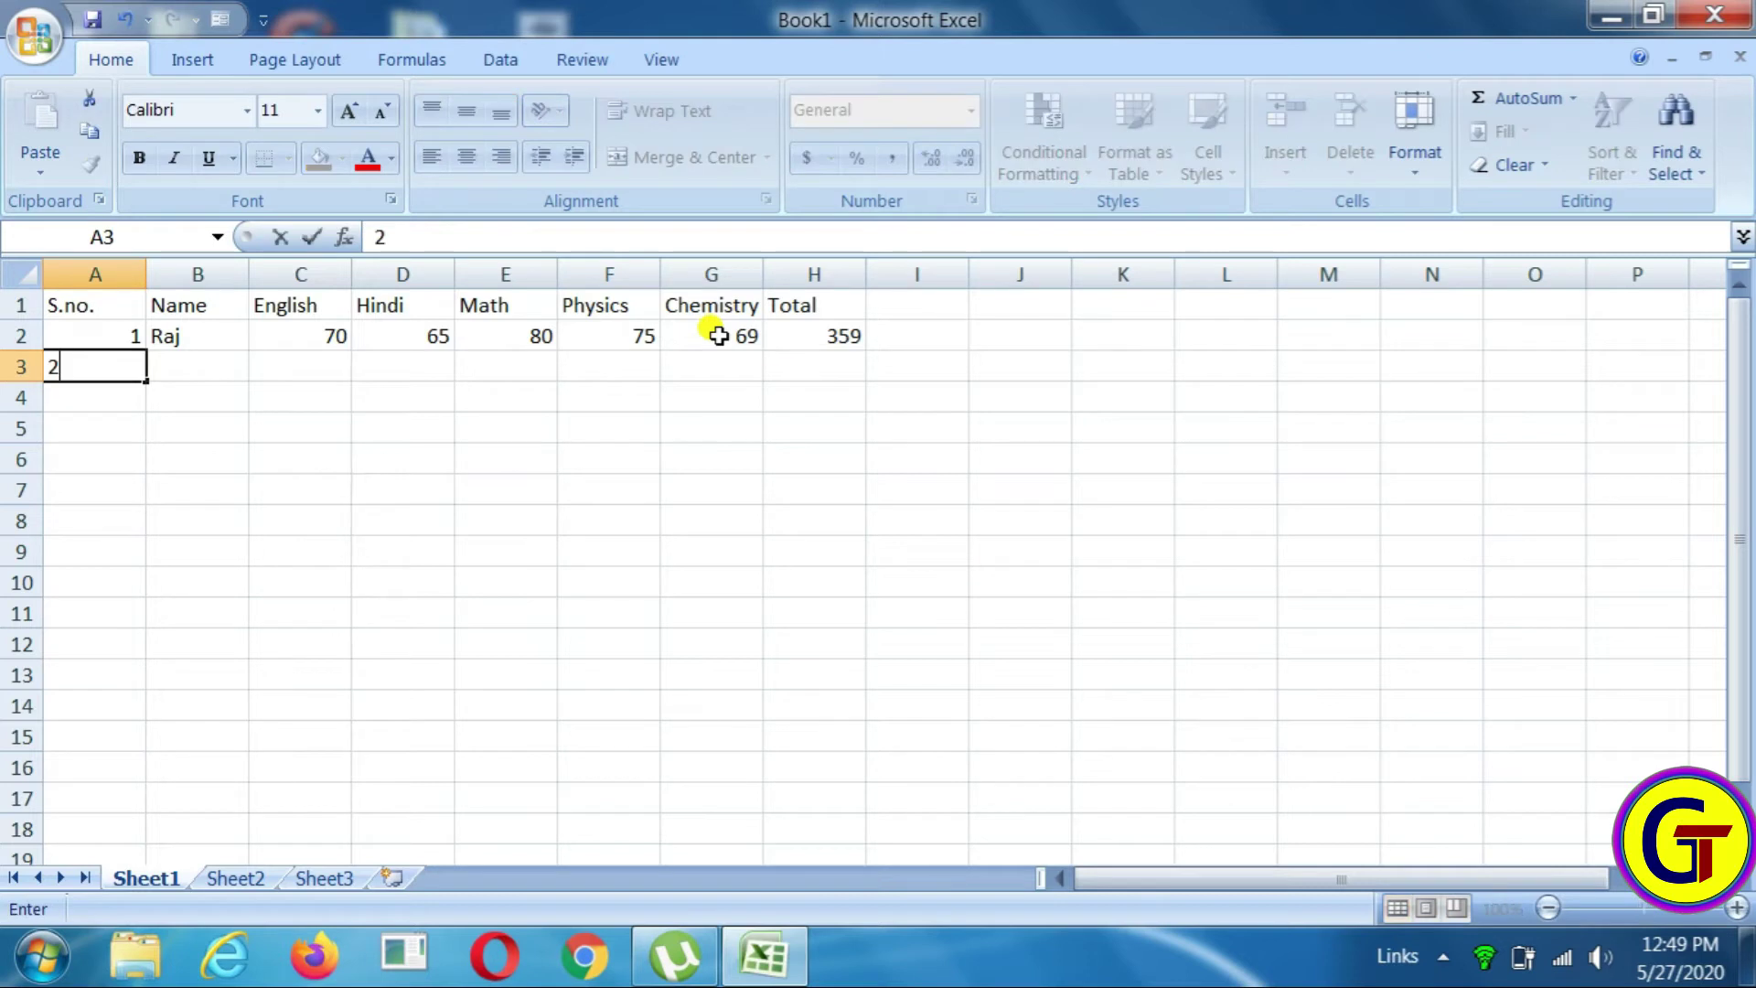
key(Tab)
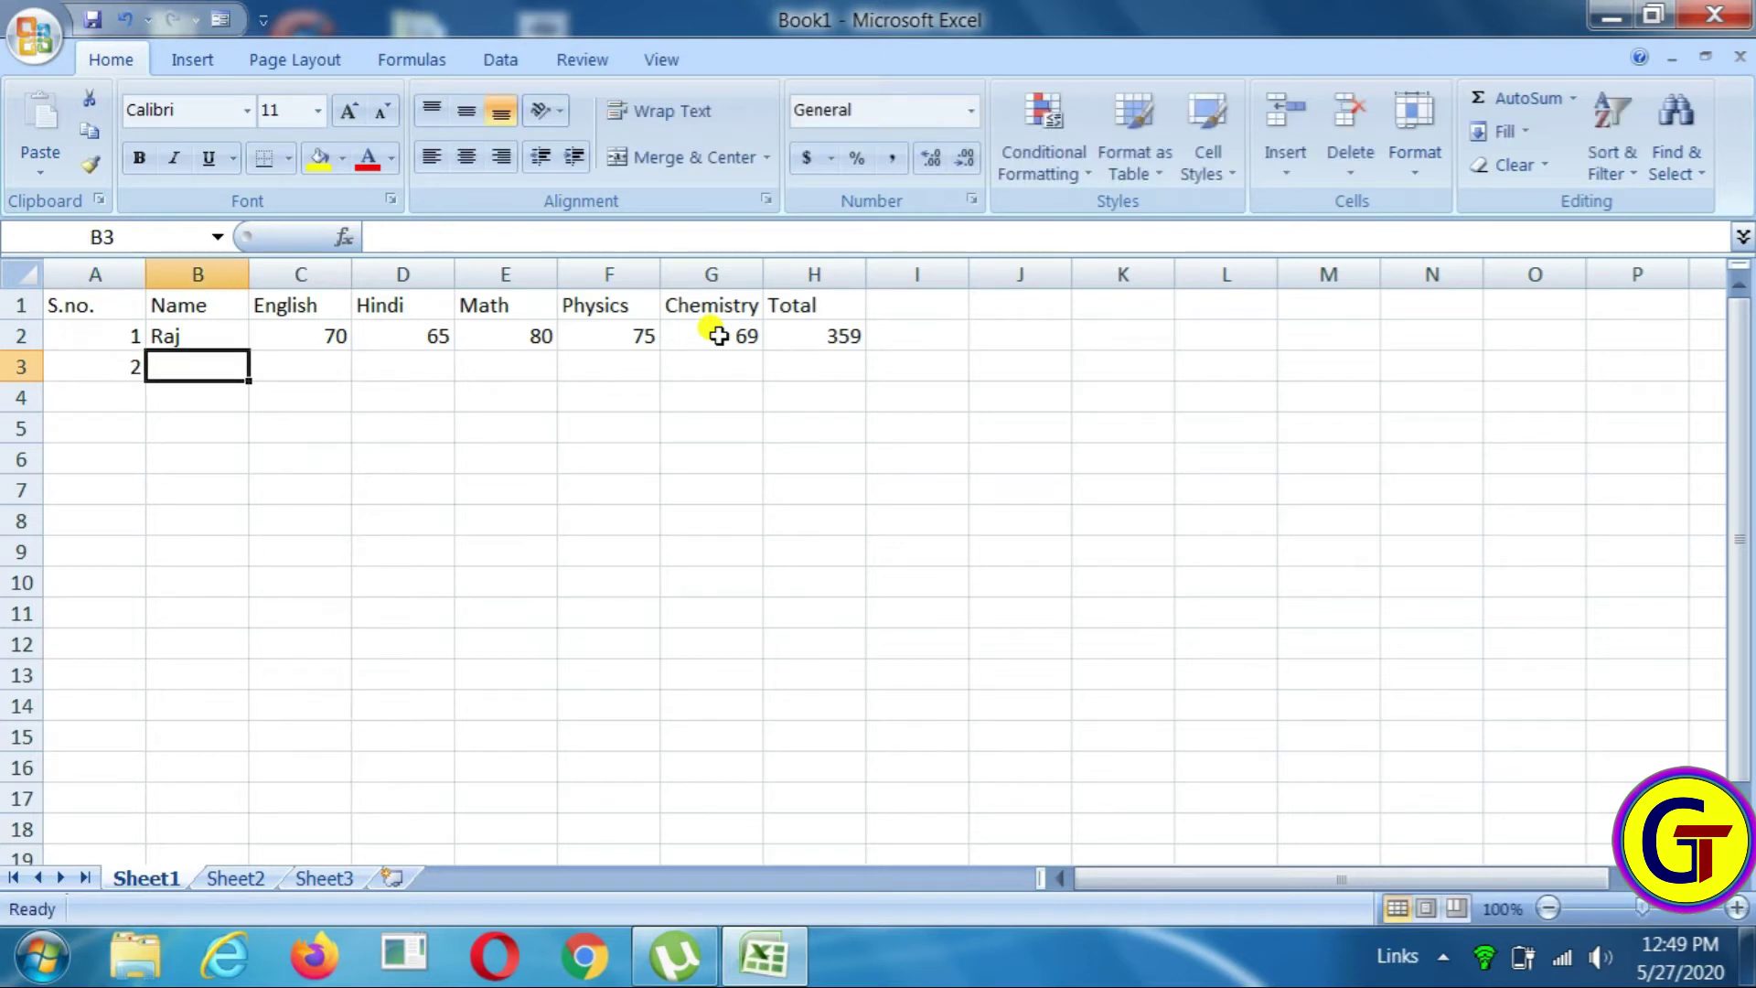
text(Meena)
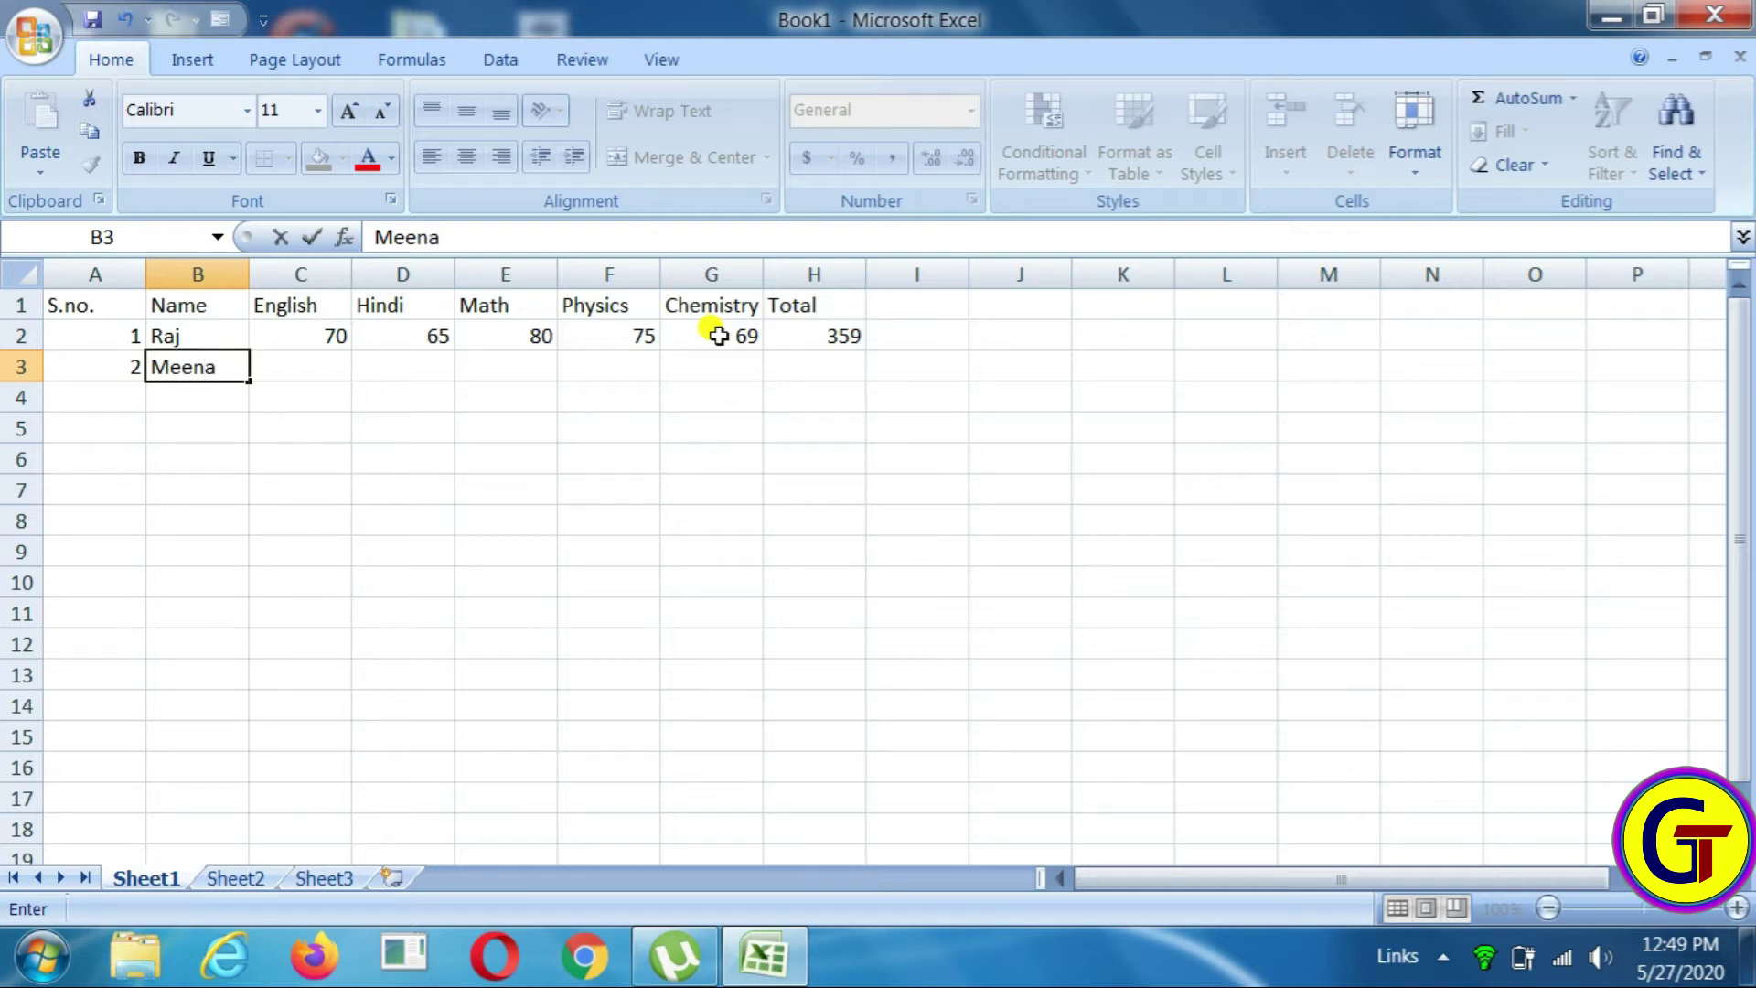
key(Tab)
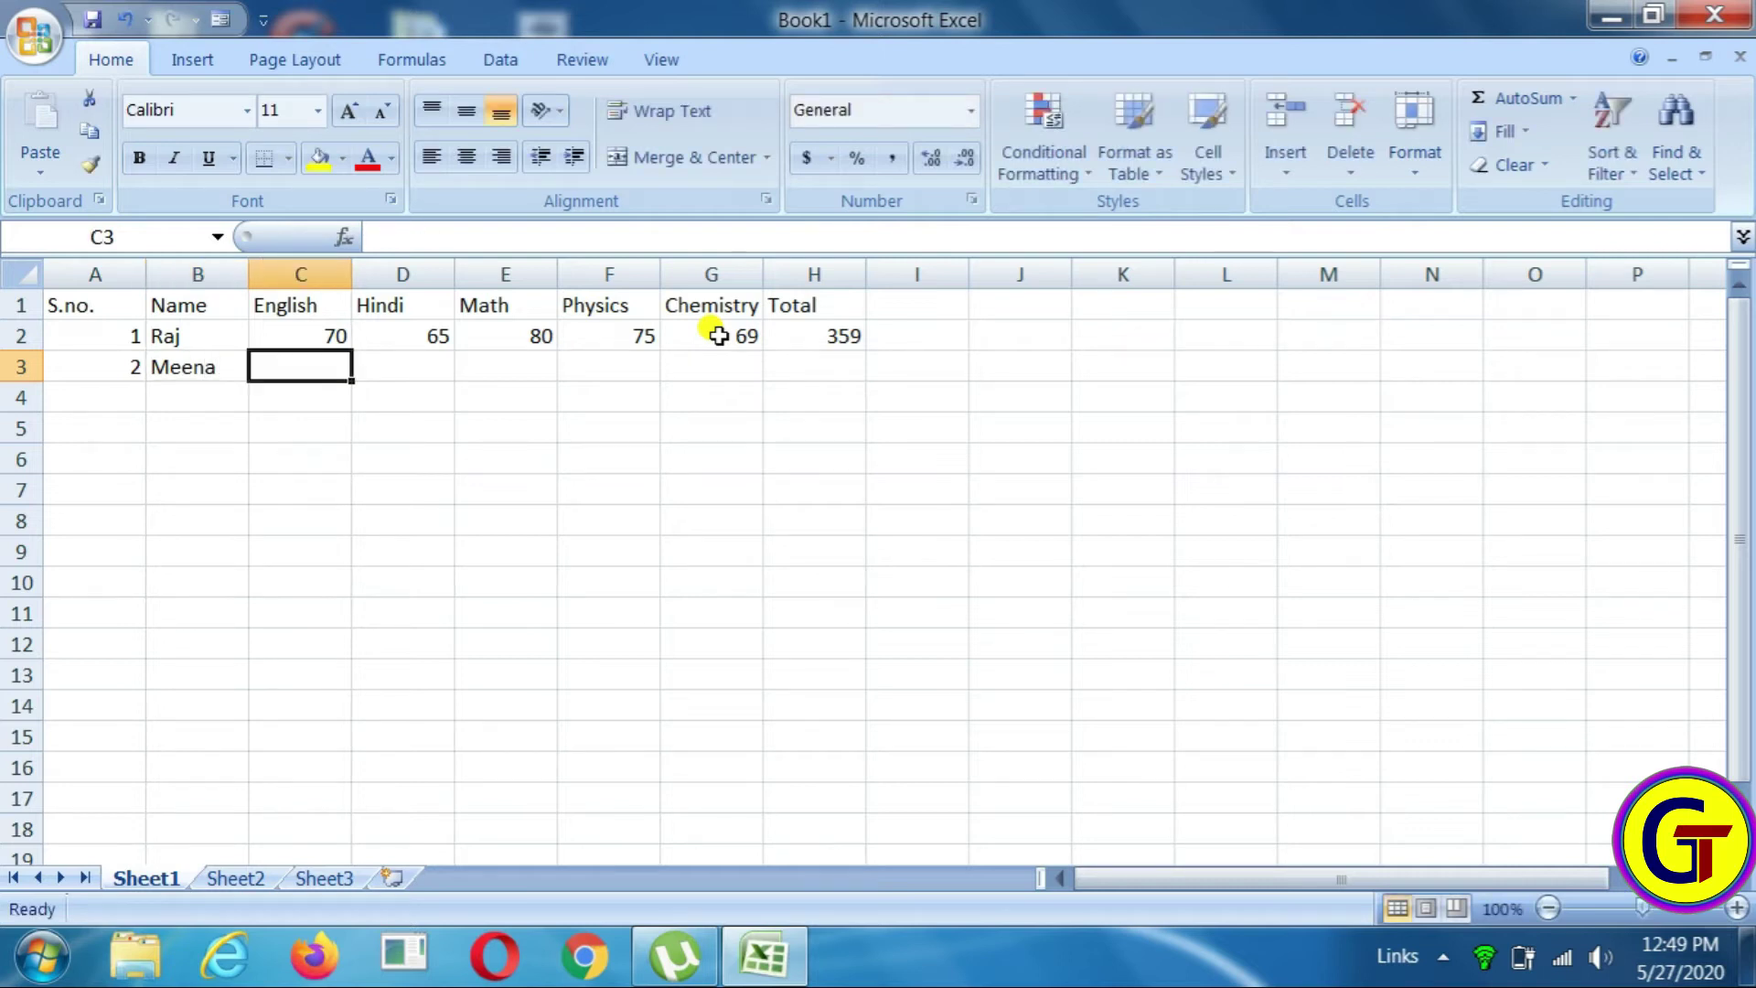
Enter the second student's marks 70, 65, 60, 80 and 58 in C3:G3
text(70)
key(Tab)
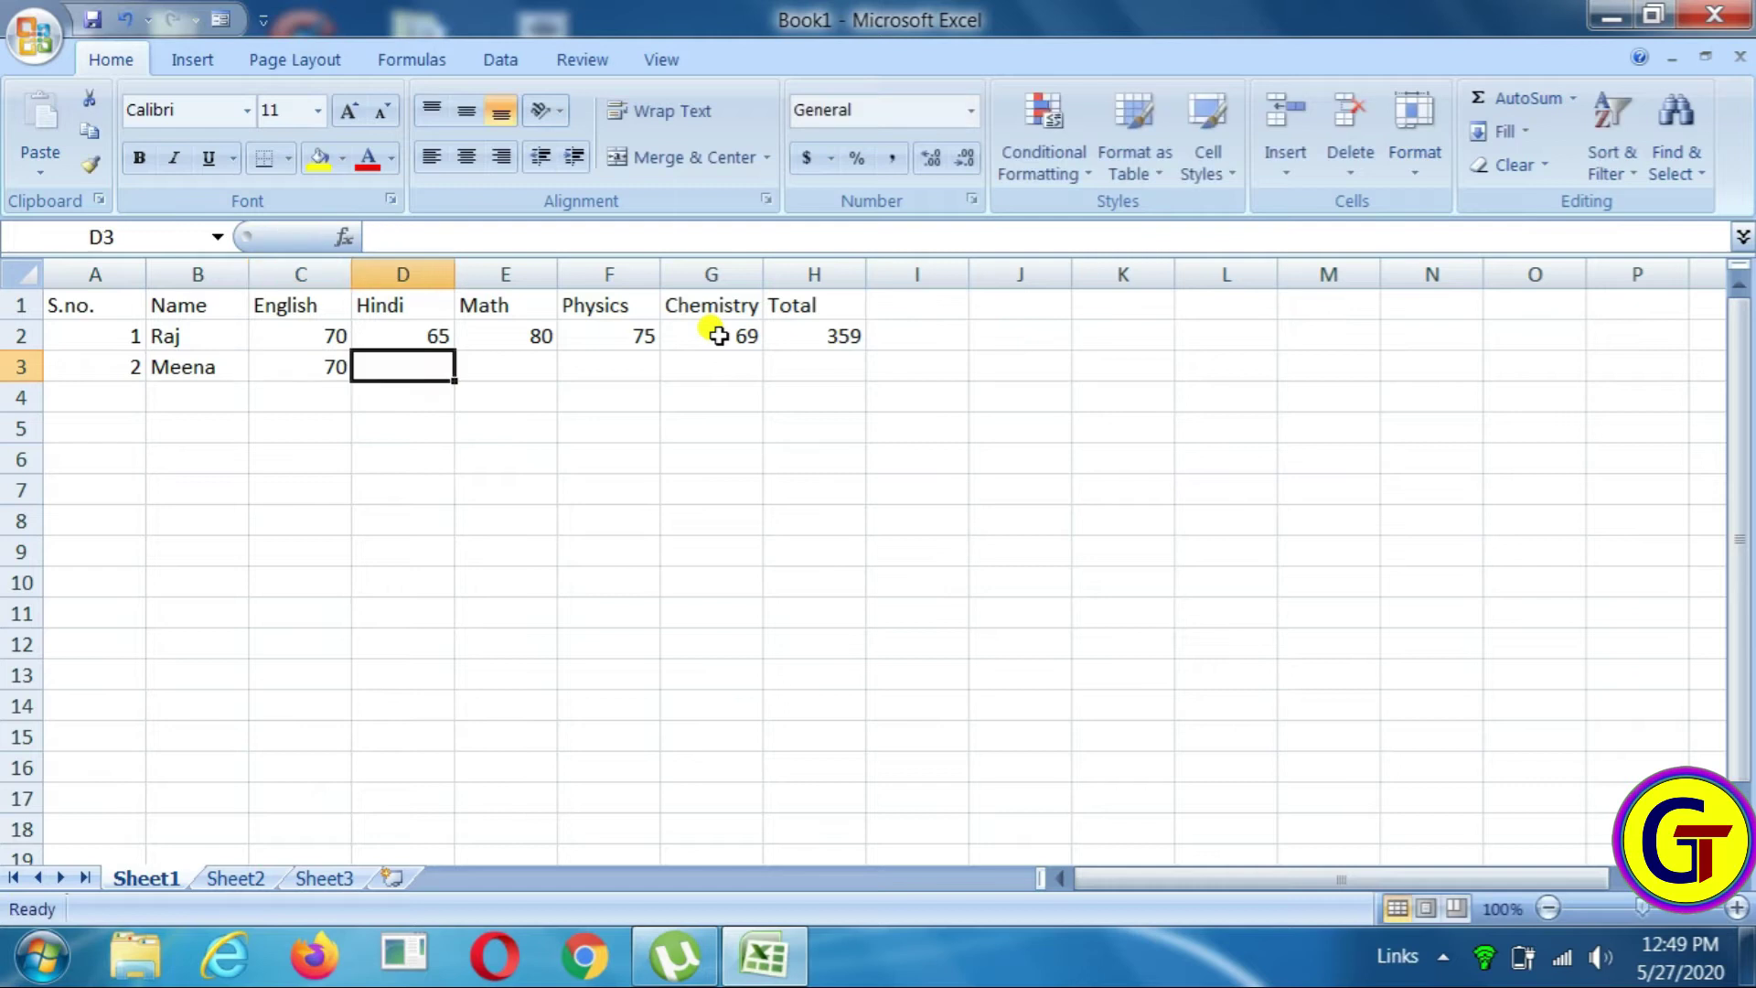
text(65)
key(Tab)
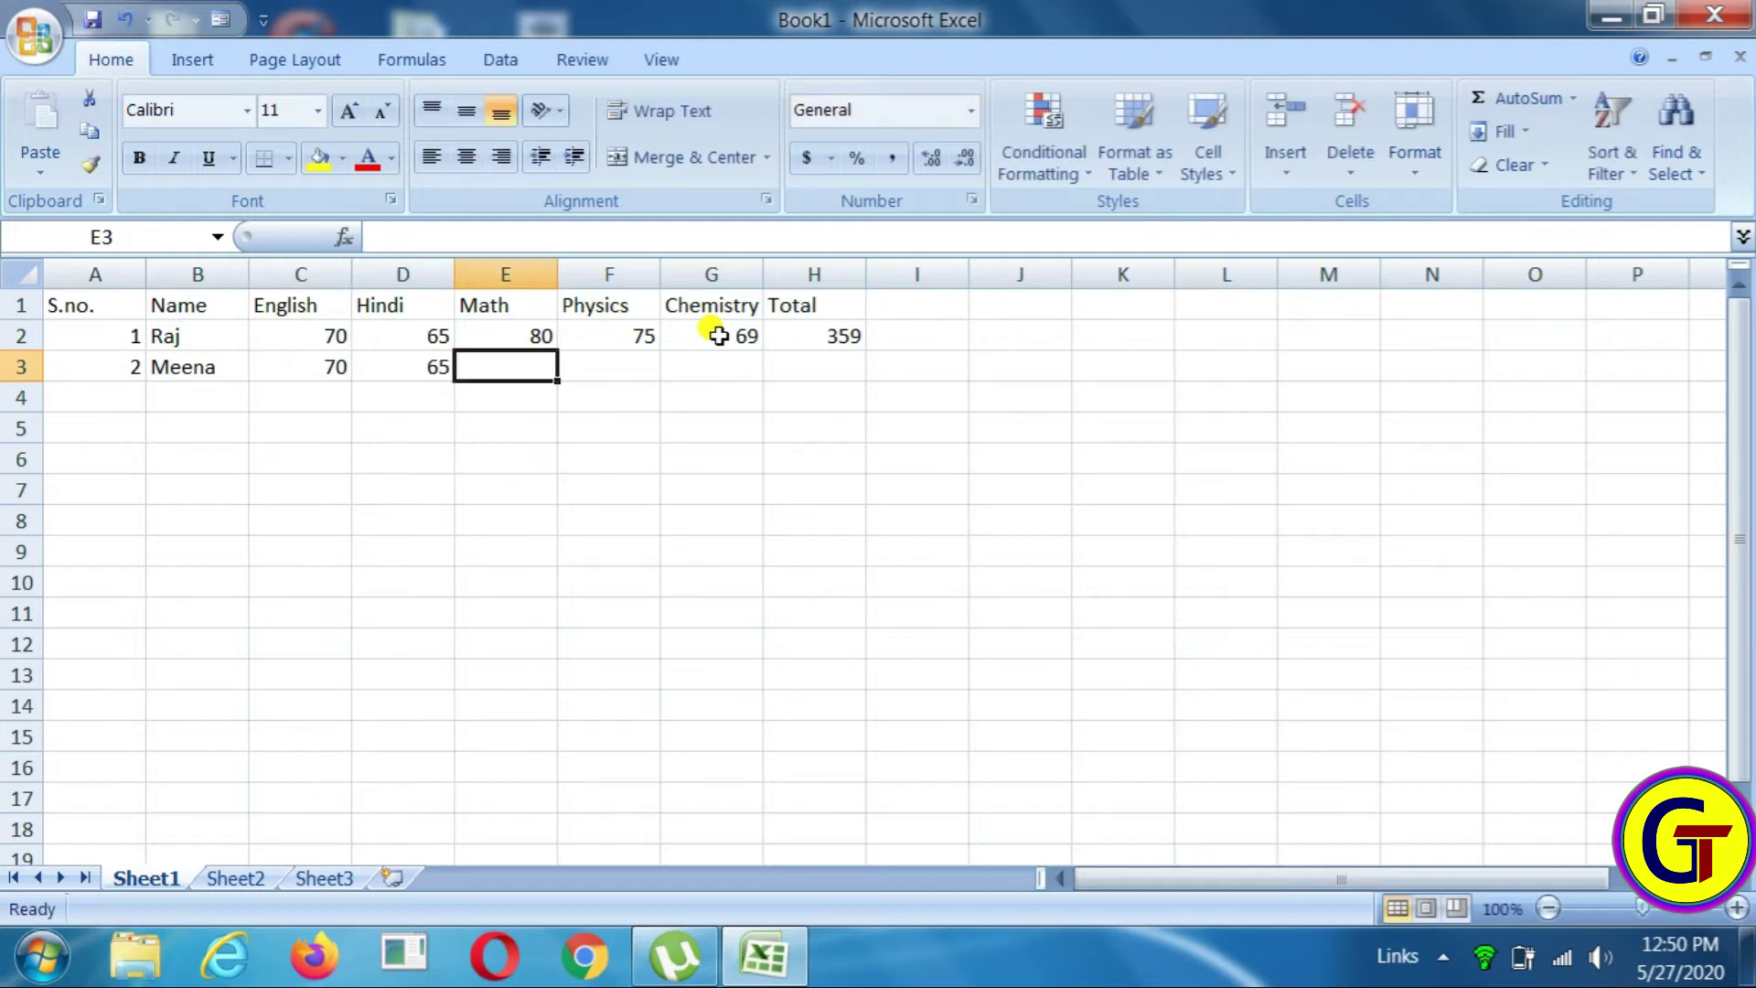
text(60)
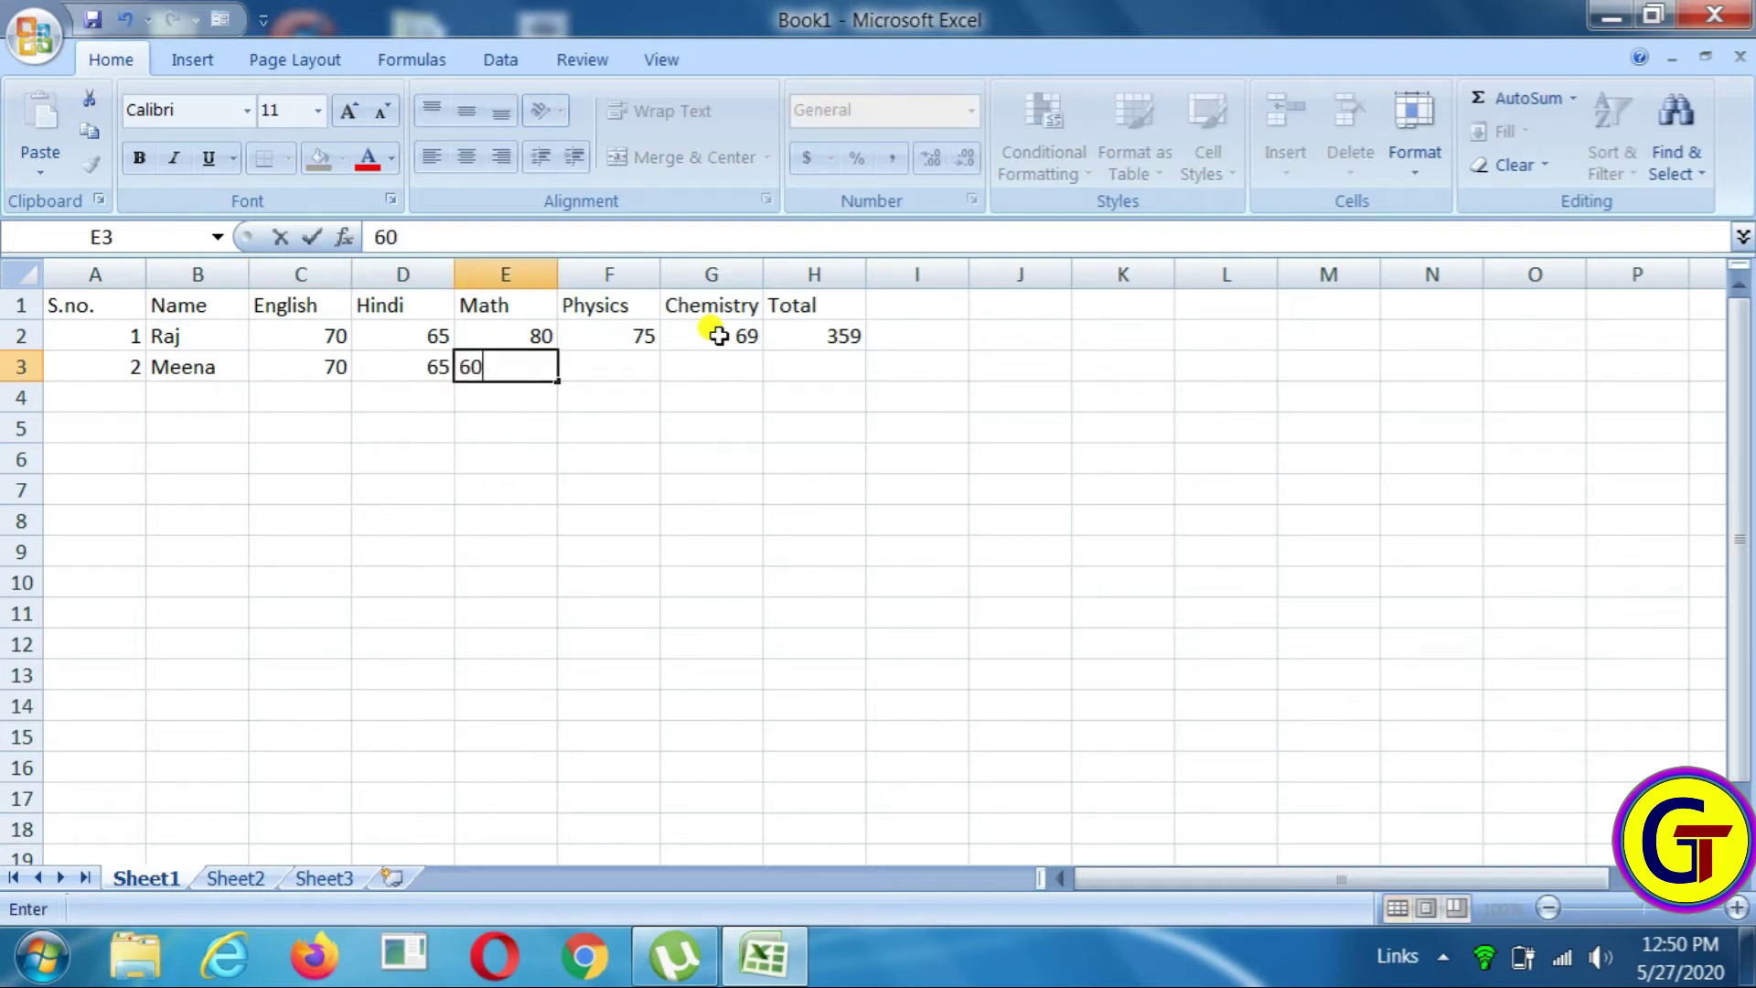
key(Tab)
text(80)
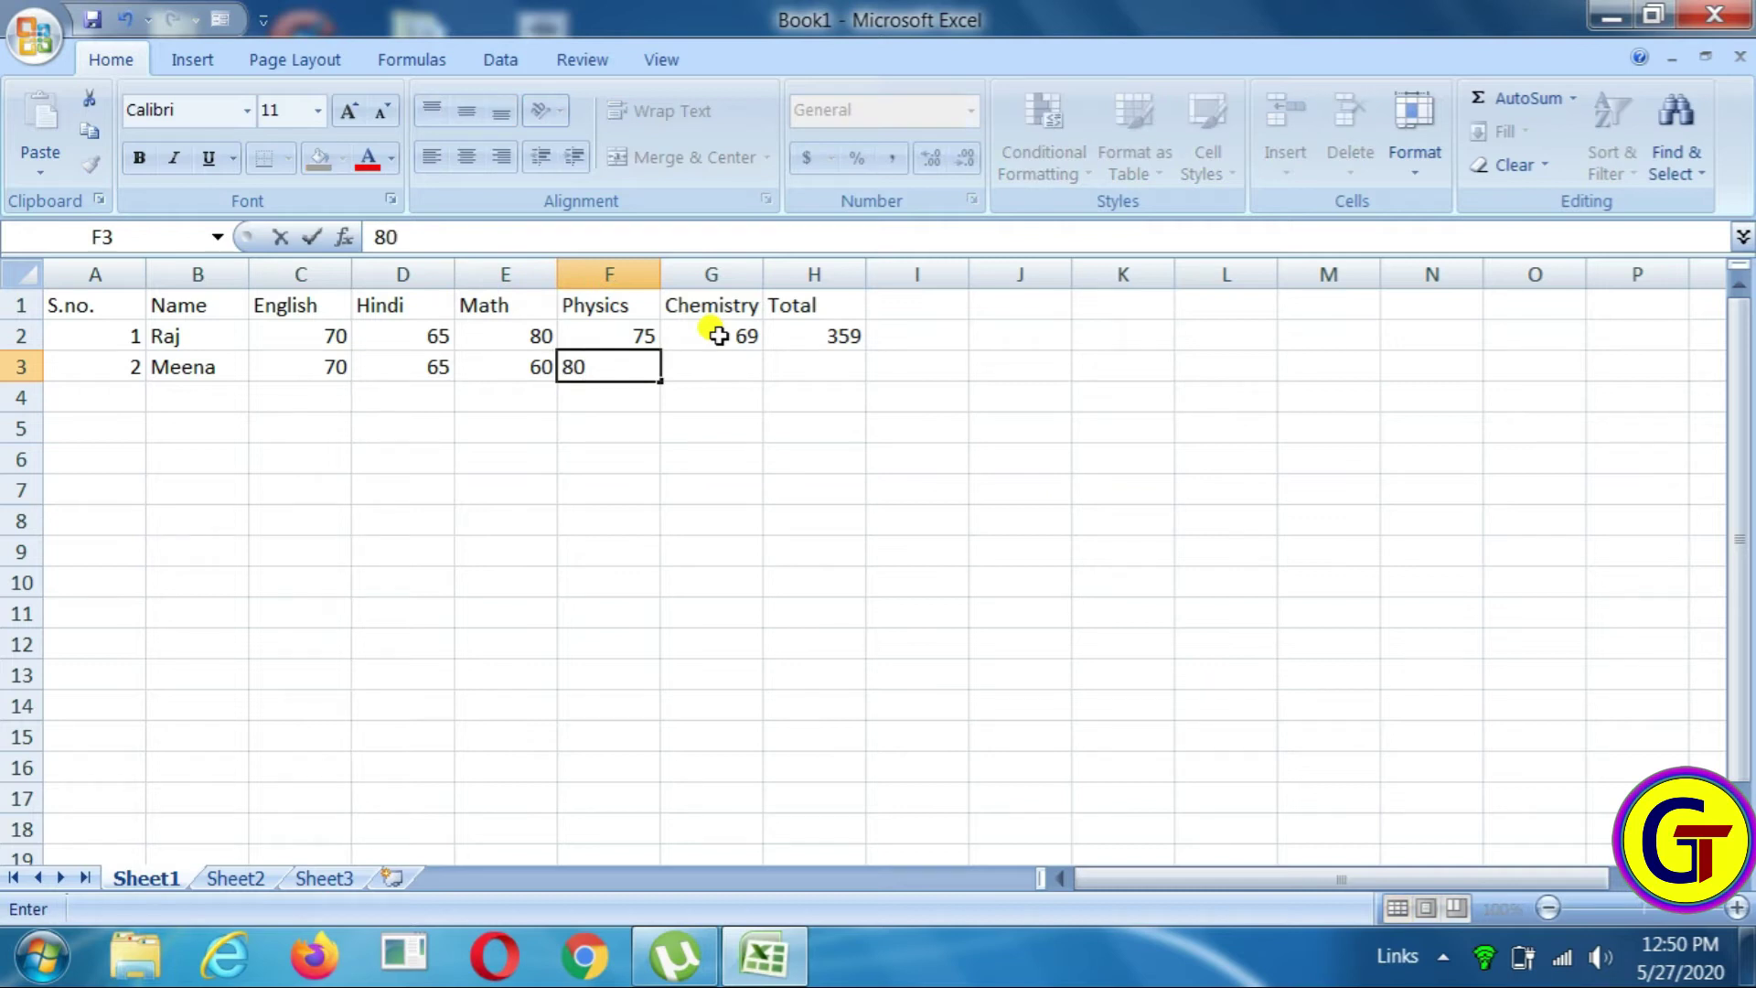
key(Tab)
text(5)
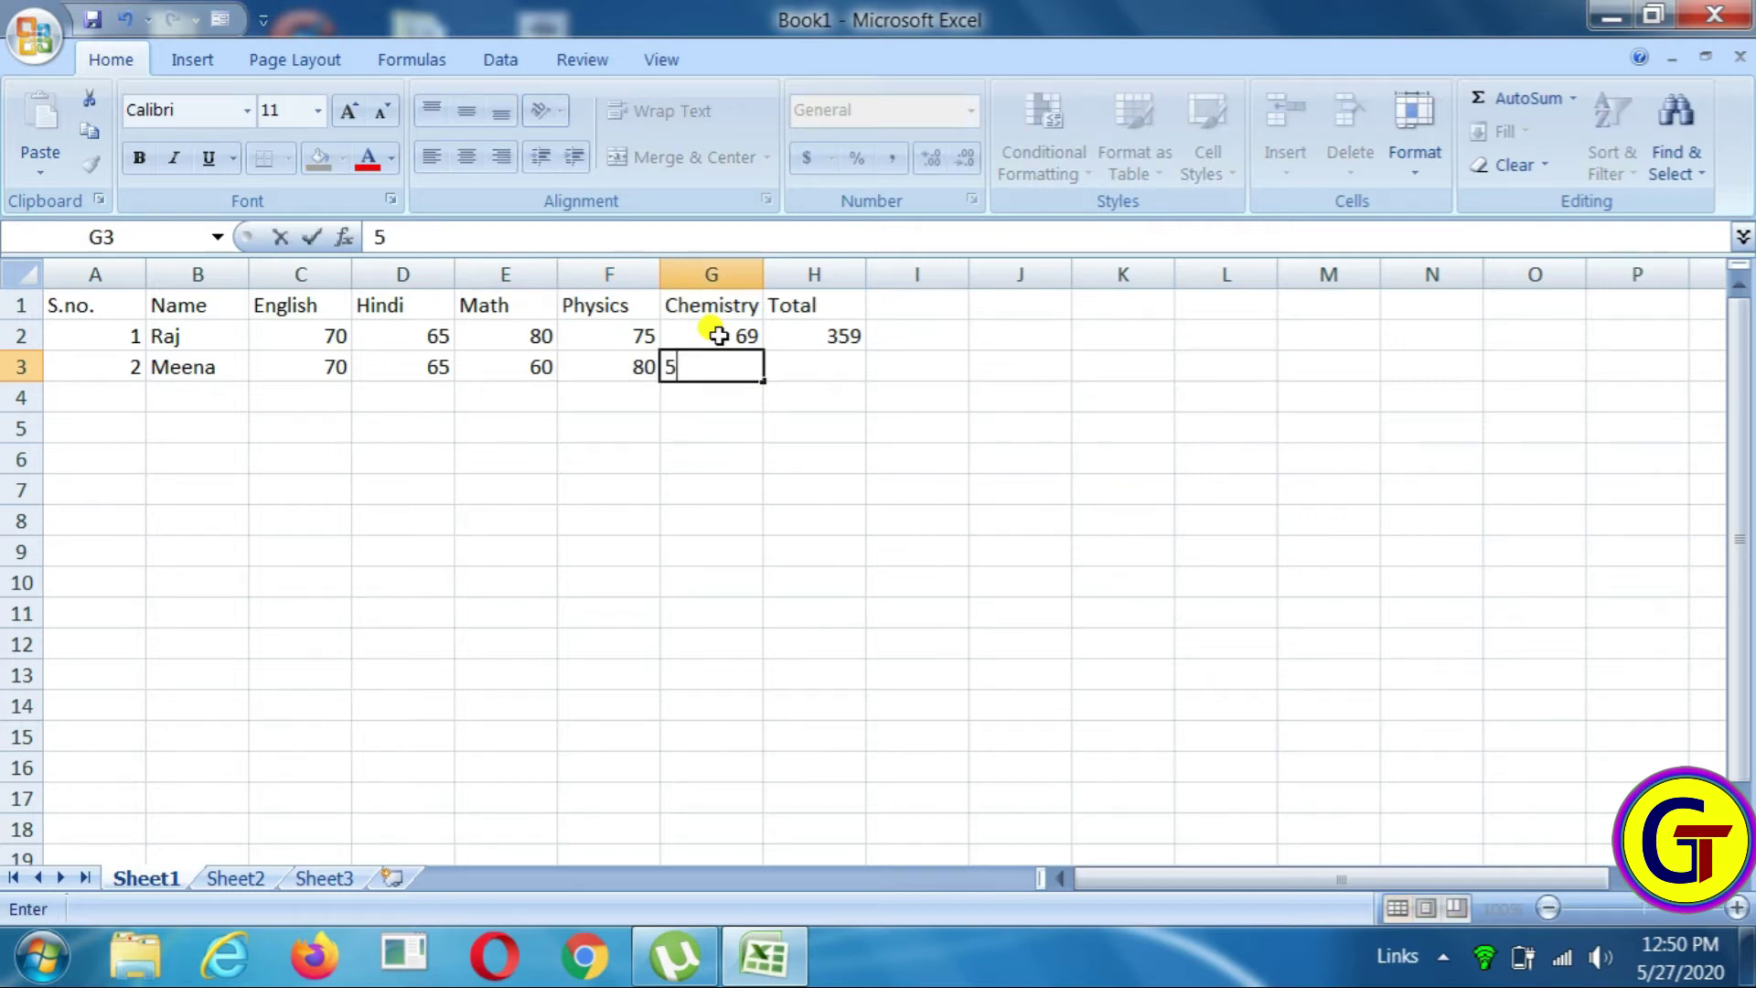
text(8)
key(Tab)
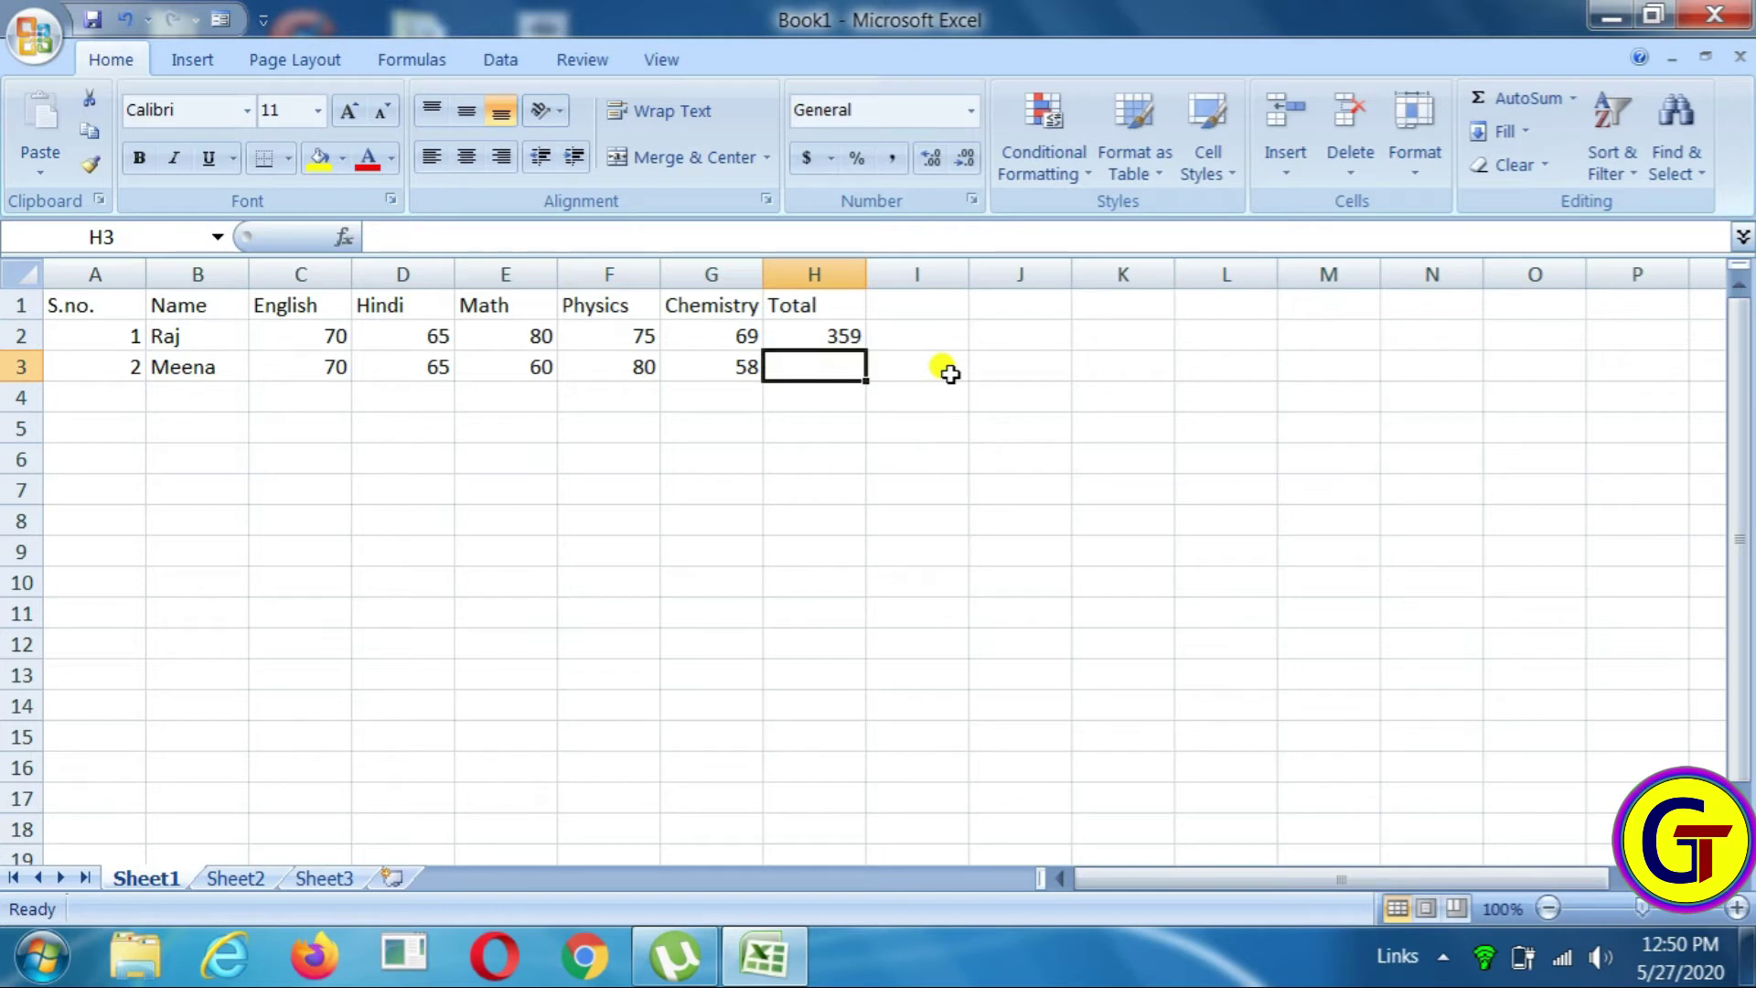
Enter =sum(c3:g3) in H3 so the second student's Total shows 333
text(=)
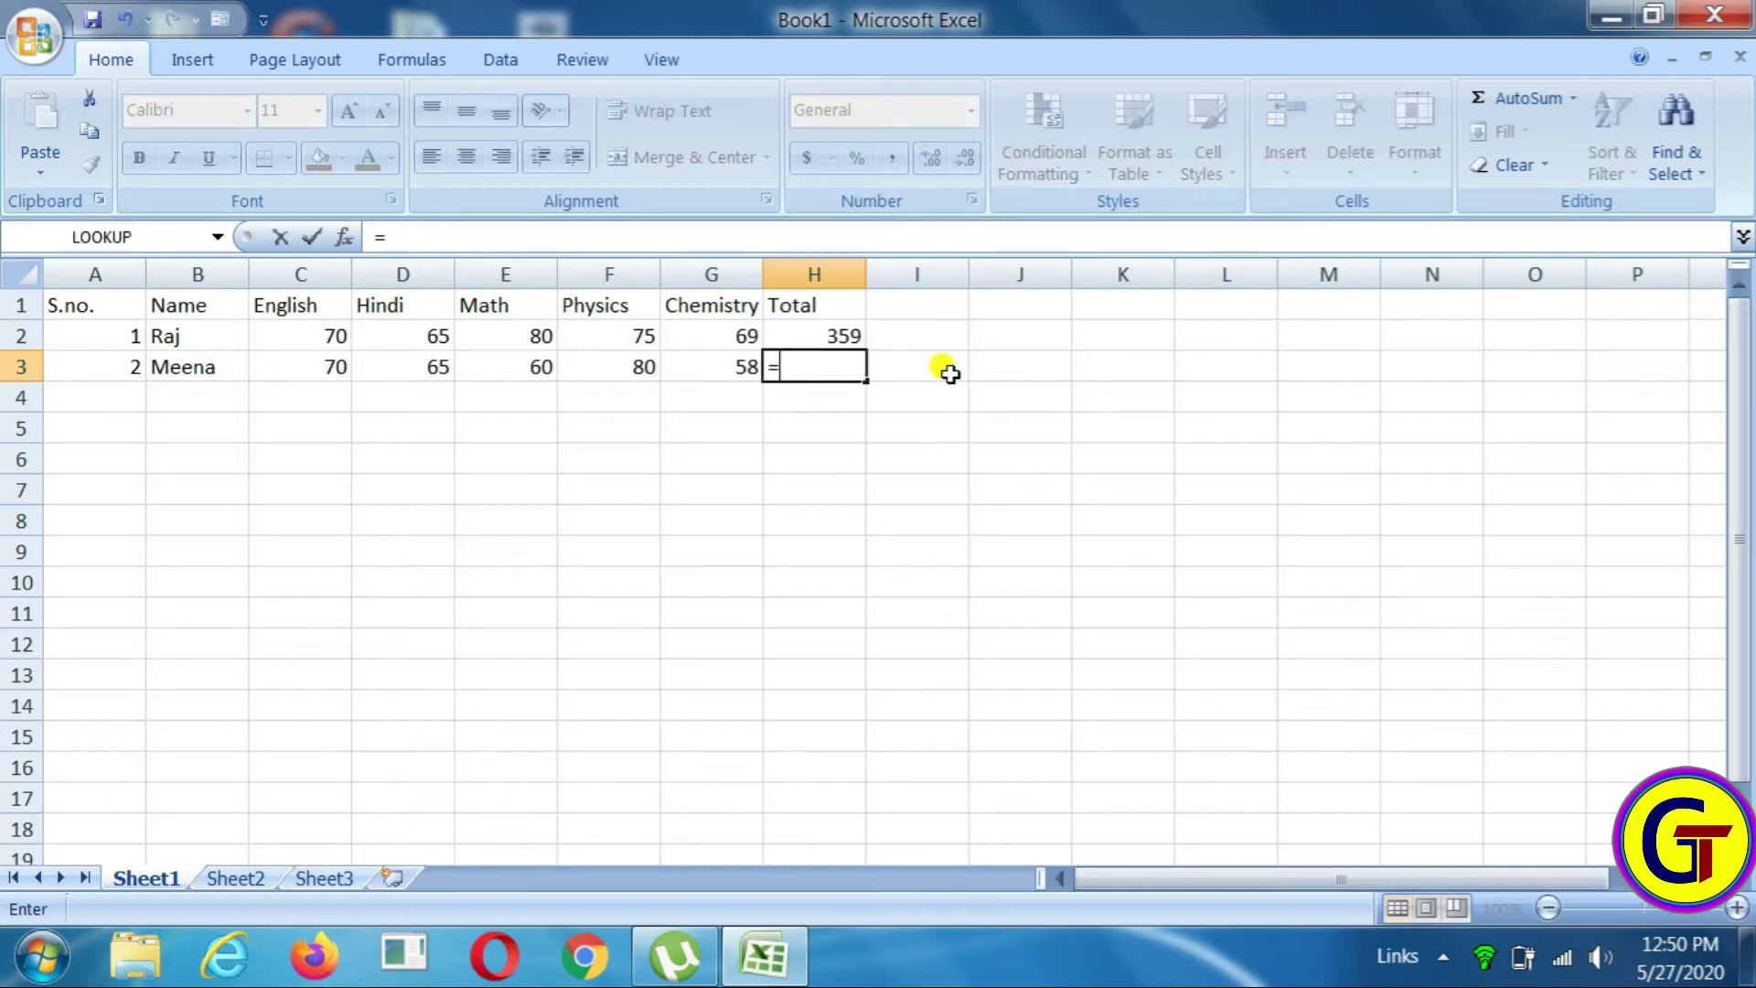
text(sum)
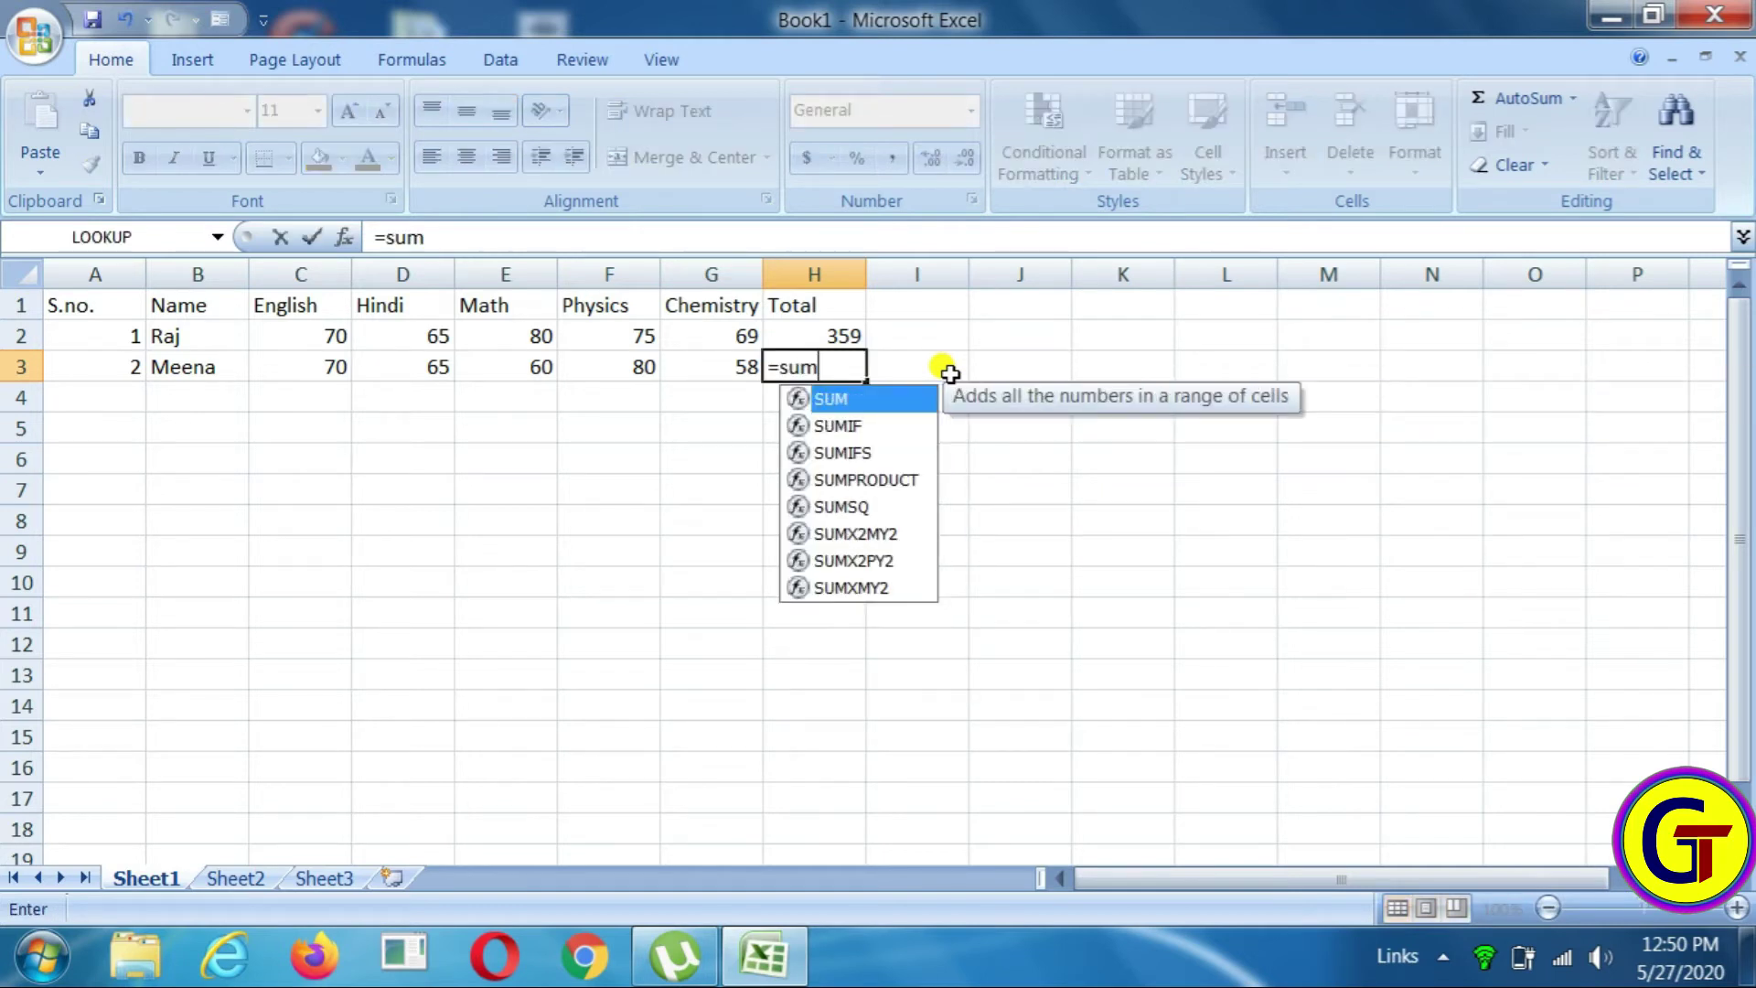
text(()
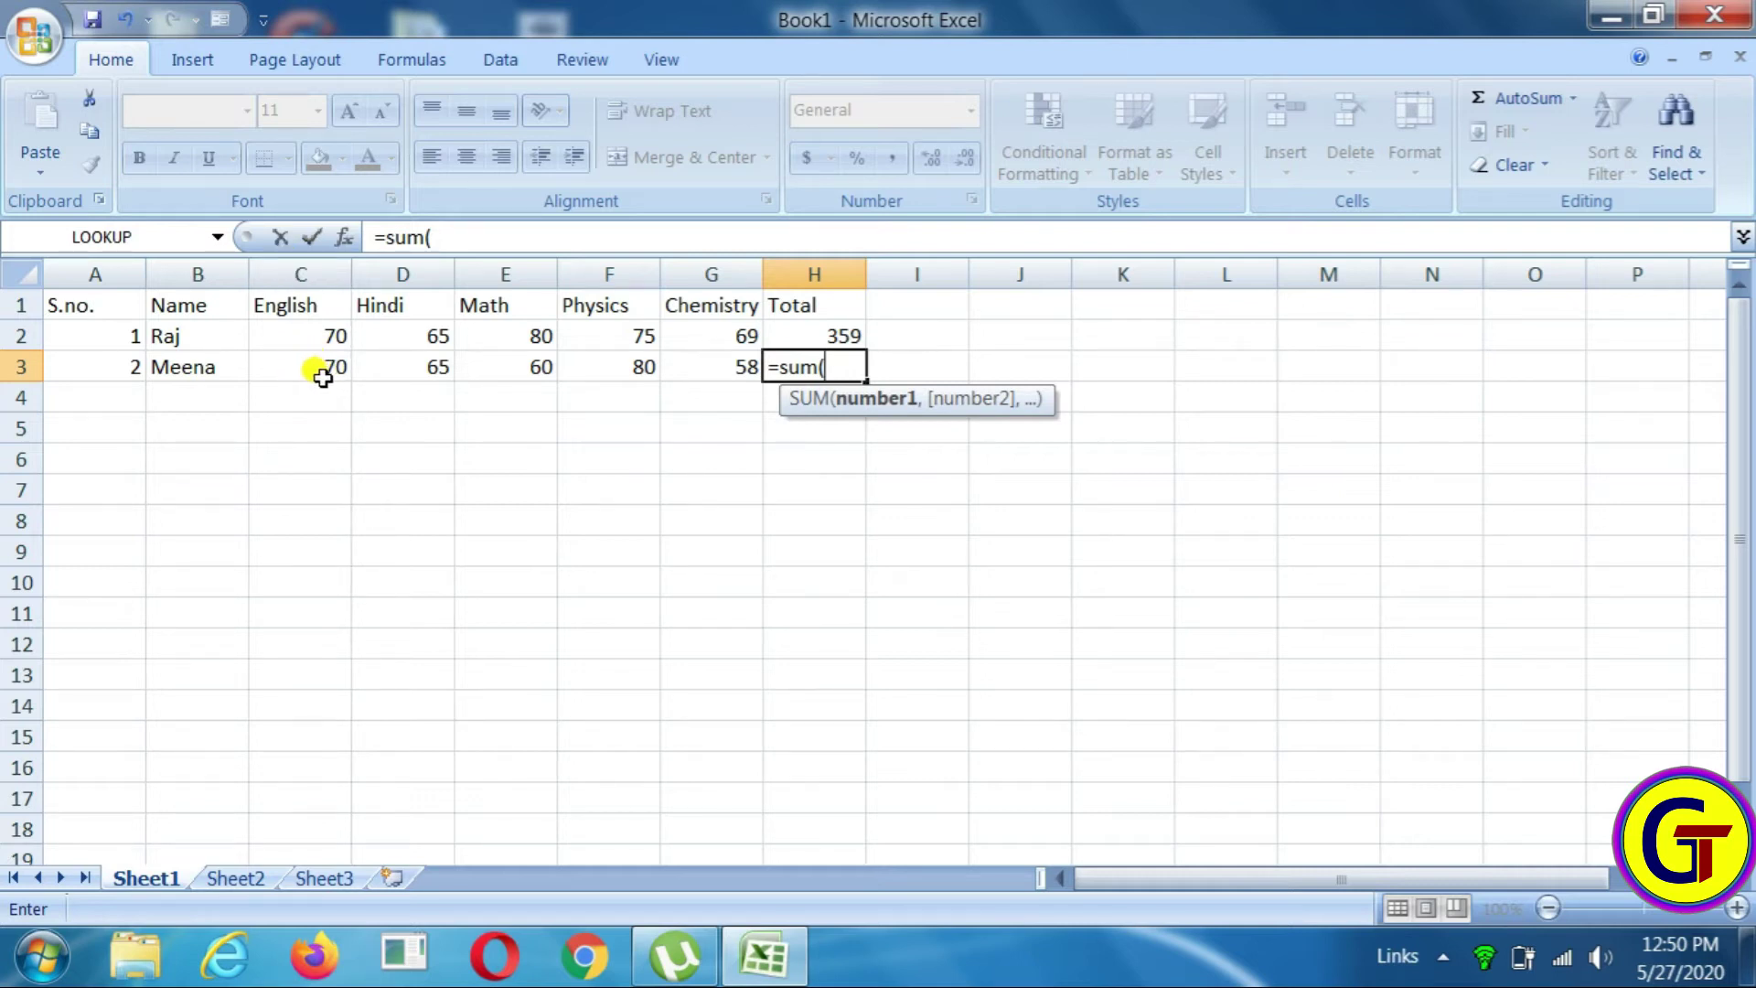
text(c3)
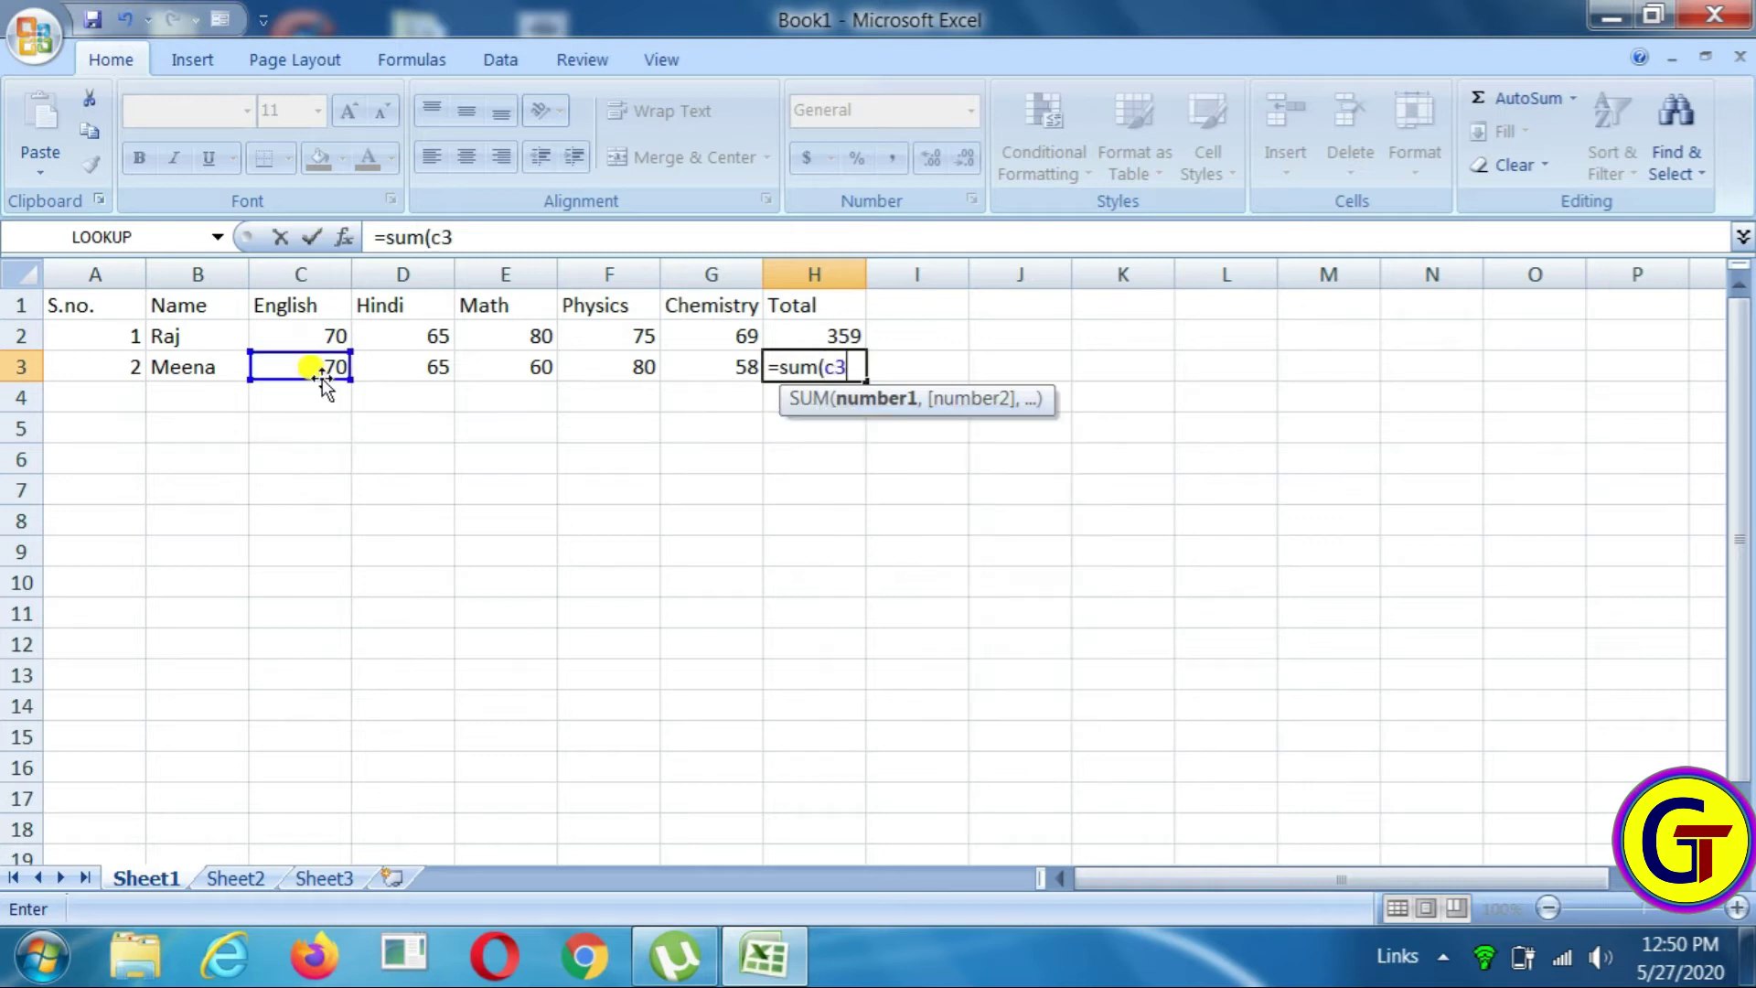
text(:)
text(g3)
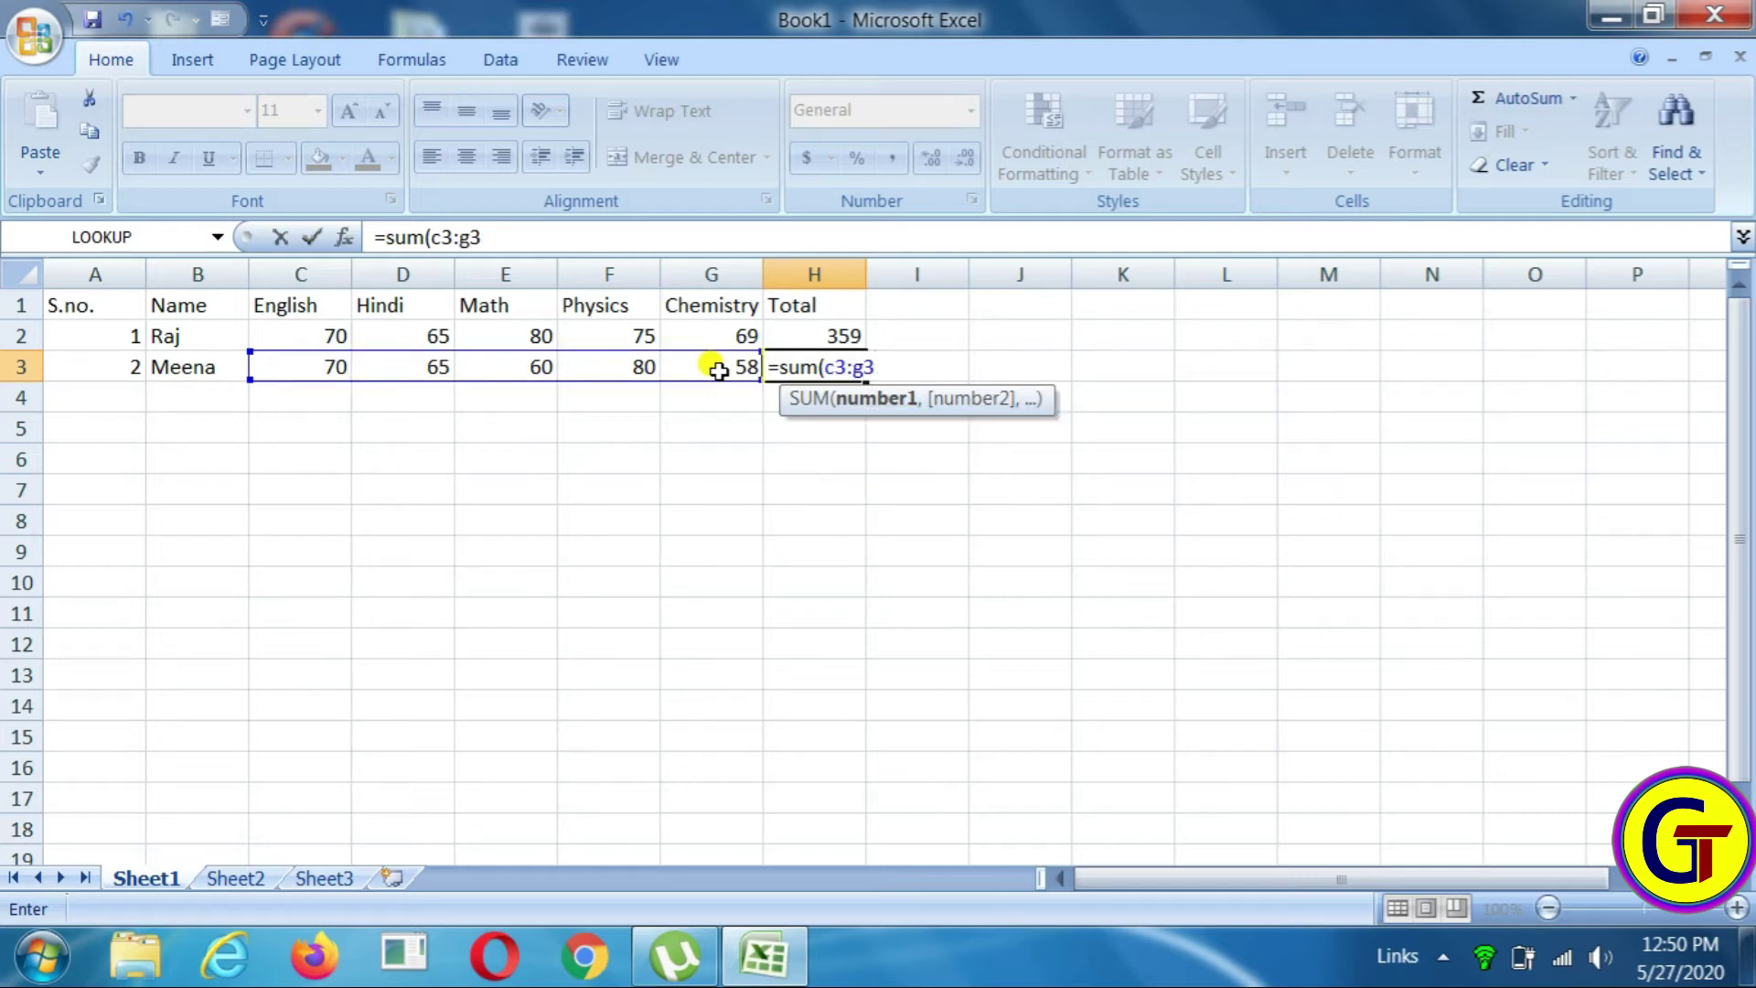
text())
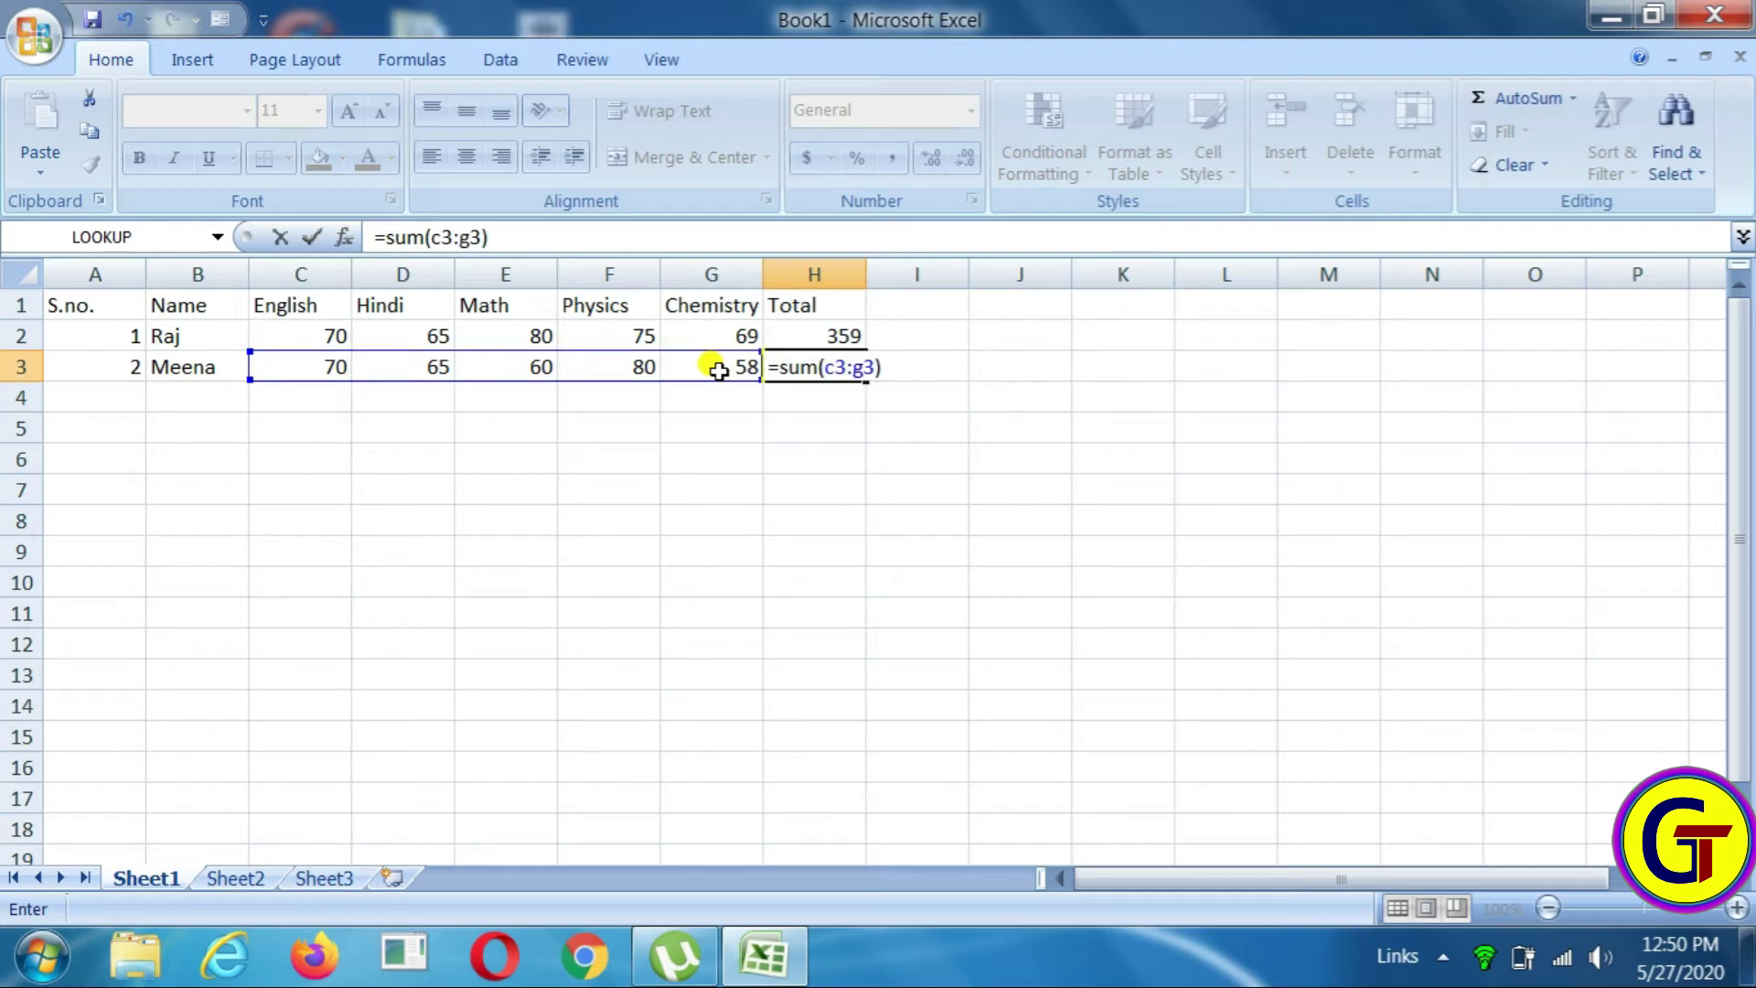
key(Return)
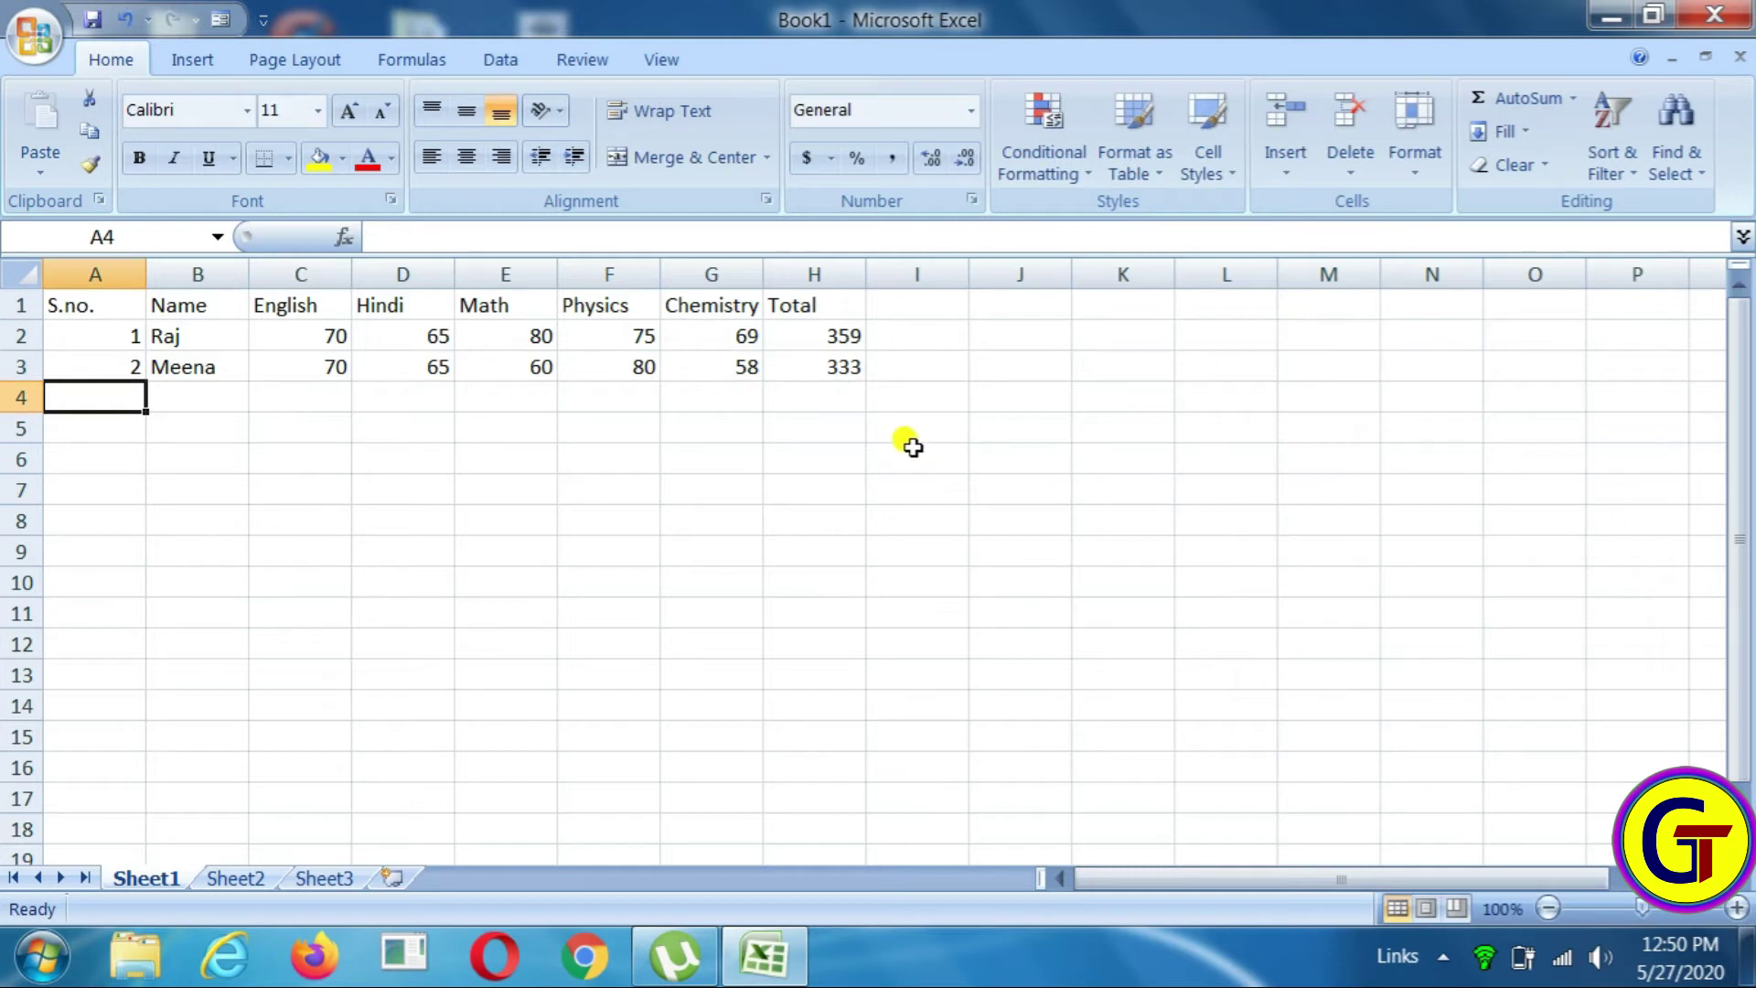
click(904, 314)
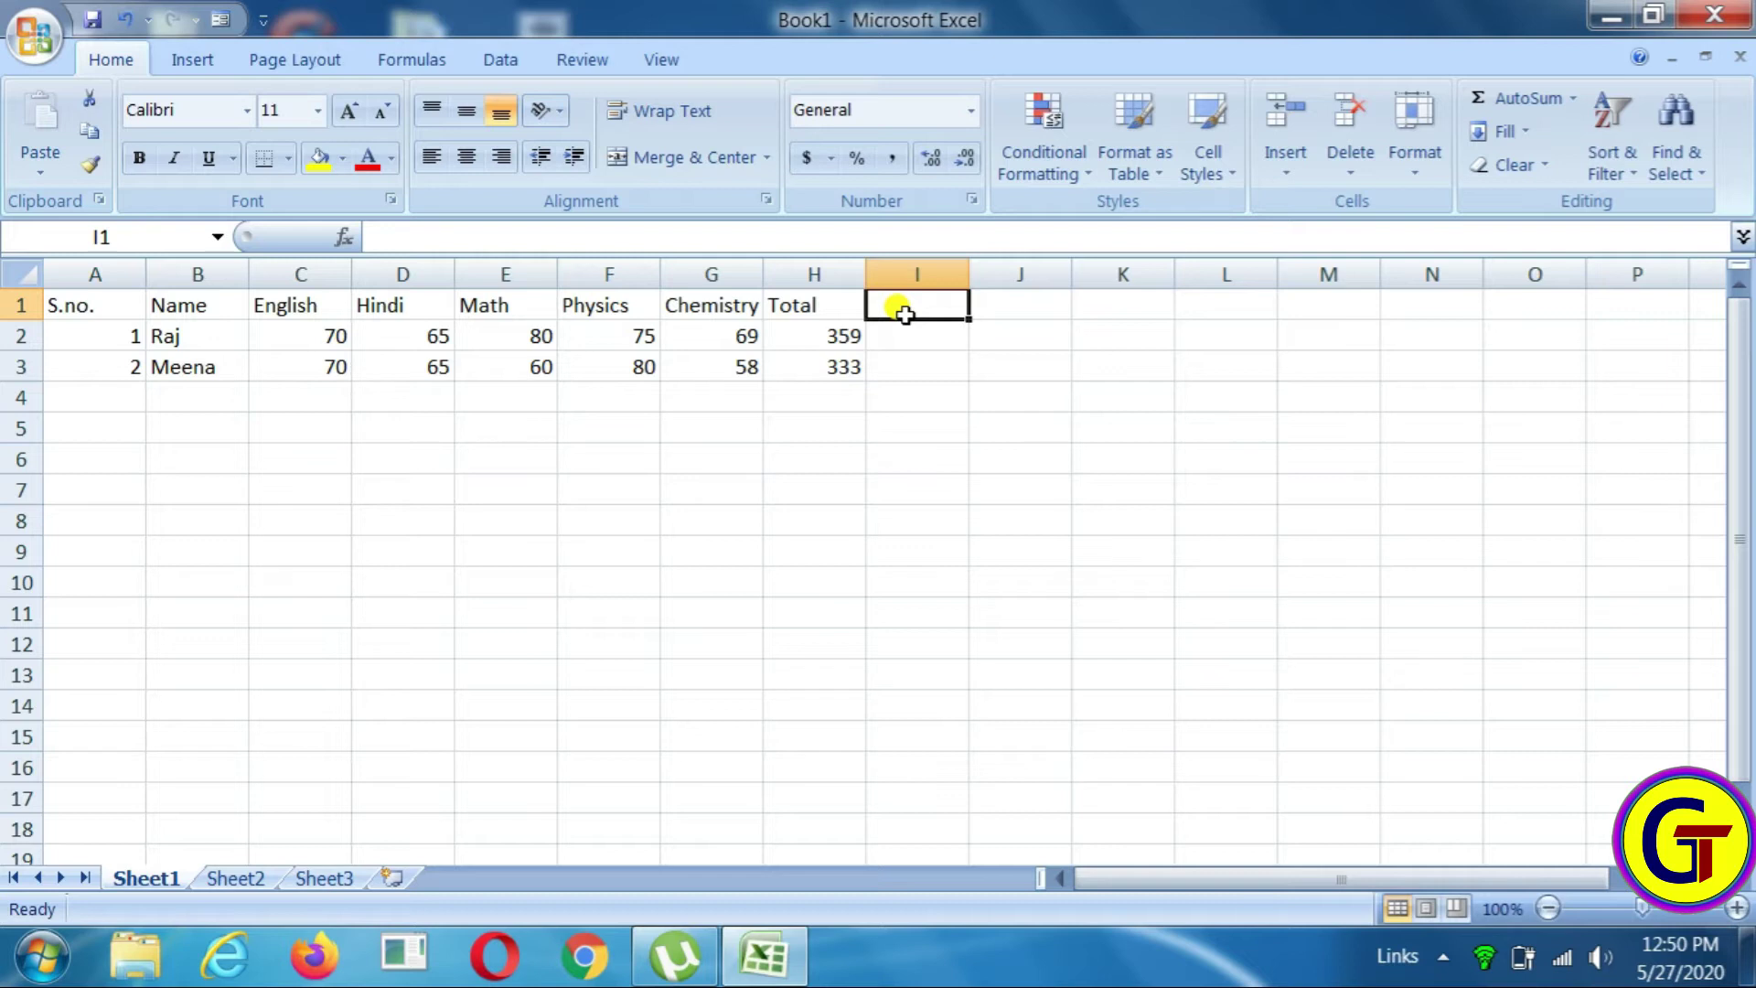
Label I1 as Per% and begin a formula in I2 with "="
text(Per)
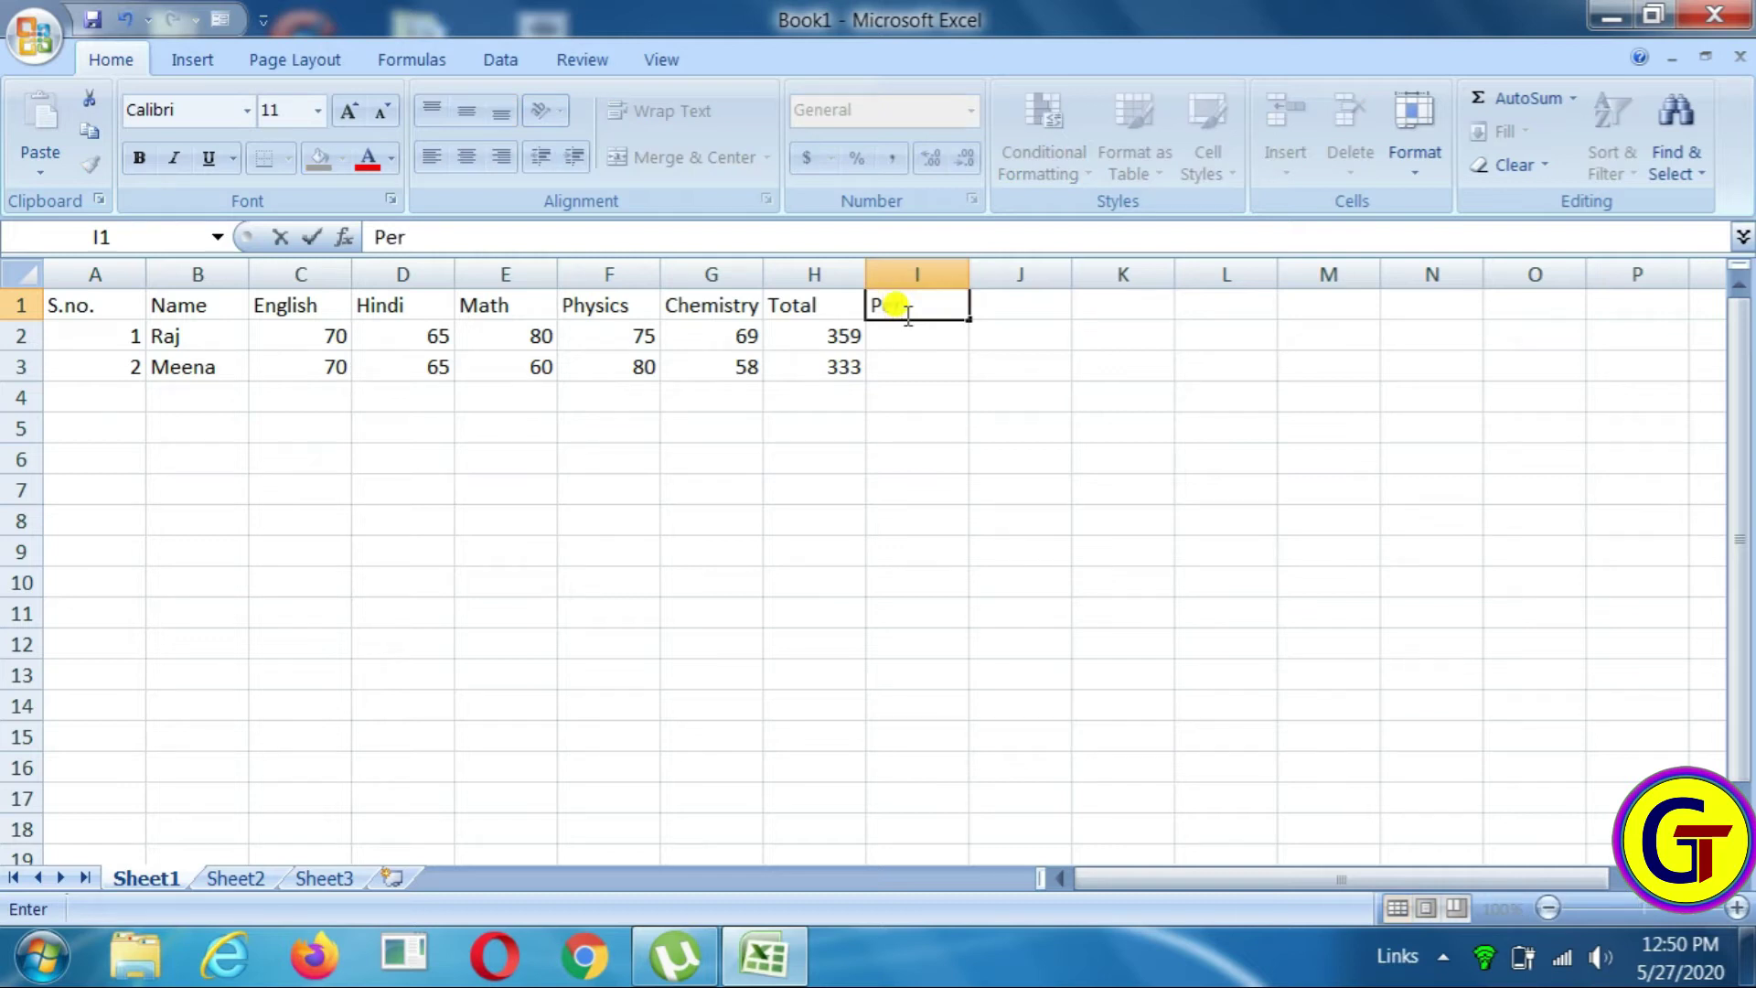
text(%)
key(Return)
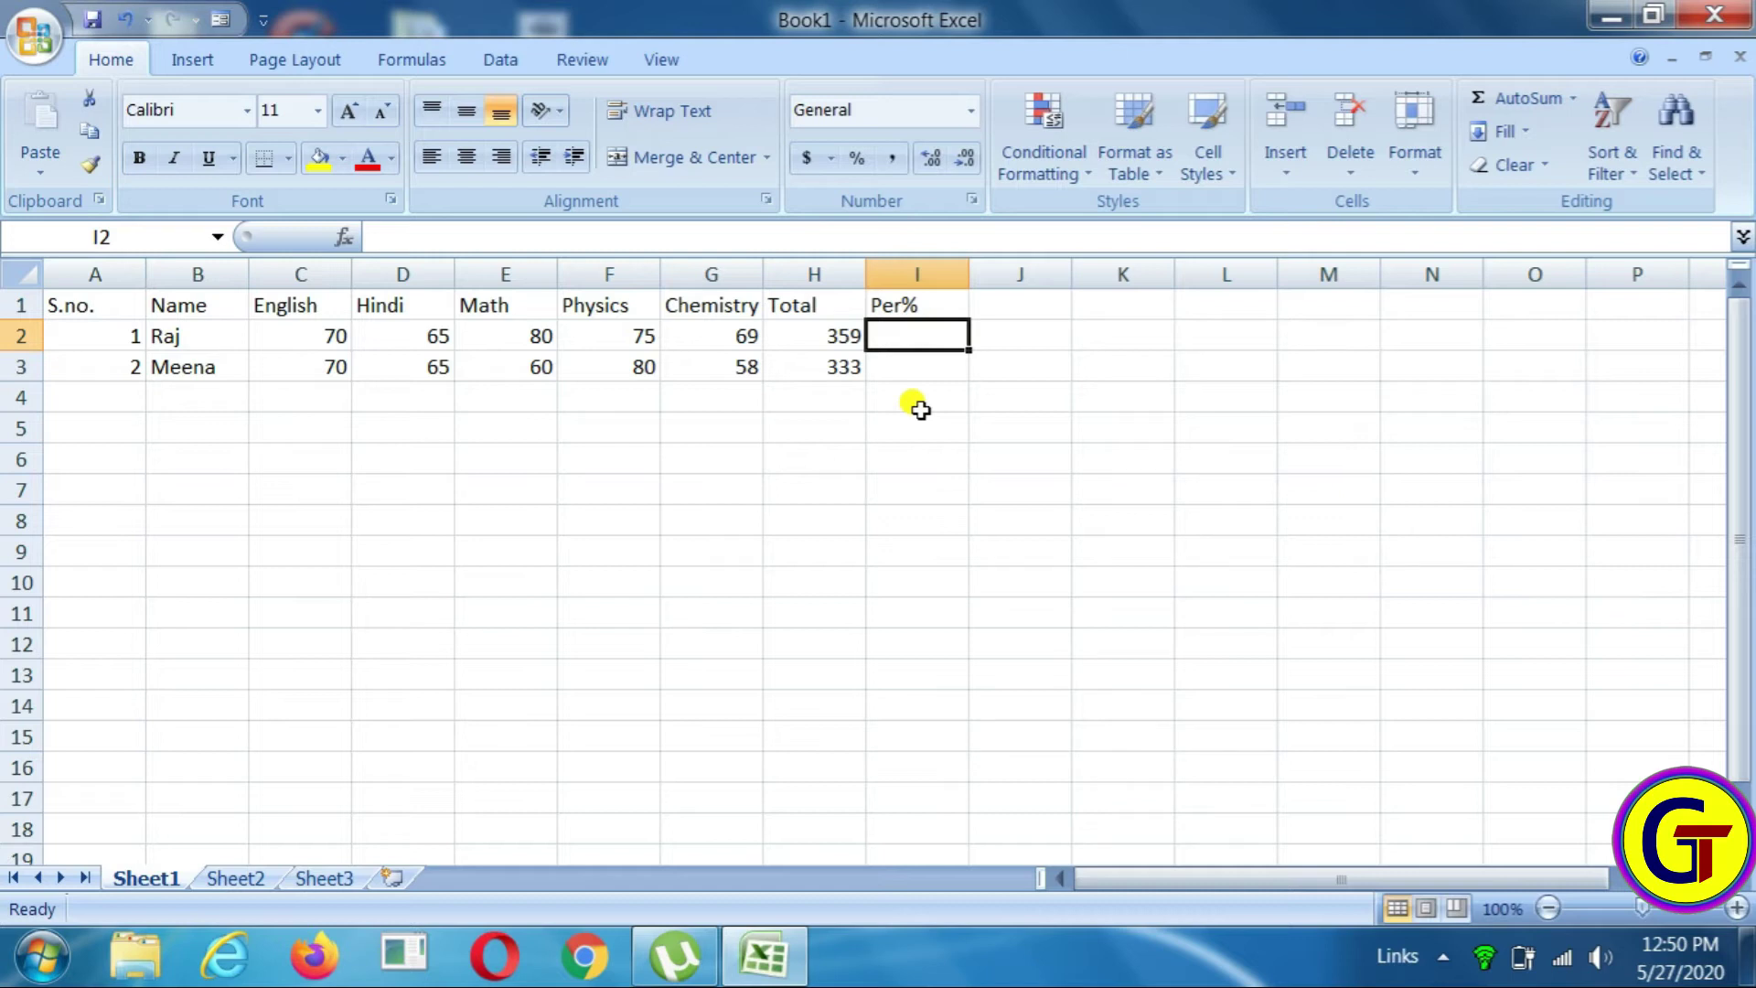
text(=)
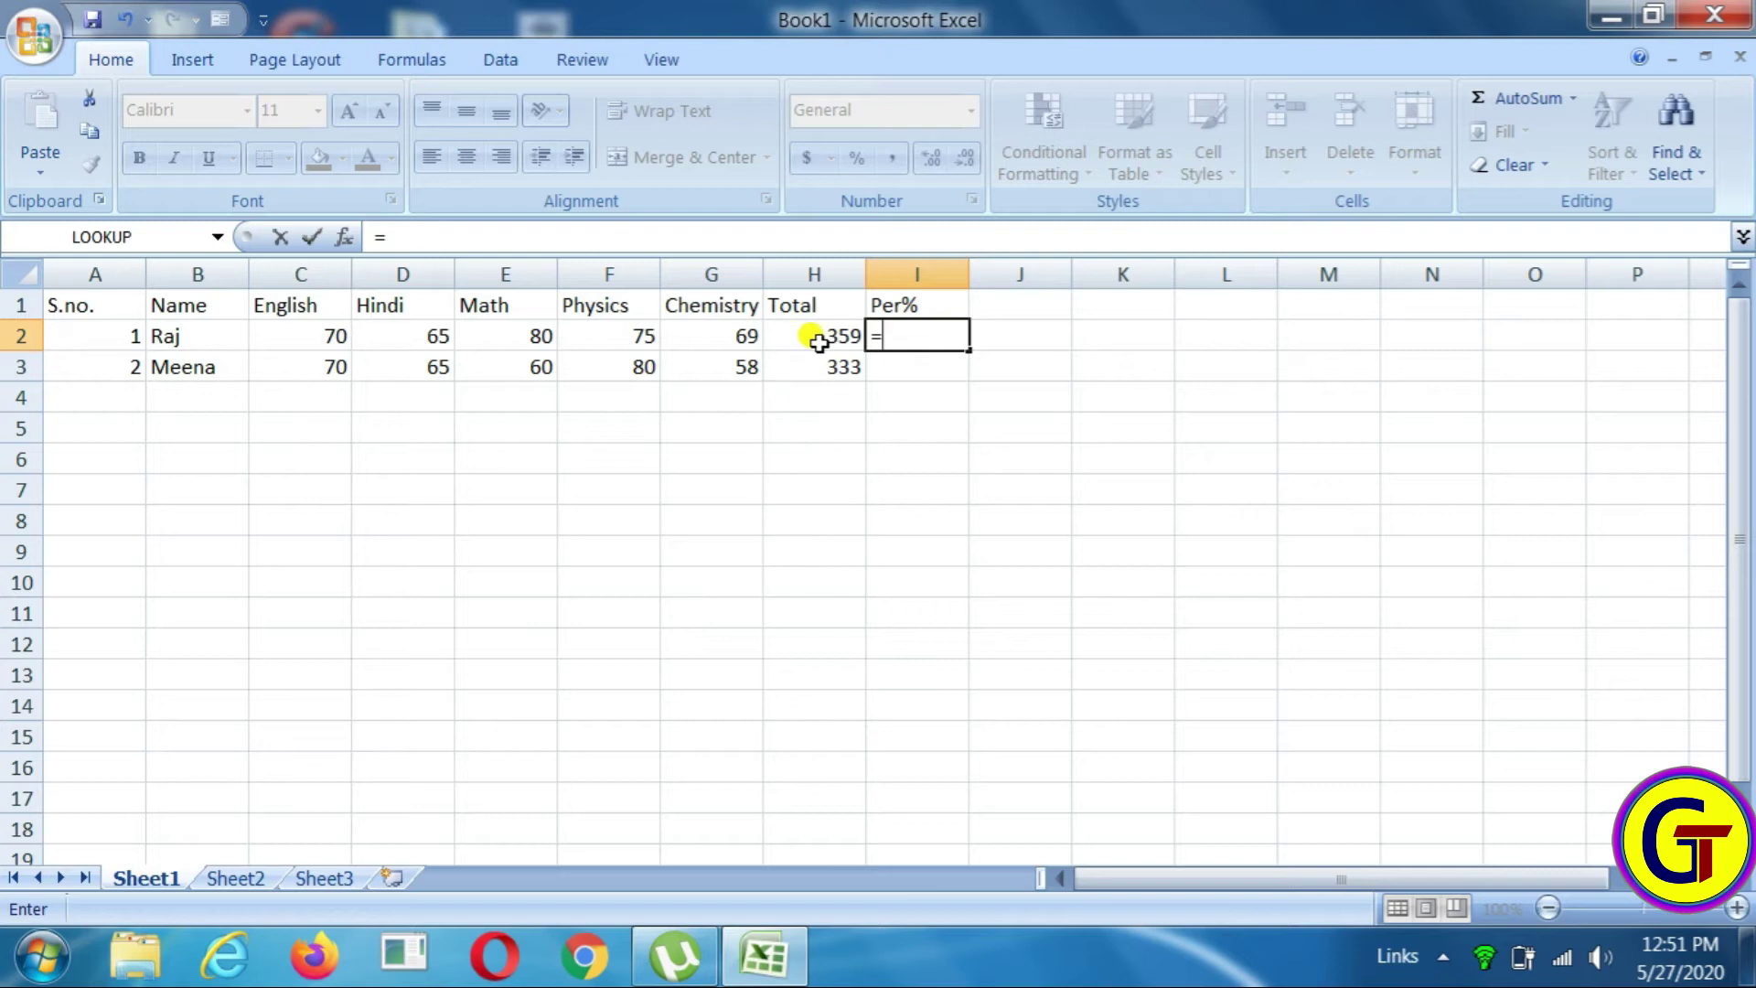
Enter =h2/5 in I2 and fill it down to I3, giving 71.8 and 66.6
text(h2)
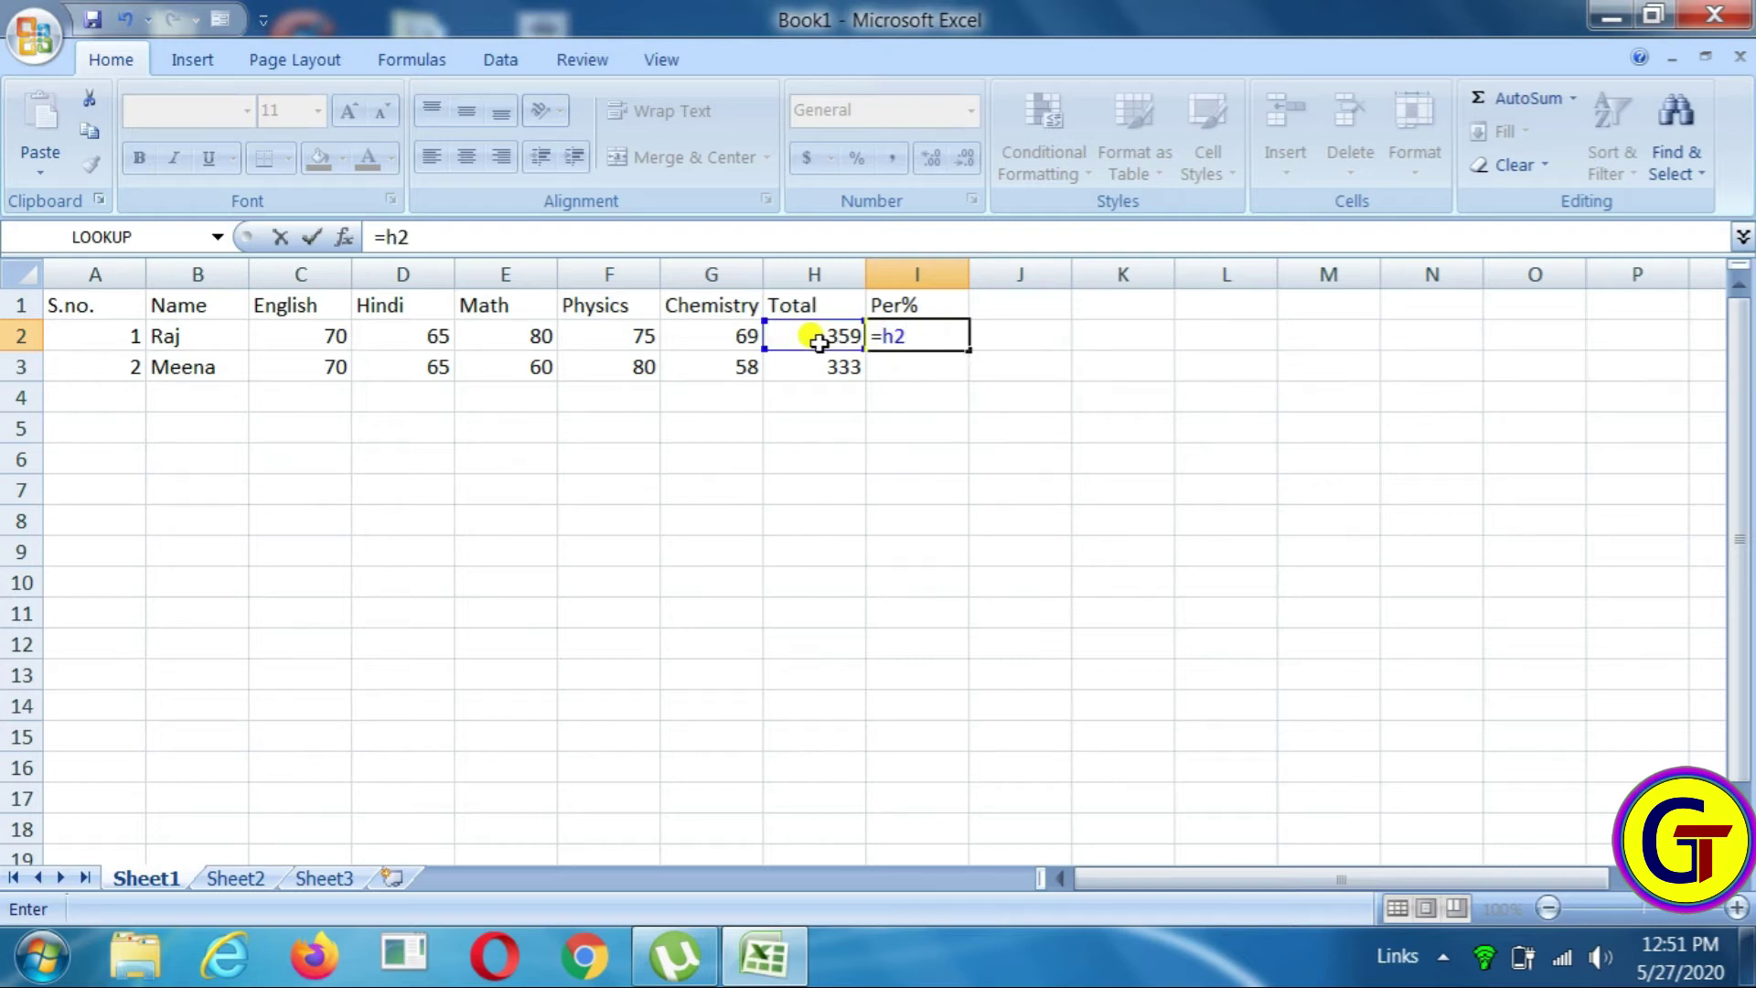
text(/)
text(5)
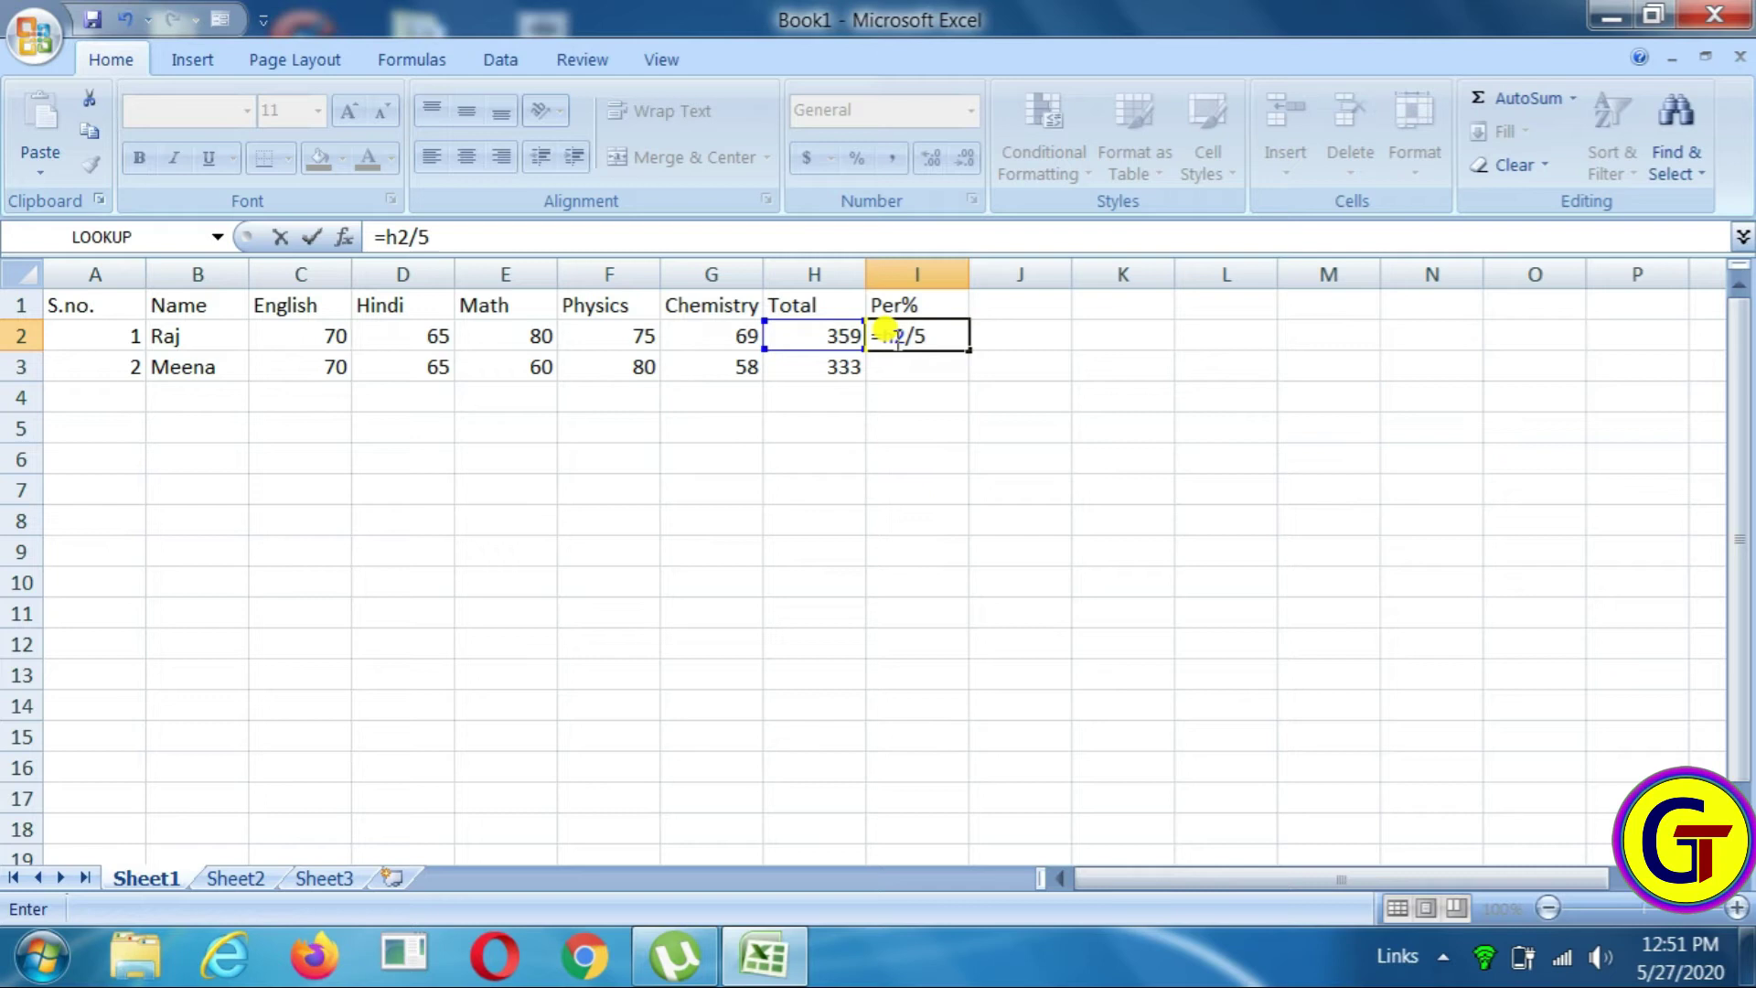
key(Return)
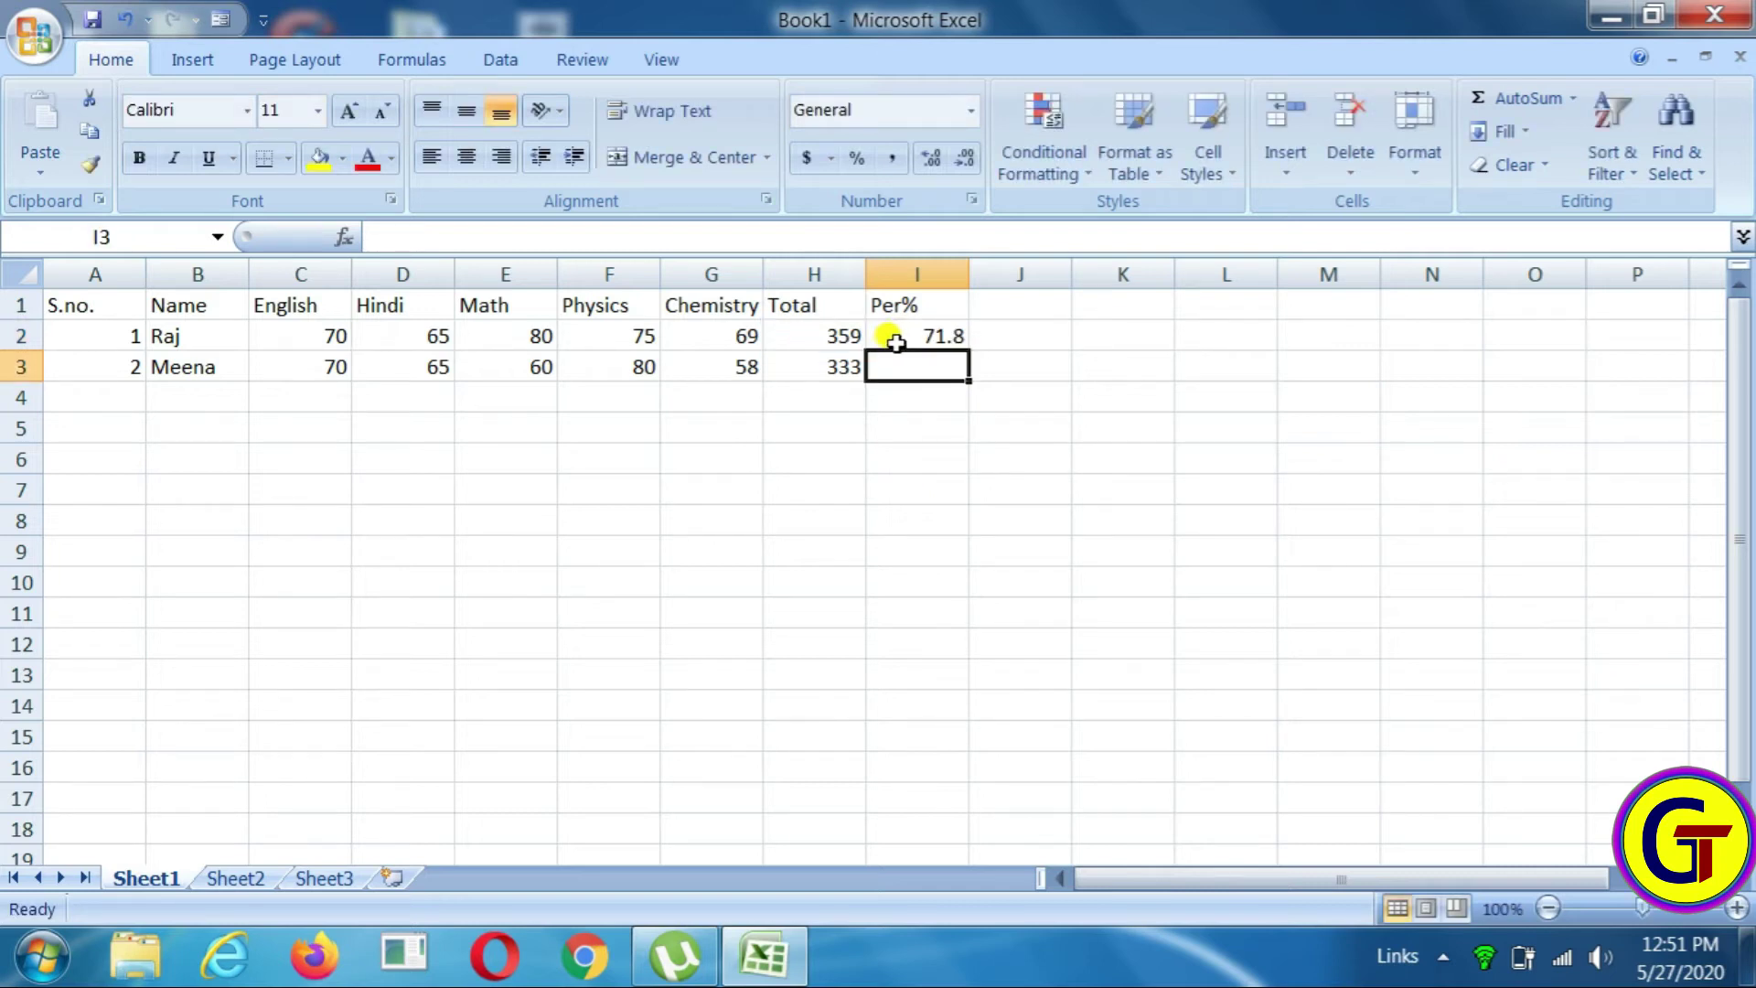
click(928, 336)
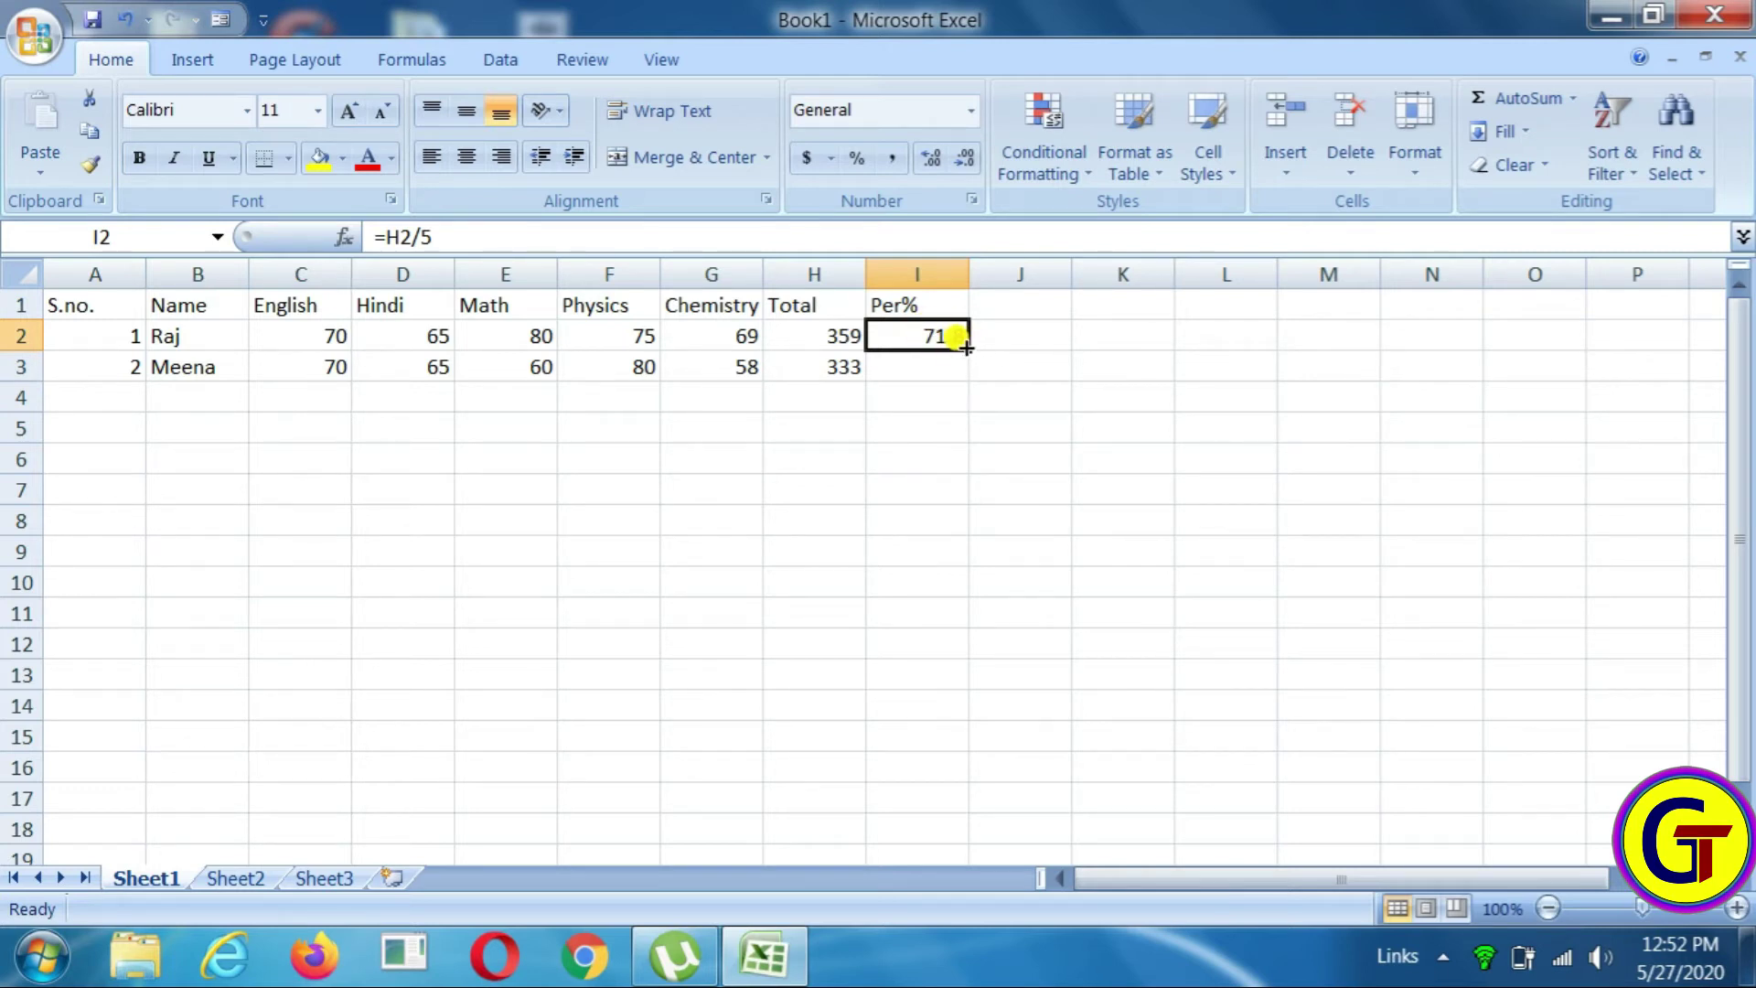
drag(971, 350, 968, 375)
click(995, 302)
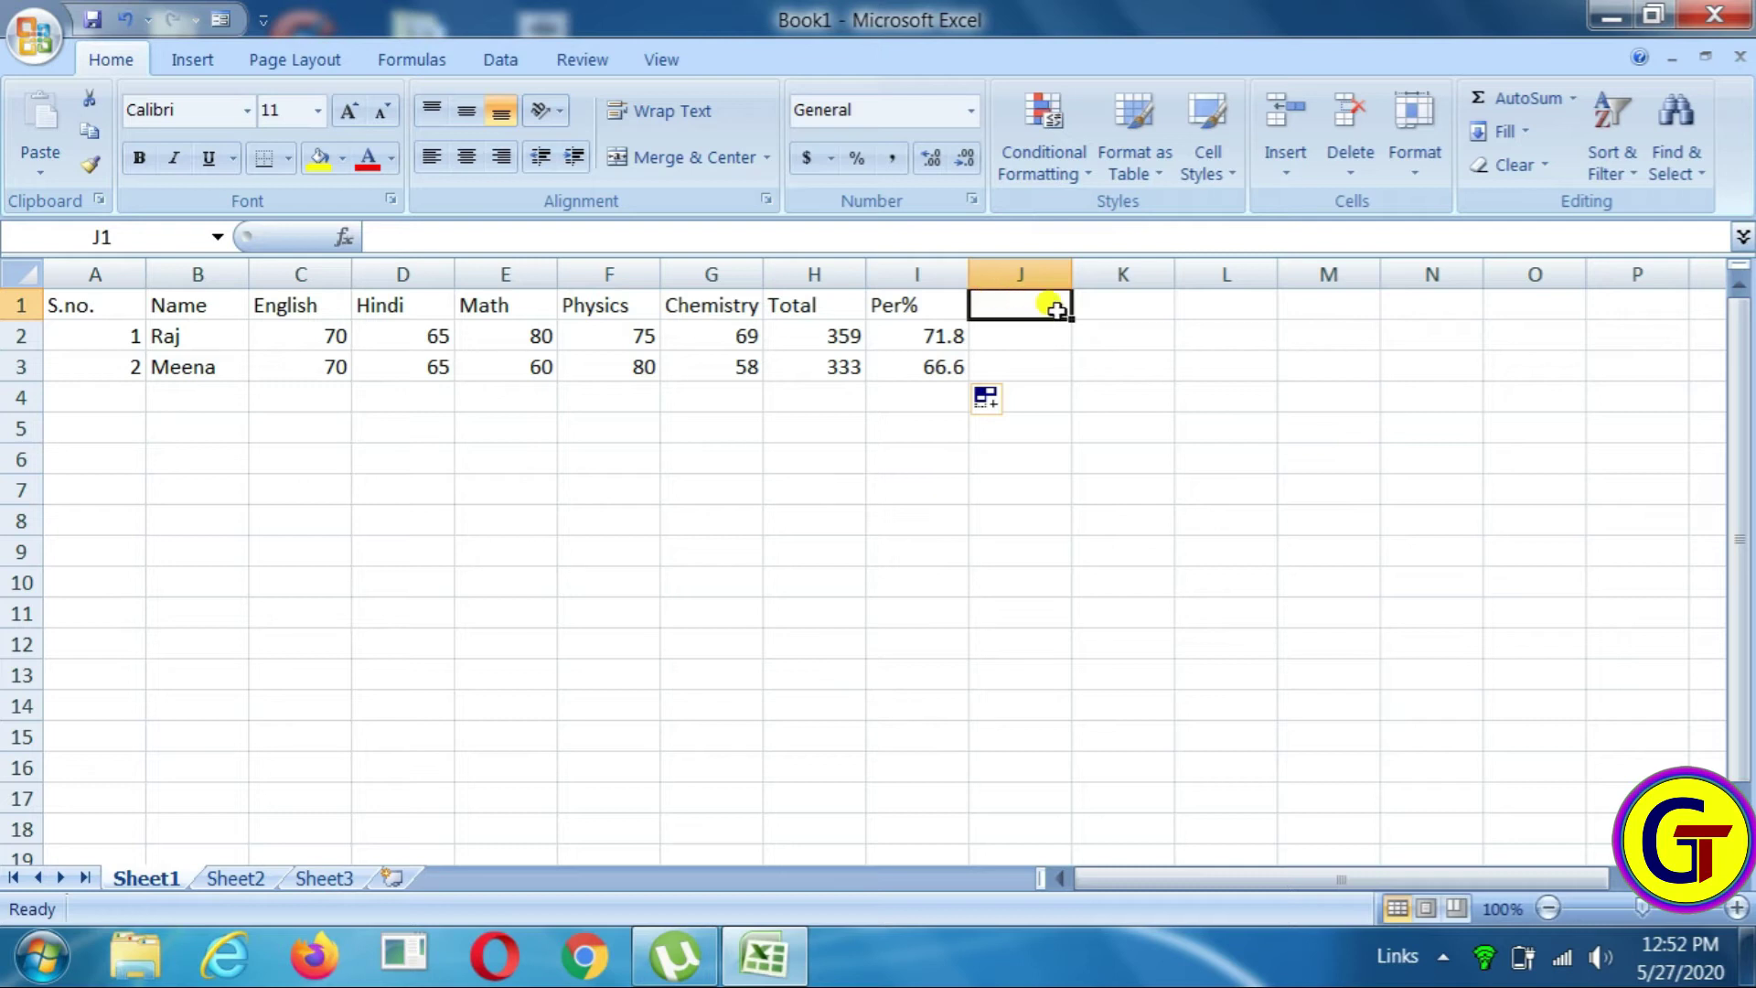
Label J1 as Division and start an =if( formula in J2
text(D)
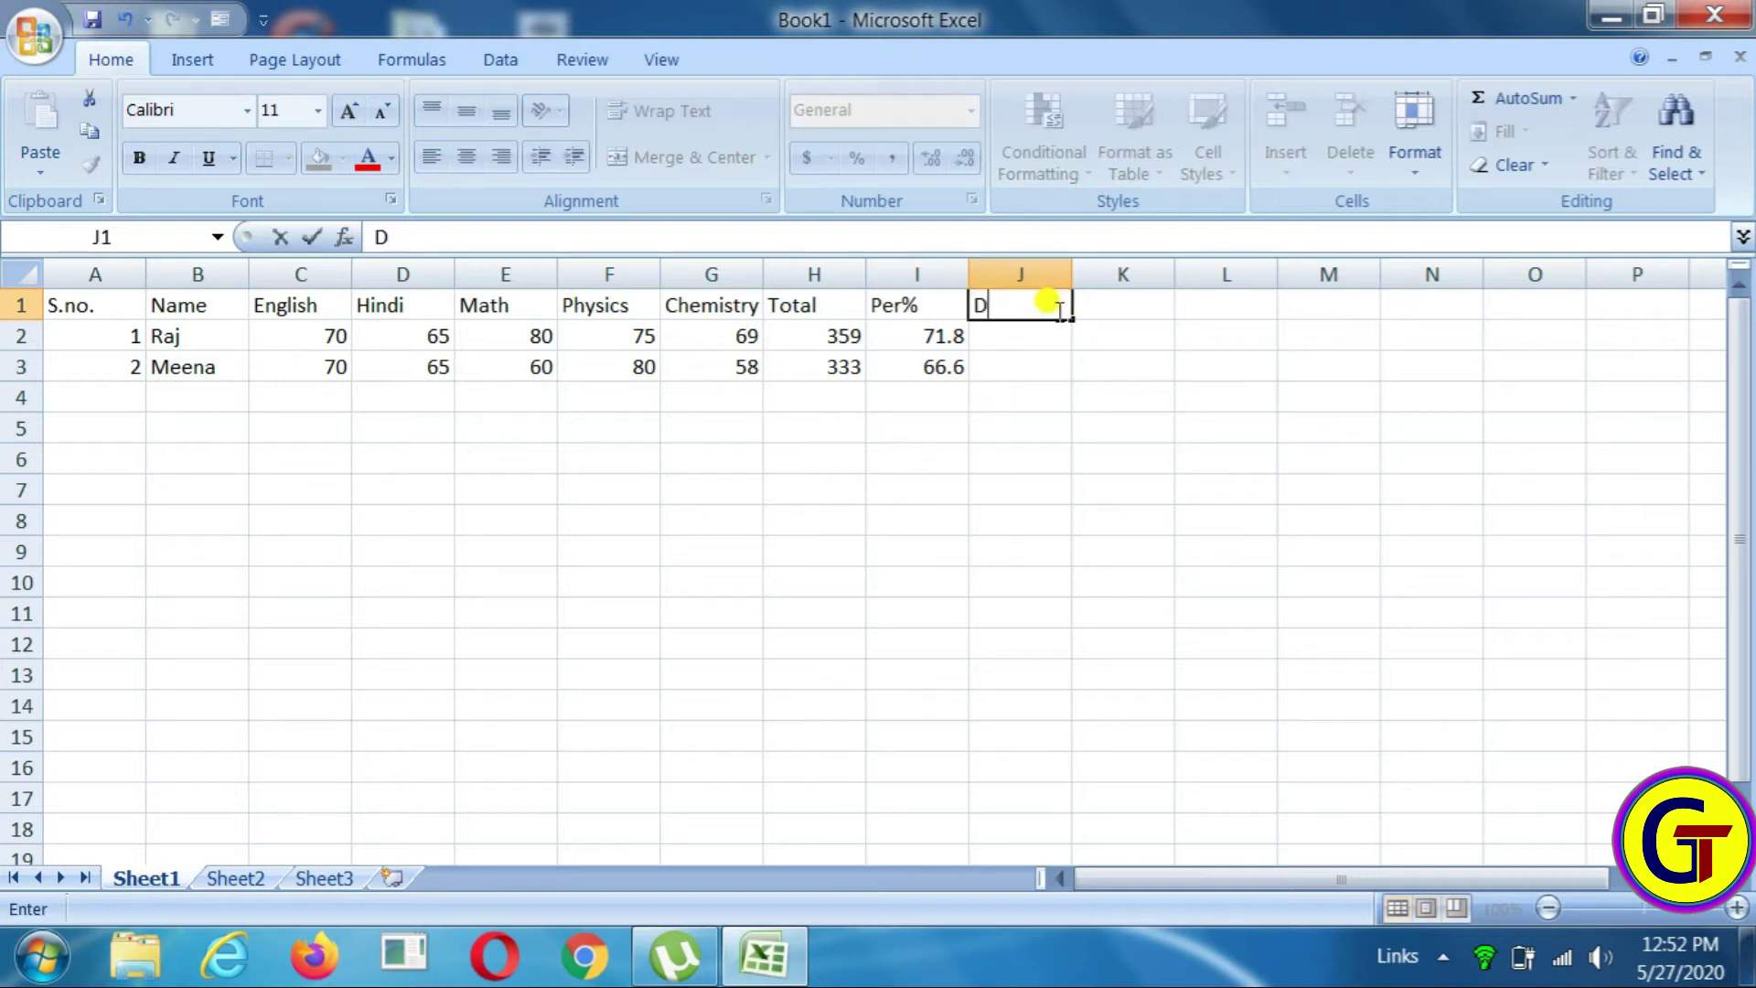
text(ivision)
key(Return)
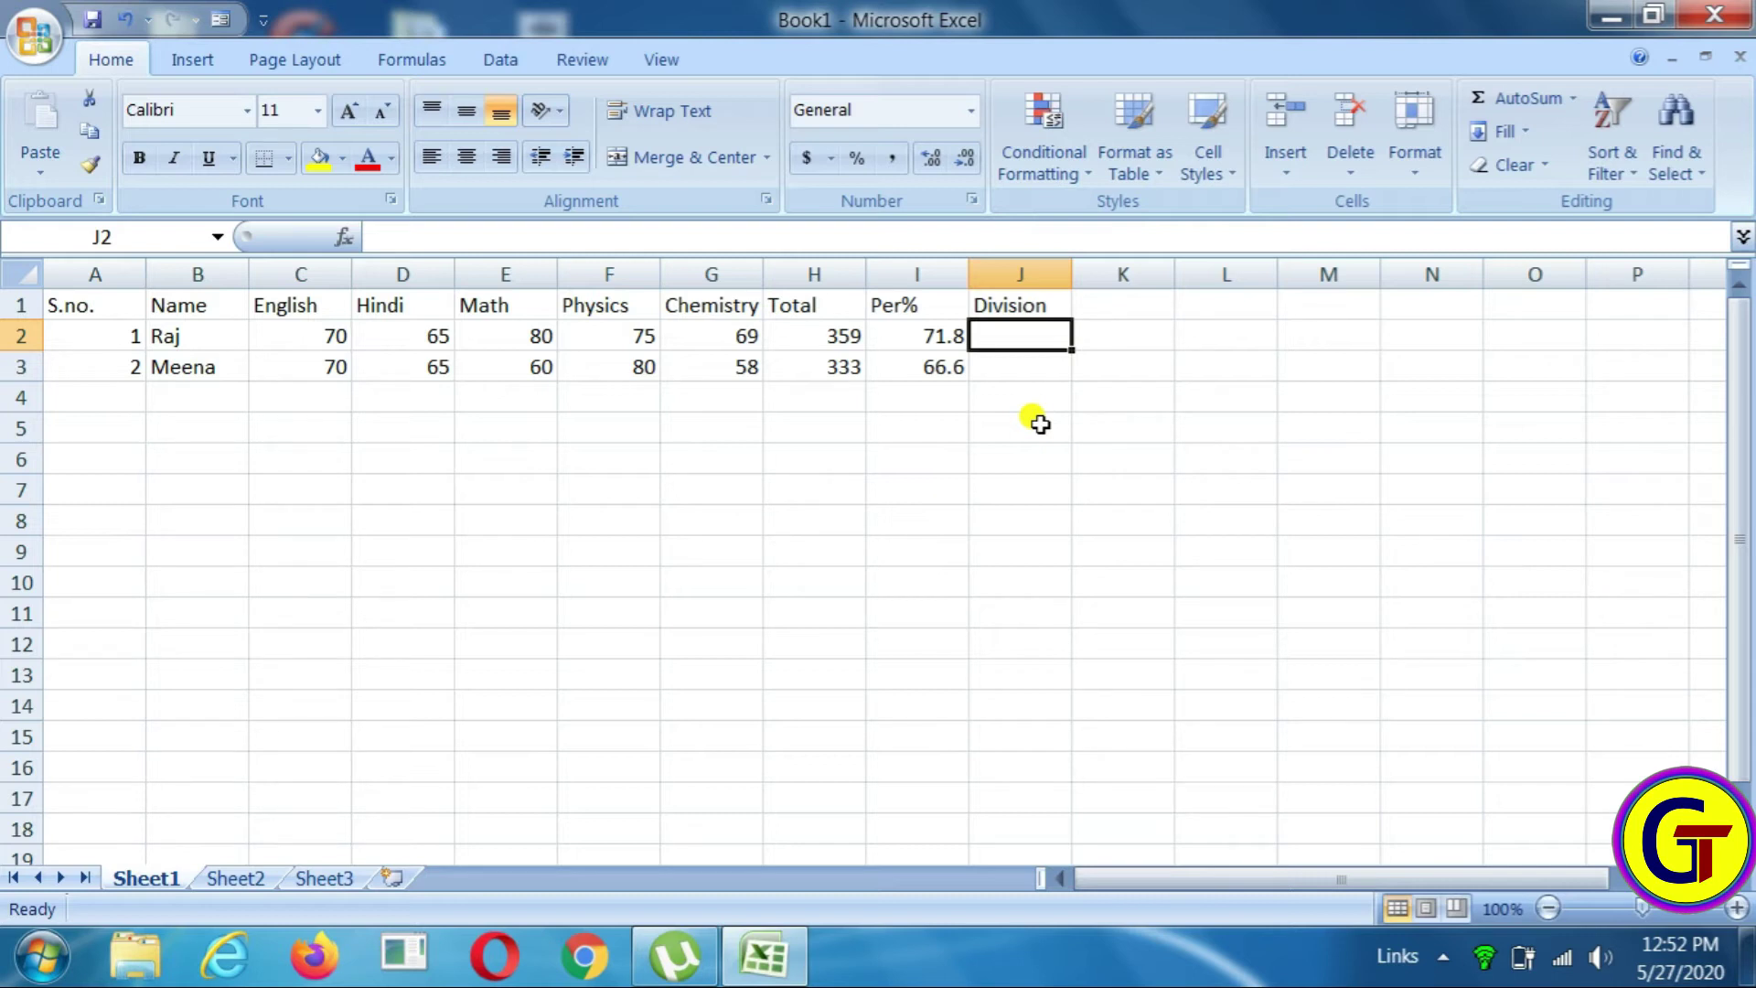
text(=if)
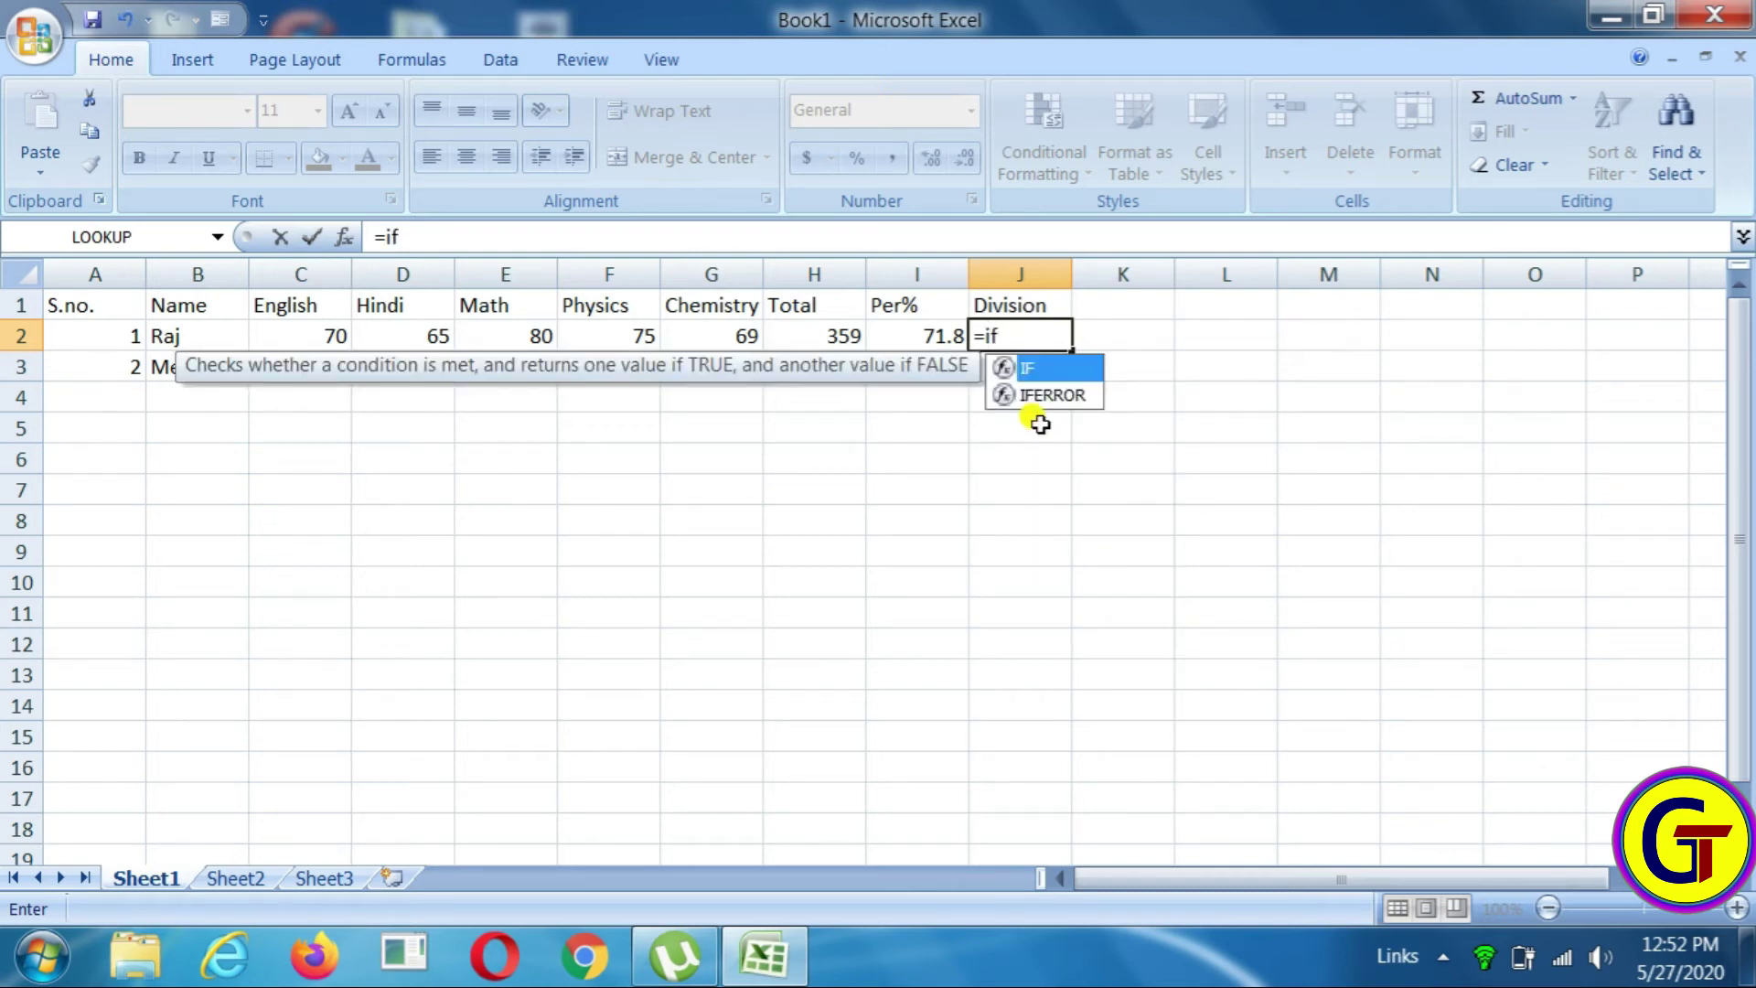
text(()
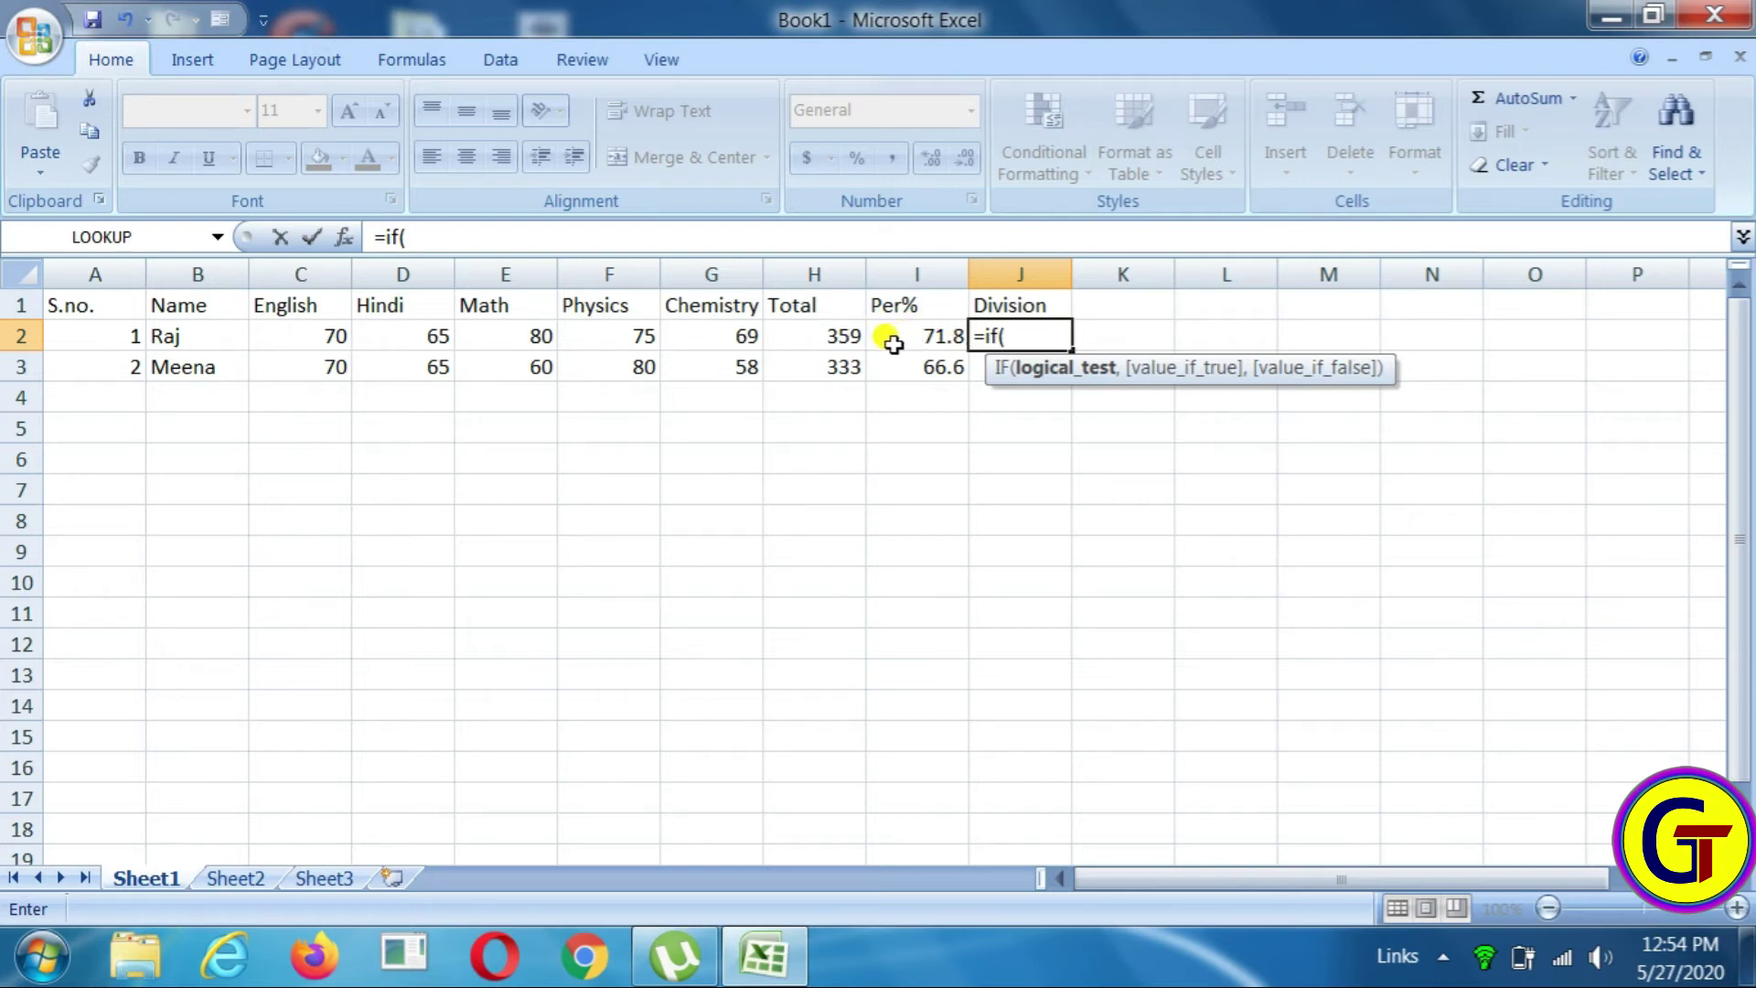
Type nested IF conditions on I2: 60+ First, 45+ Second, 33+ Third
text(i2)
text(>)
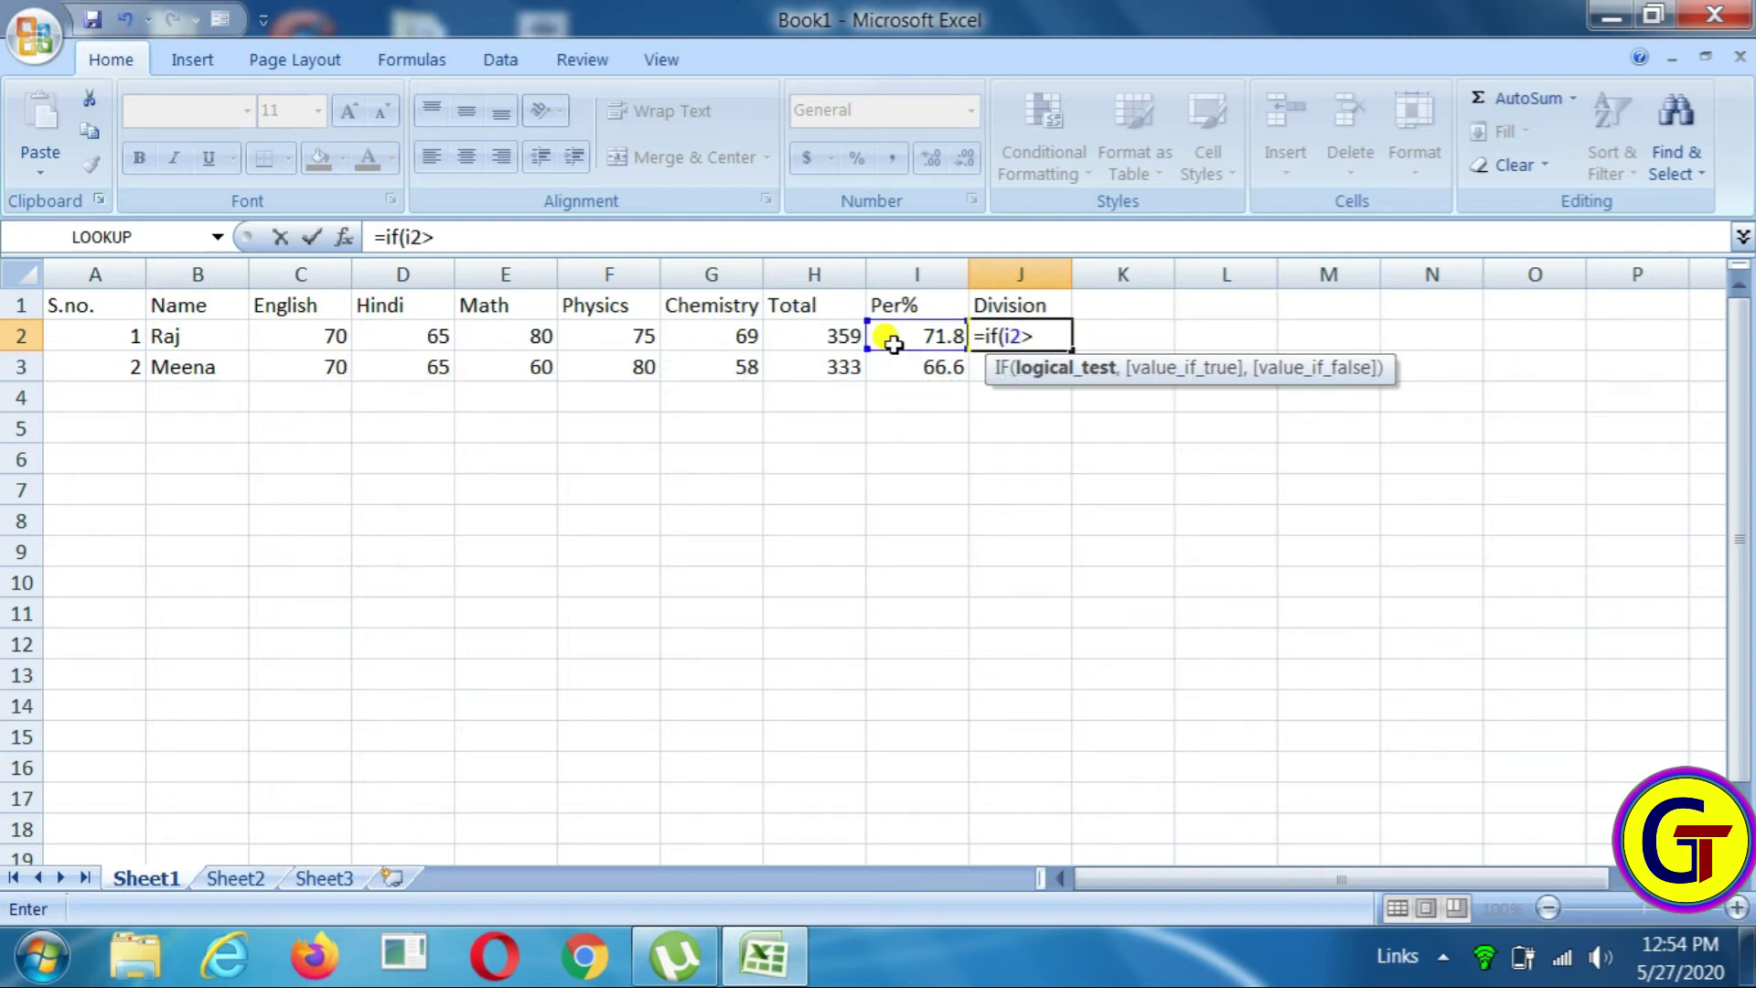
text(=60)
text(,)
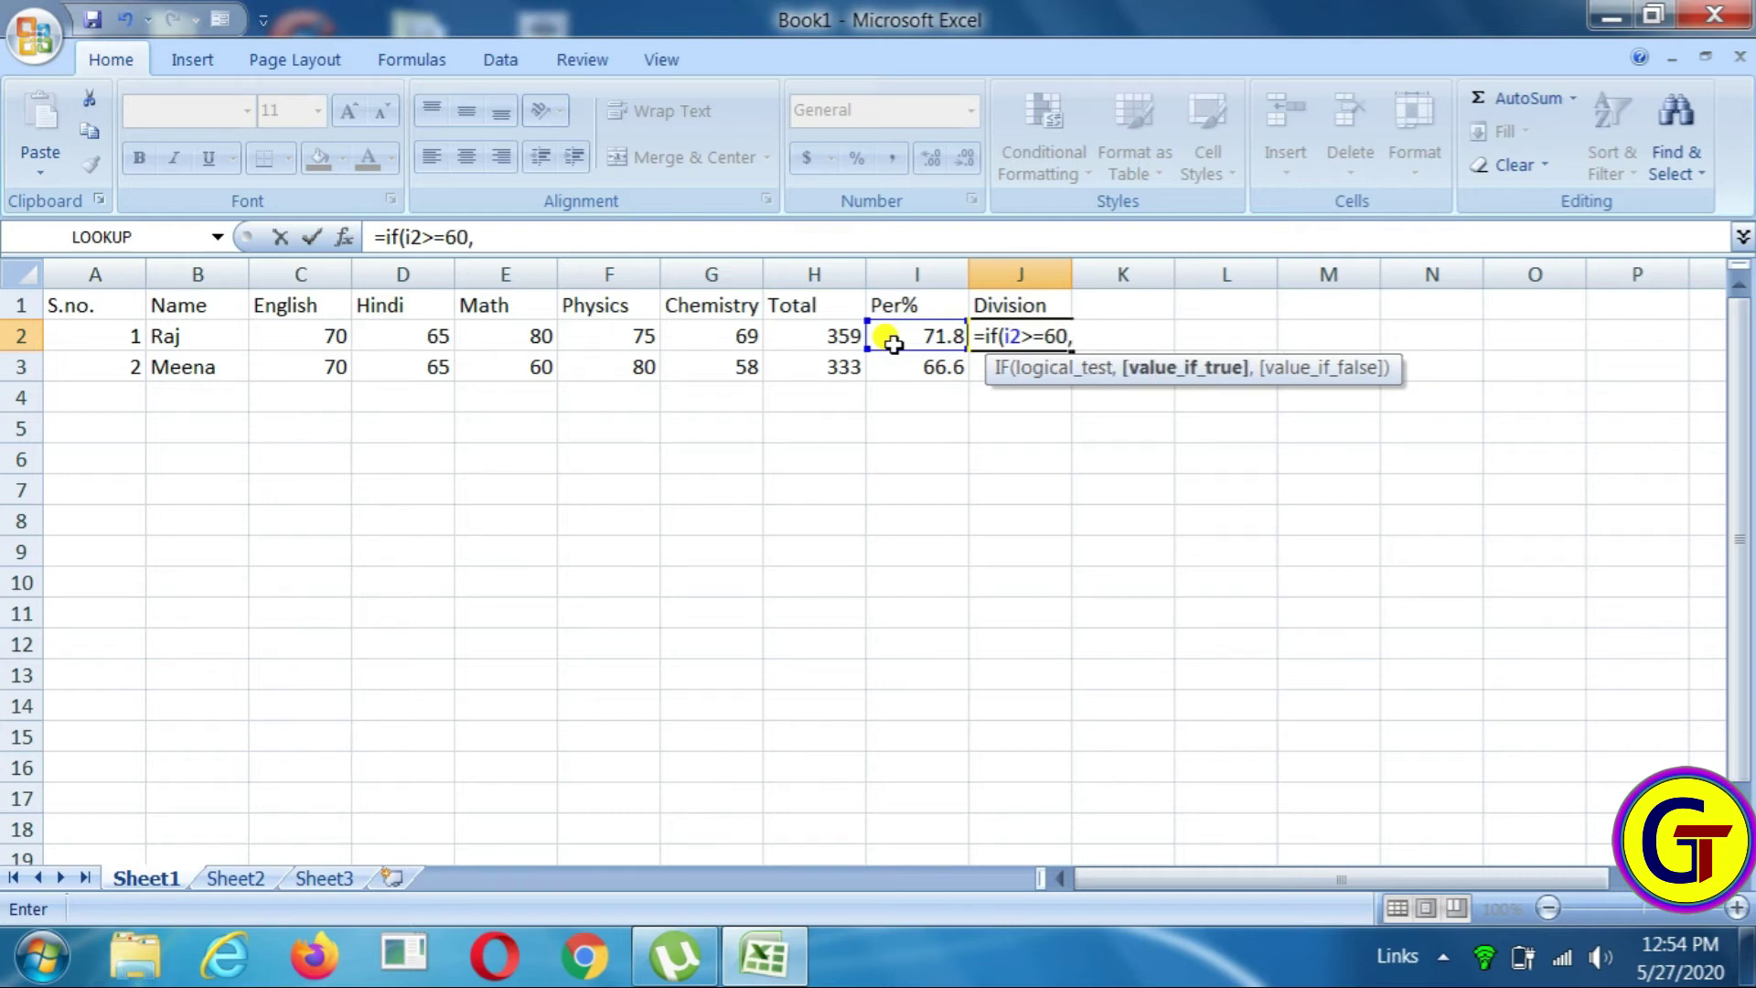
text(")
text(First",)
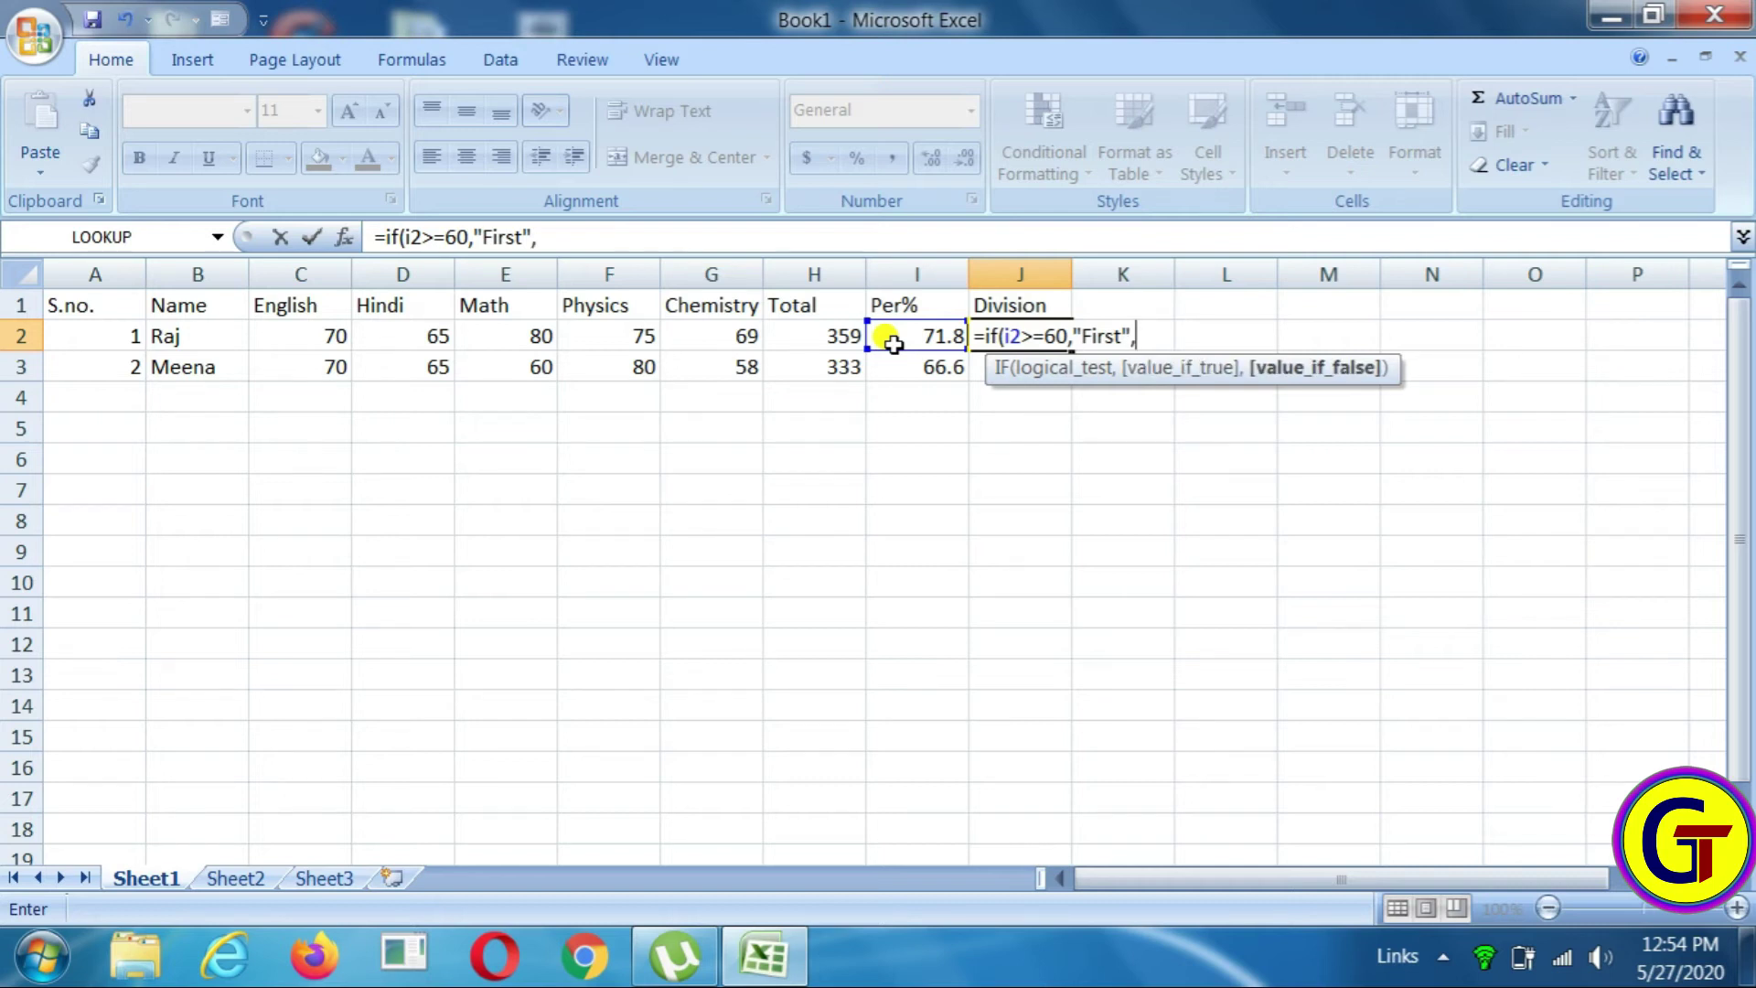
text(i)
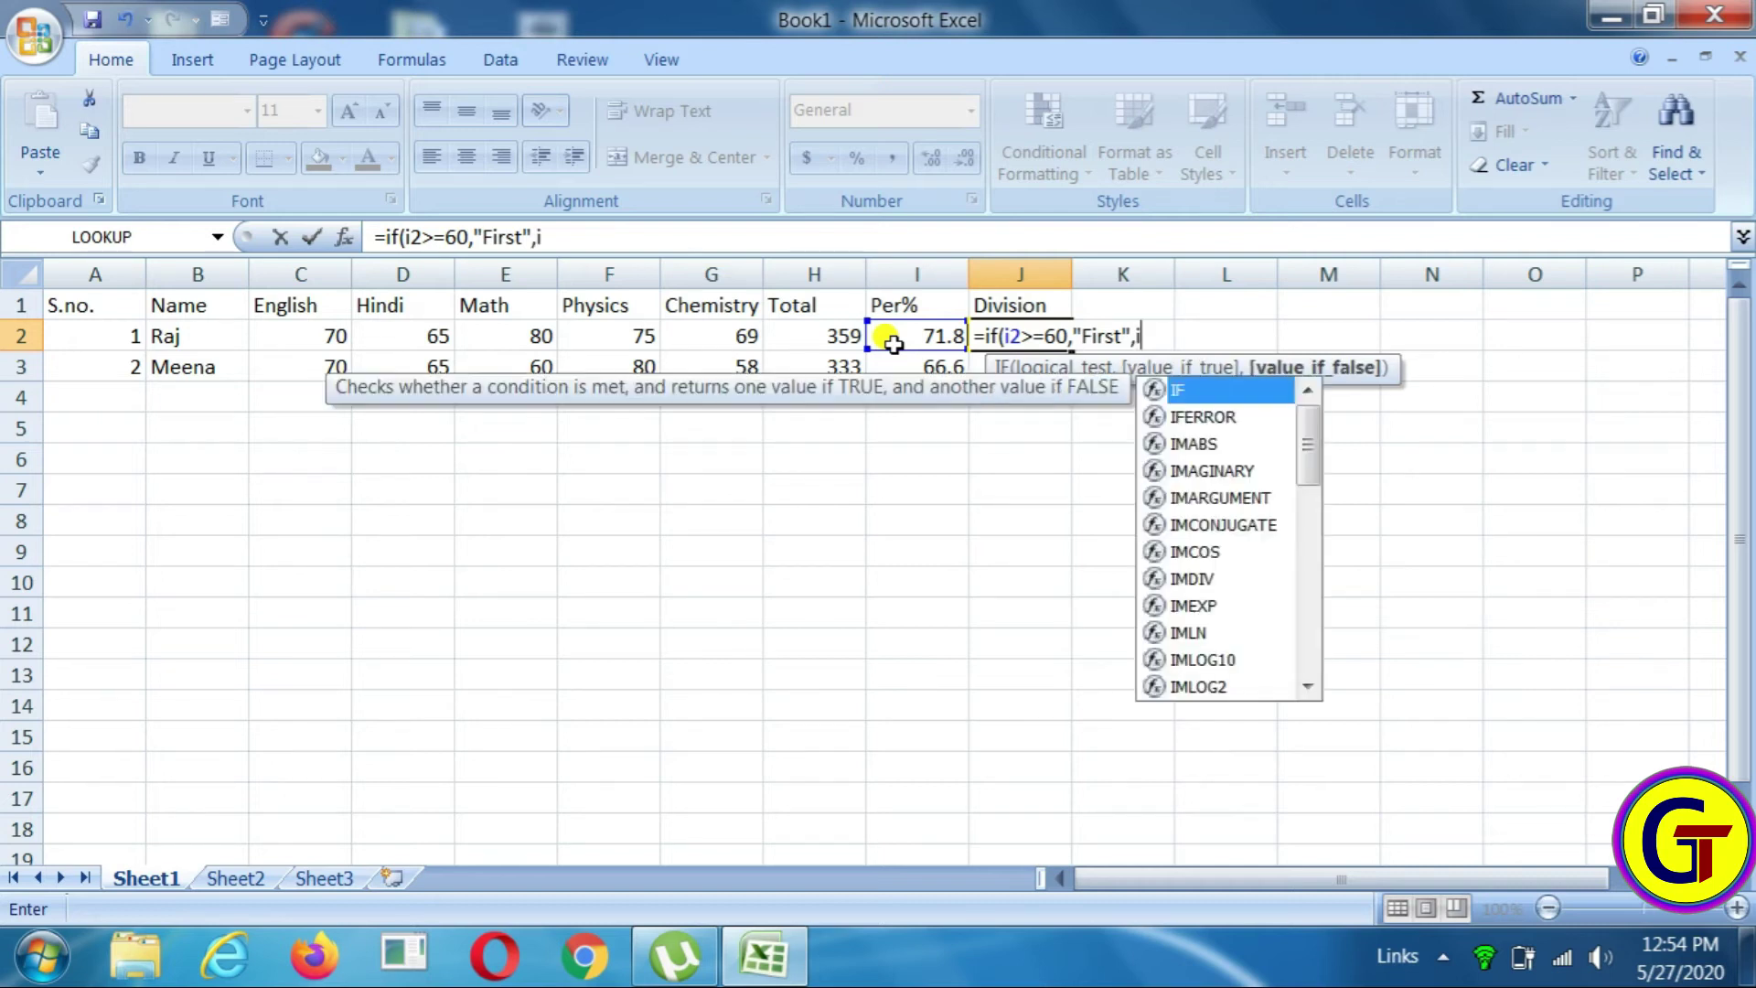
text(f)
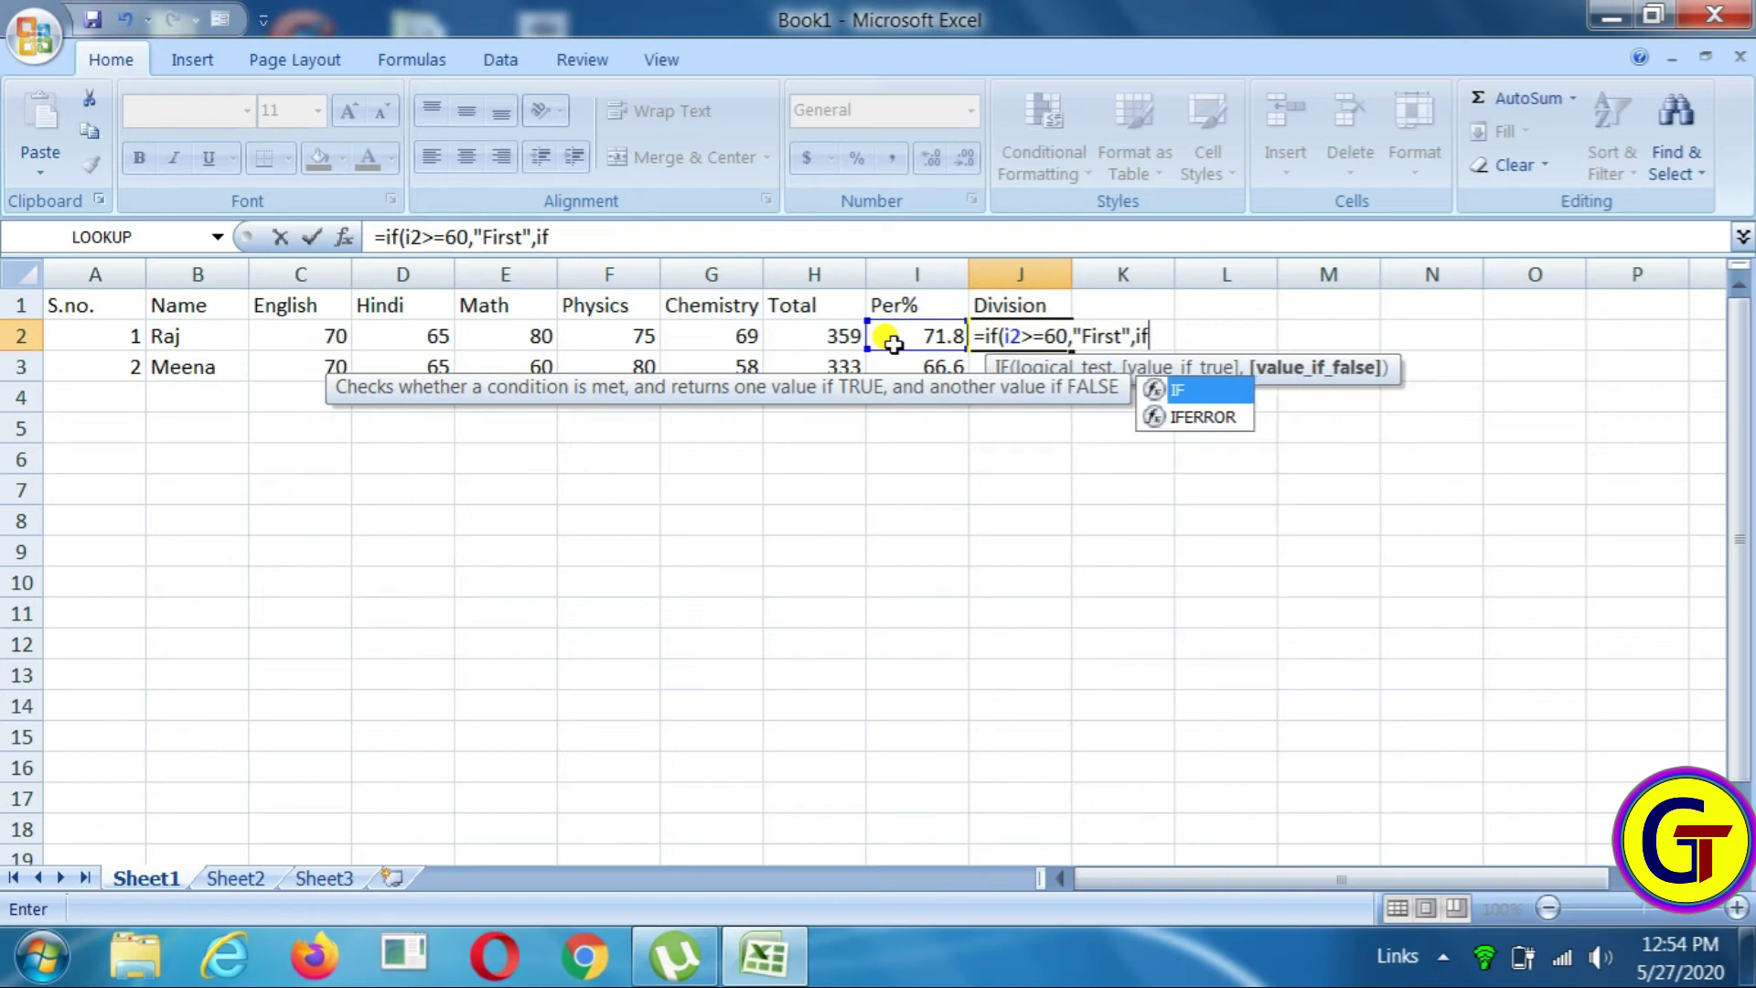
text((i2>)
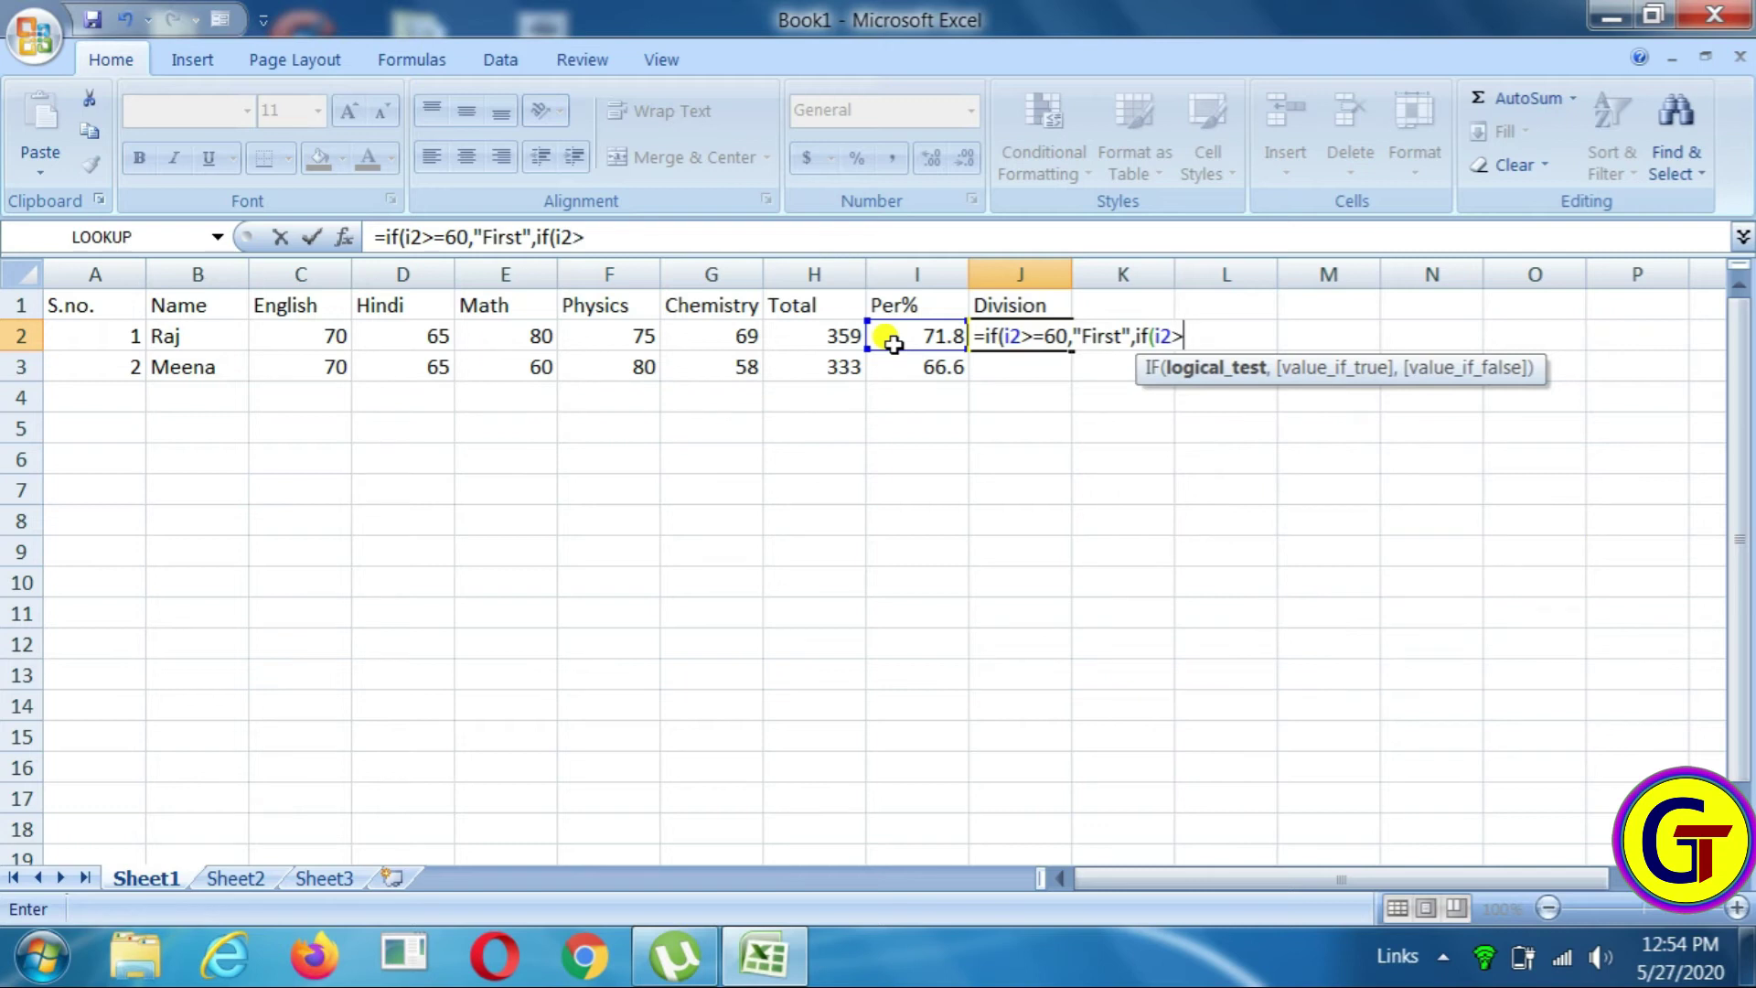
text(=)
text(45)
text(,)
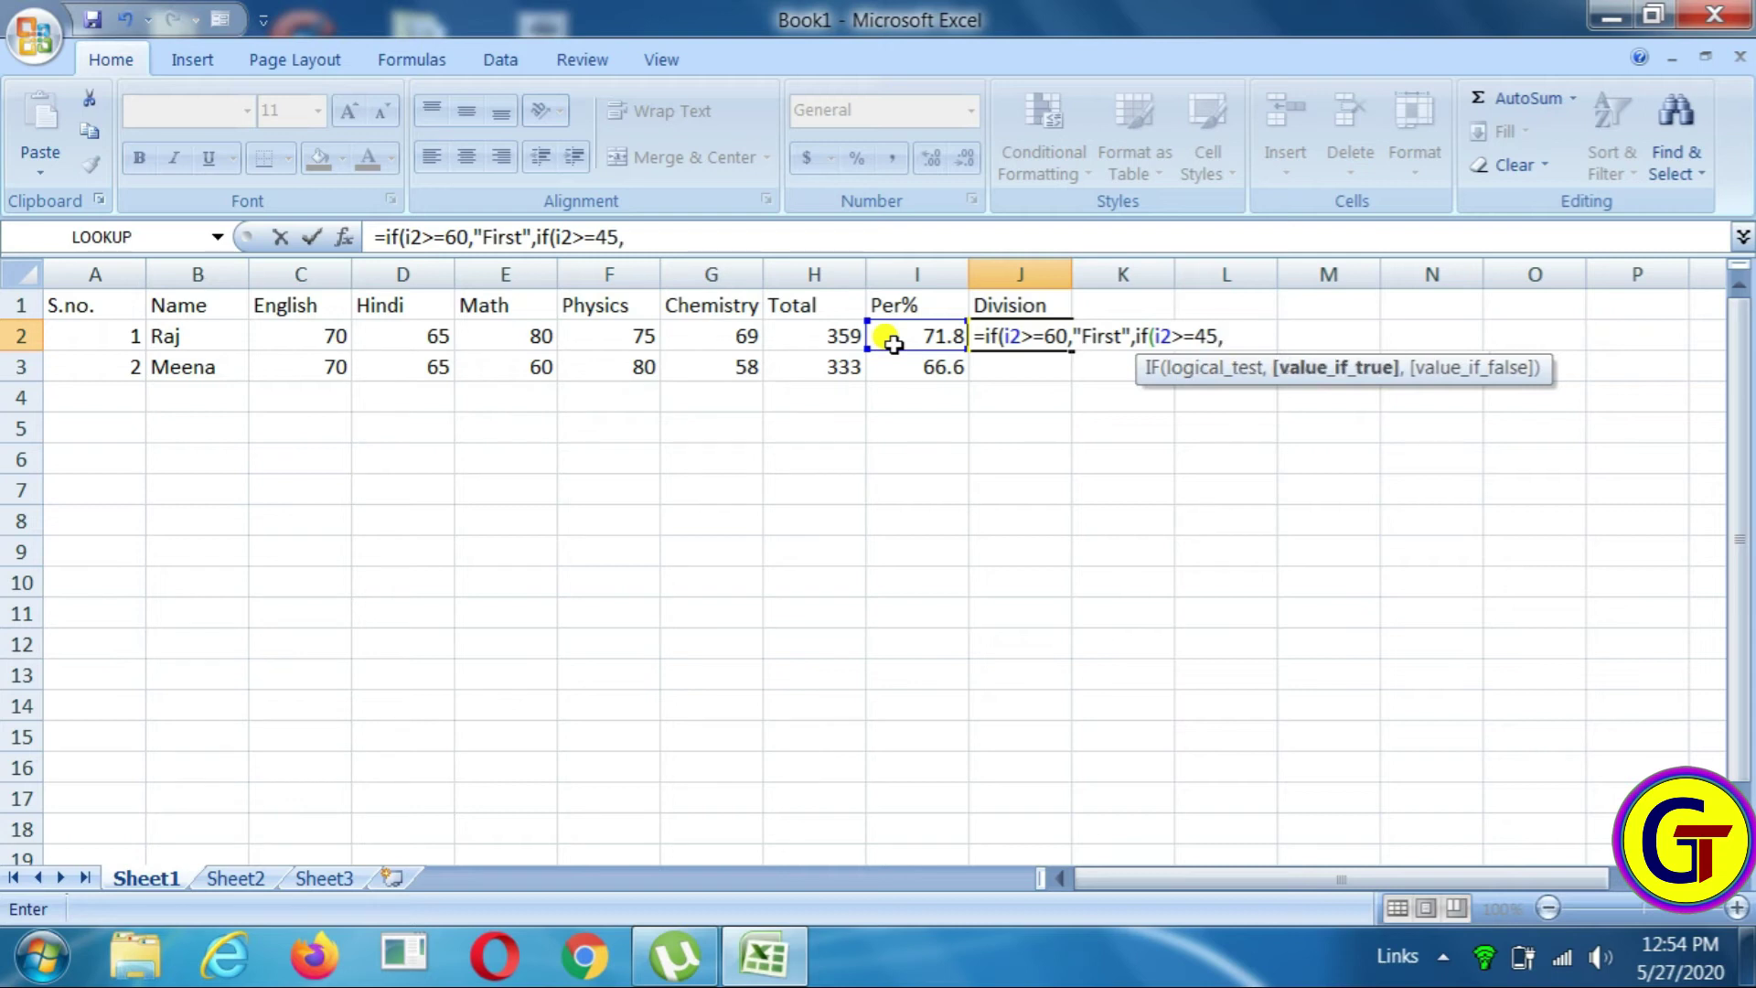
text(")
text(Second")
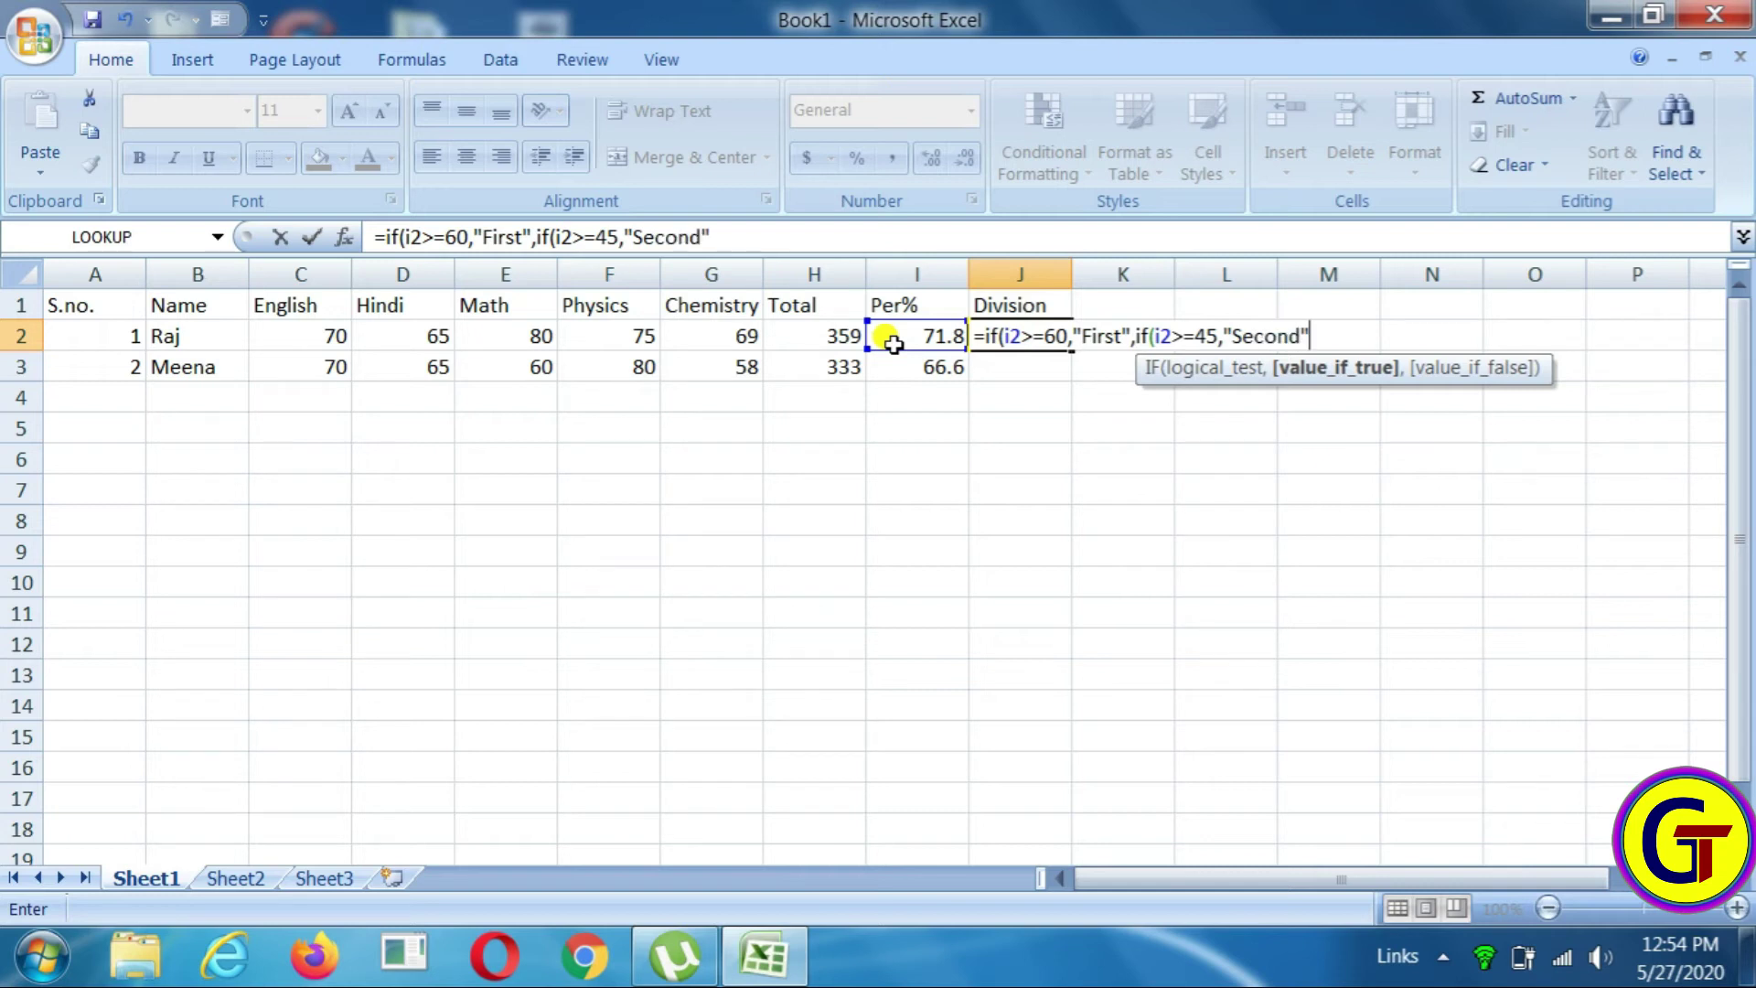
text(,)
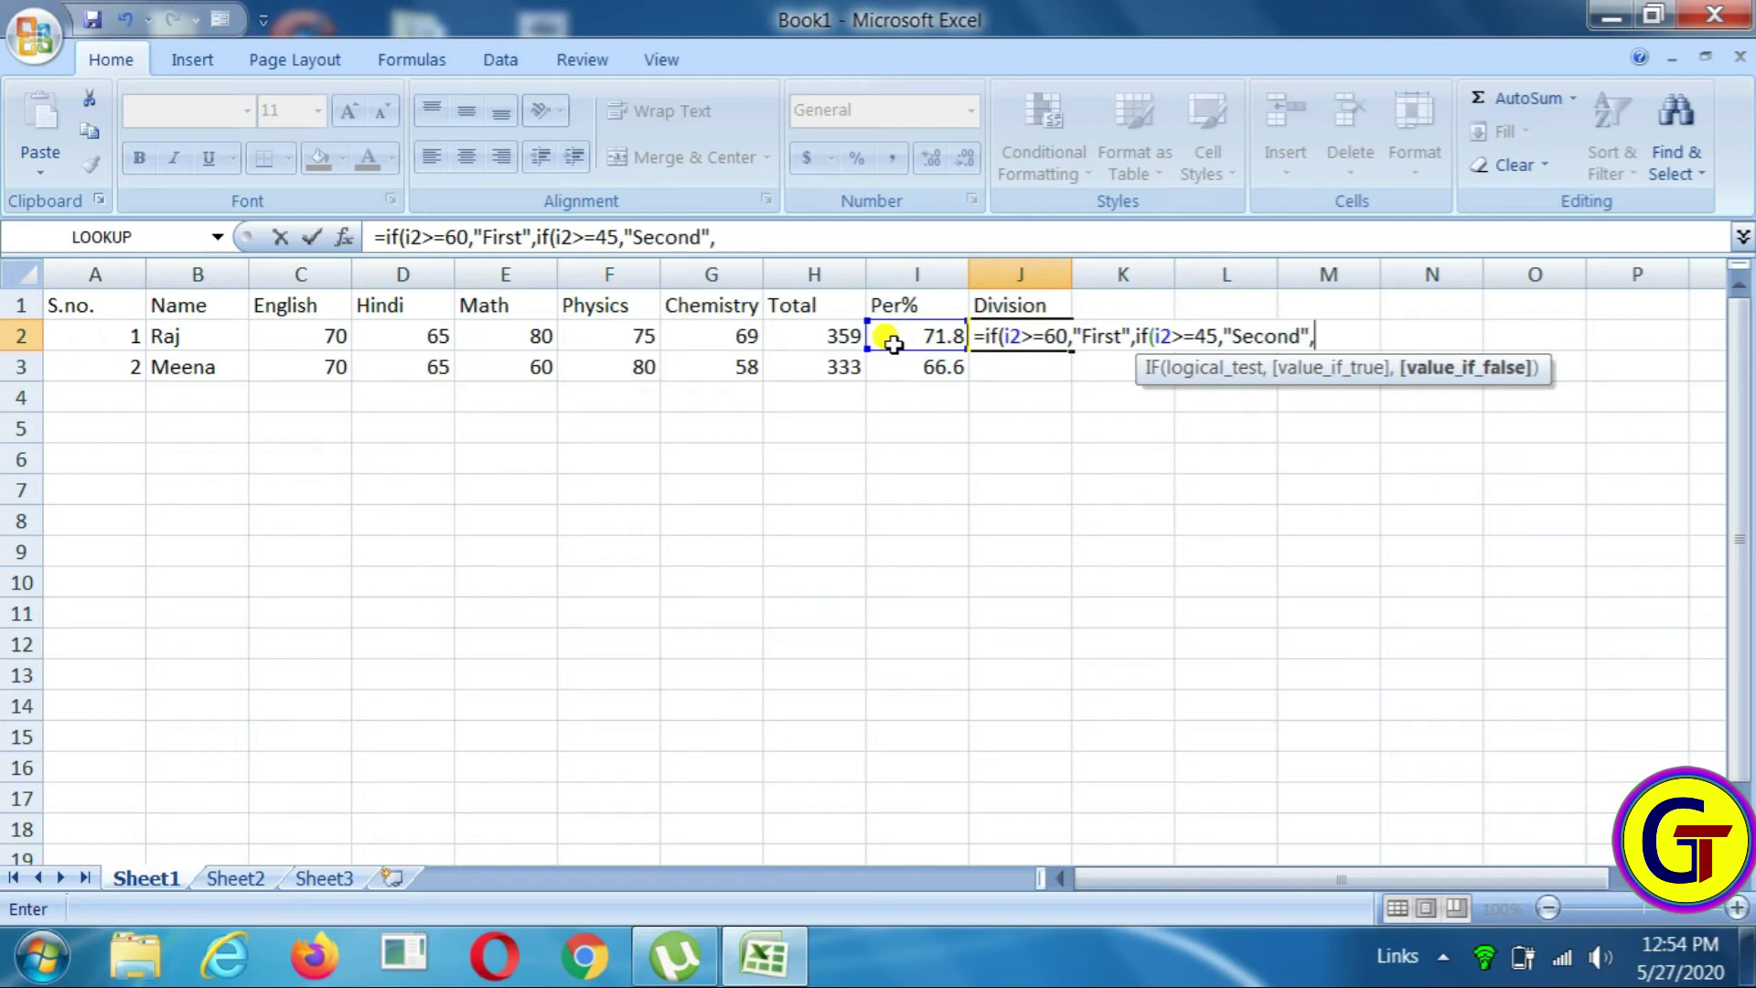
text(if)
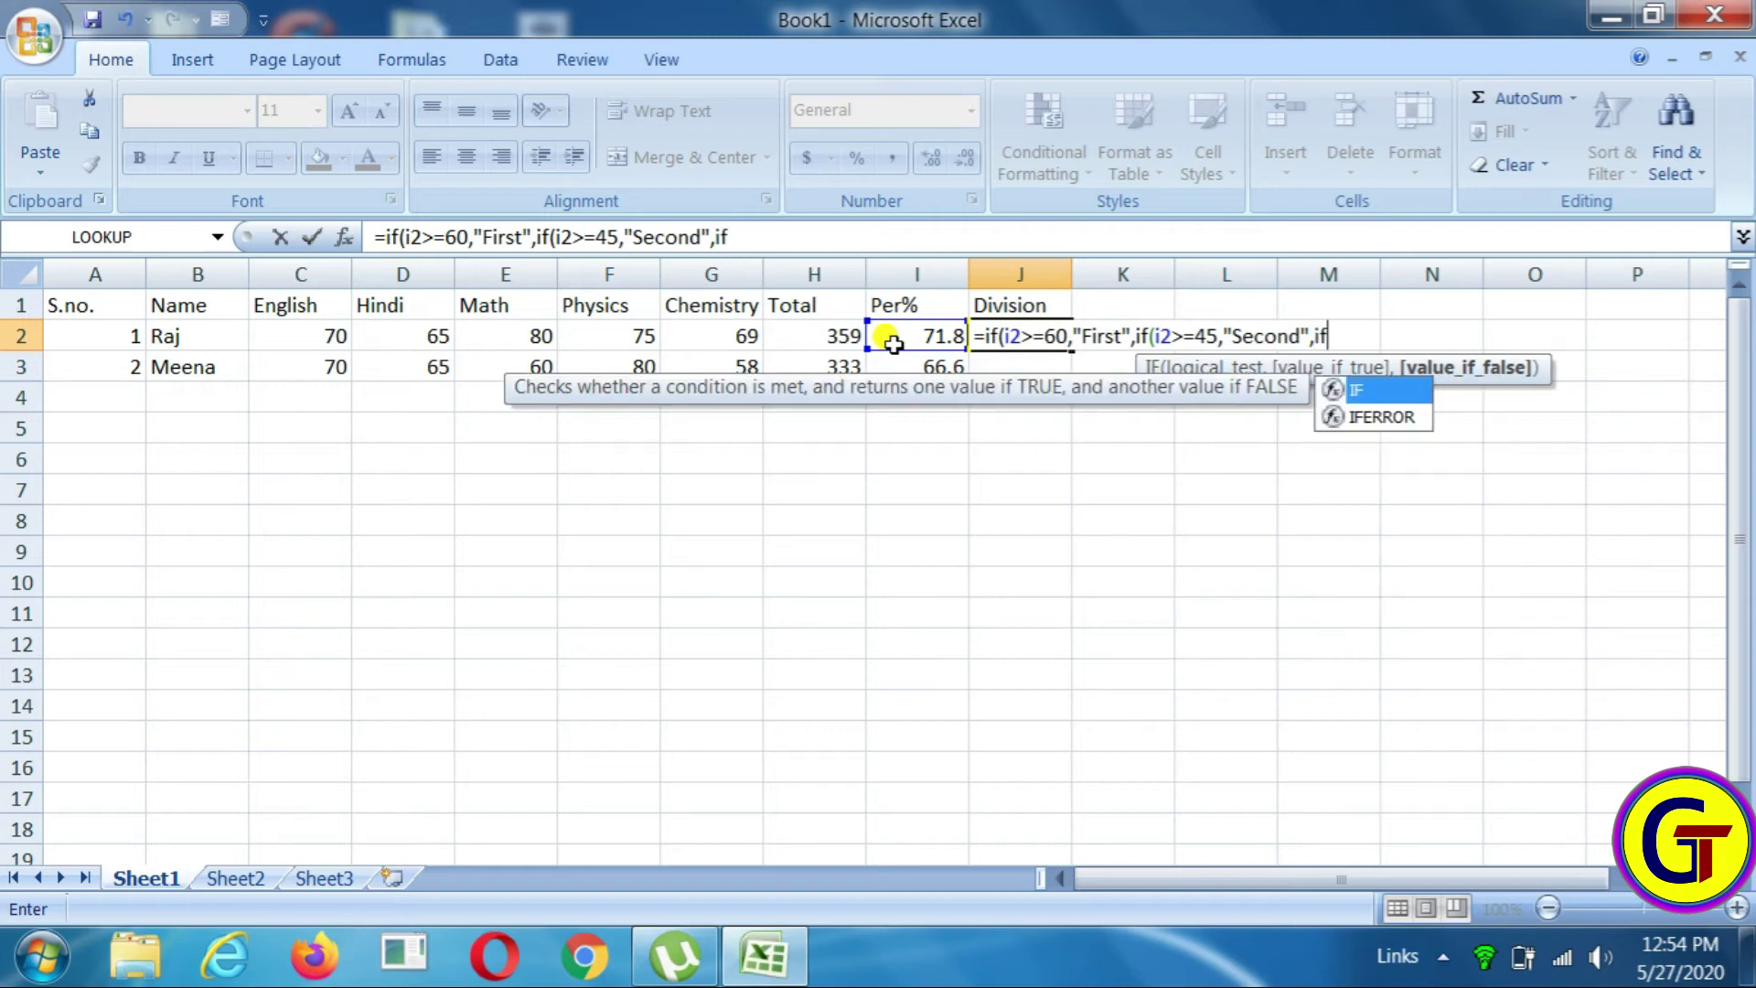
text(()
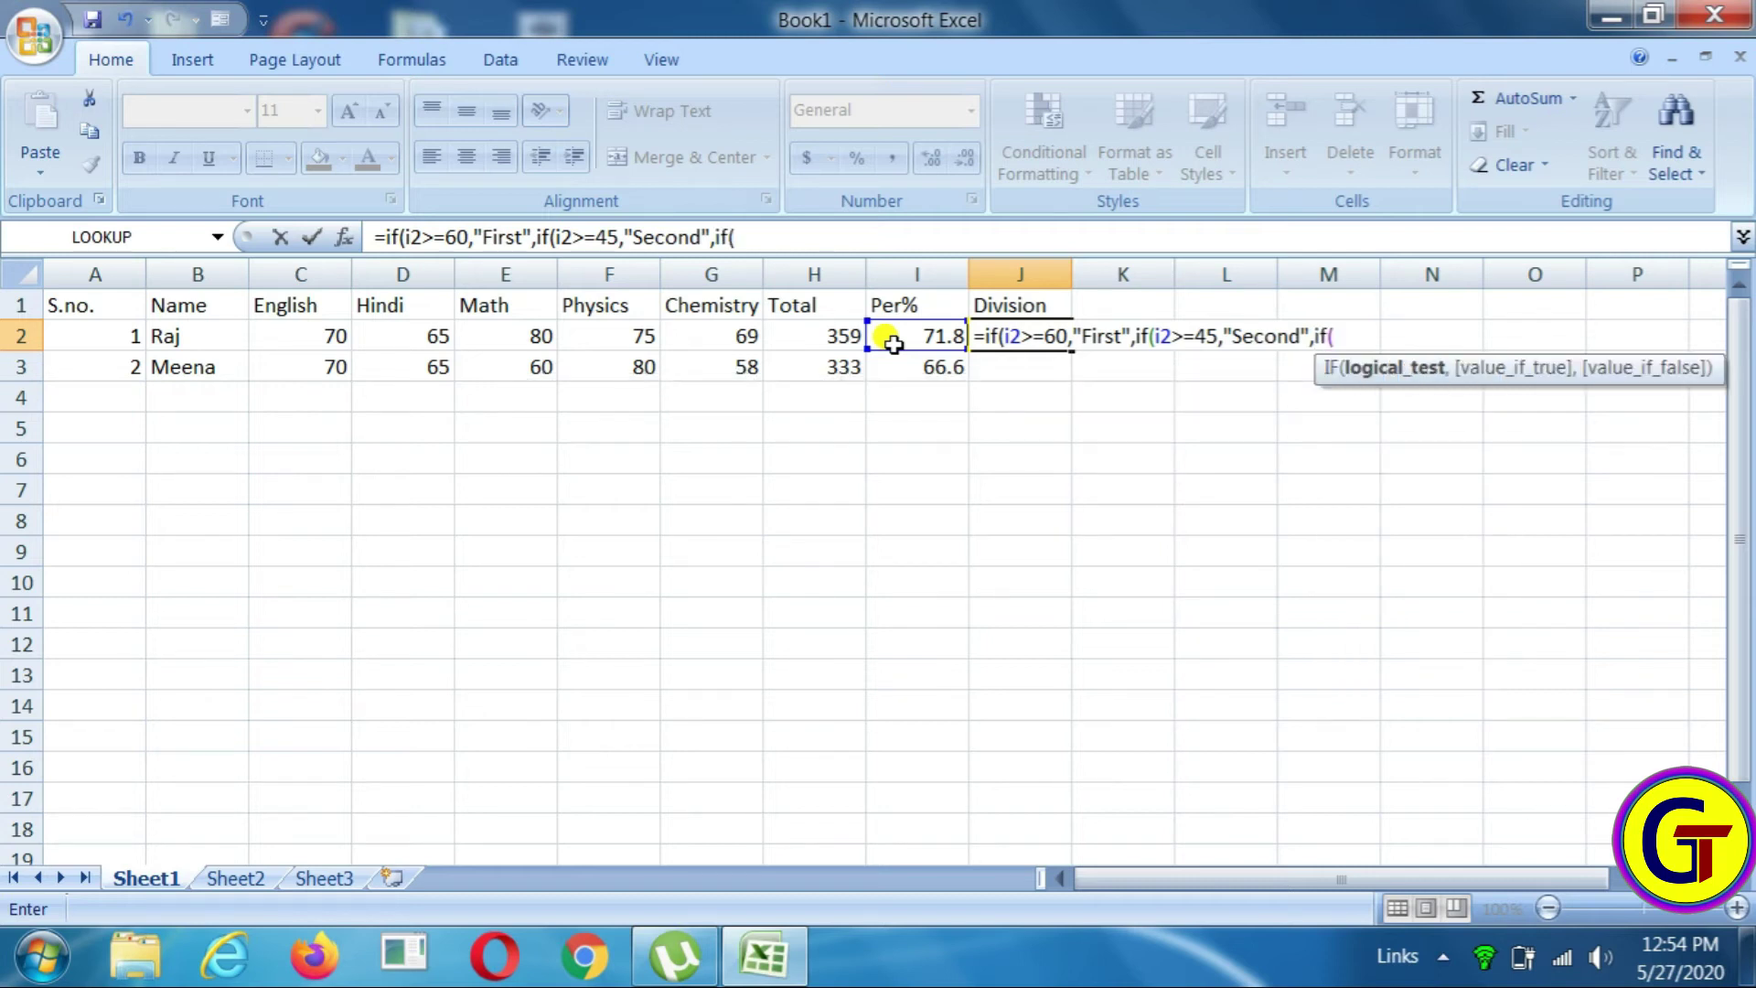
text(i2)
text(>=)
text(33)
text(,")
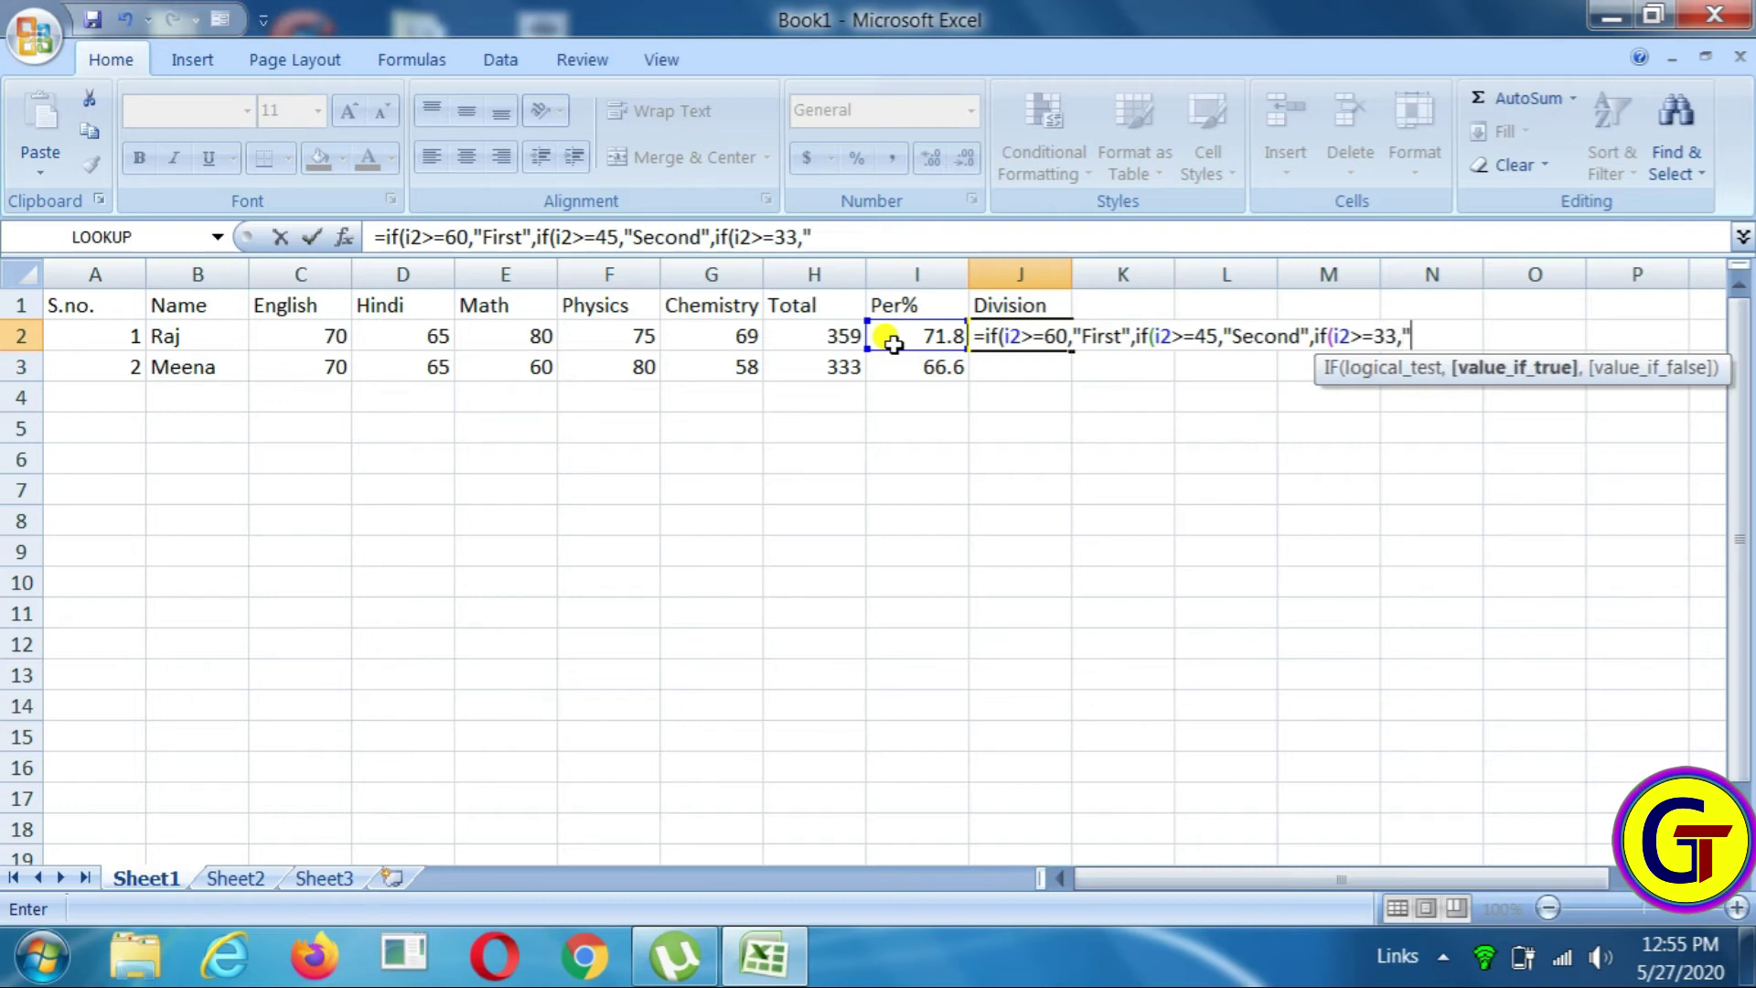
text(Third)
text(")
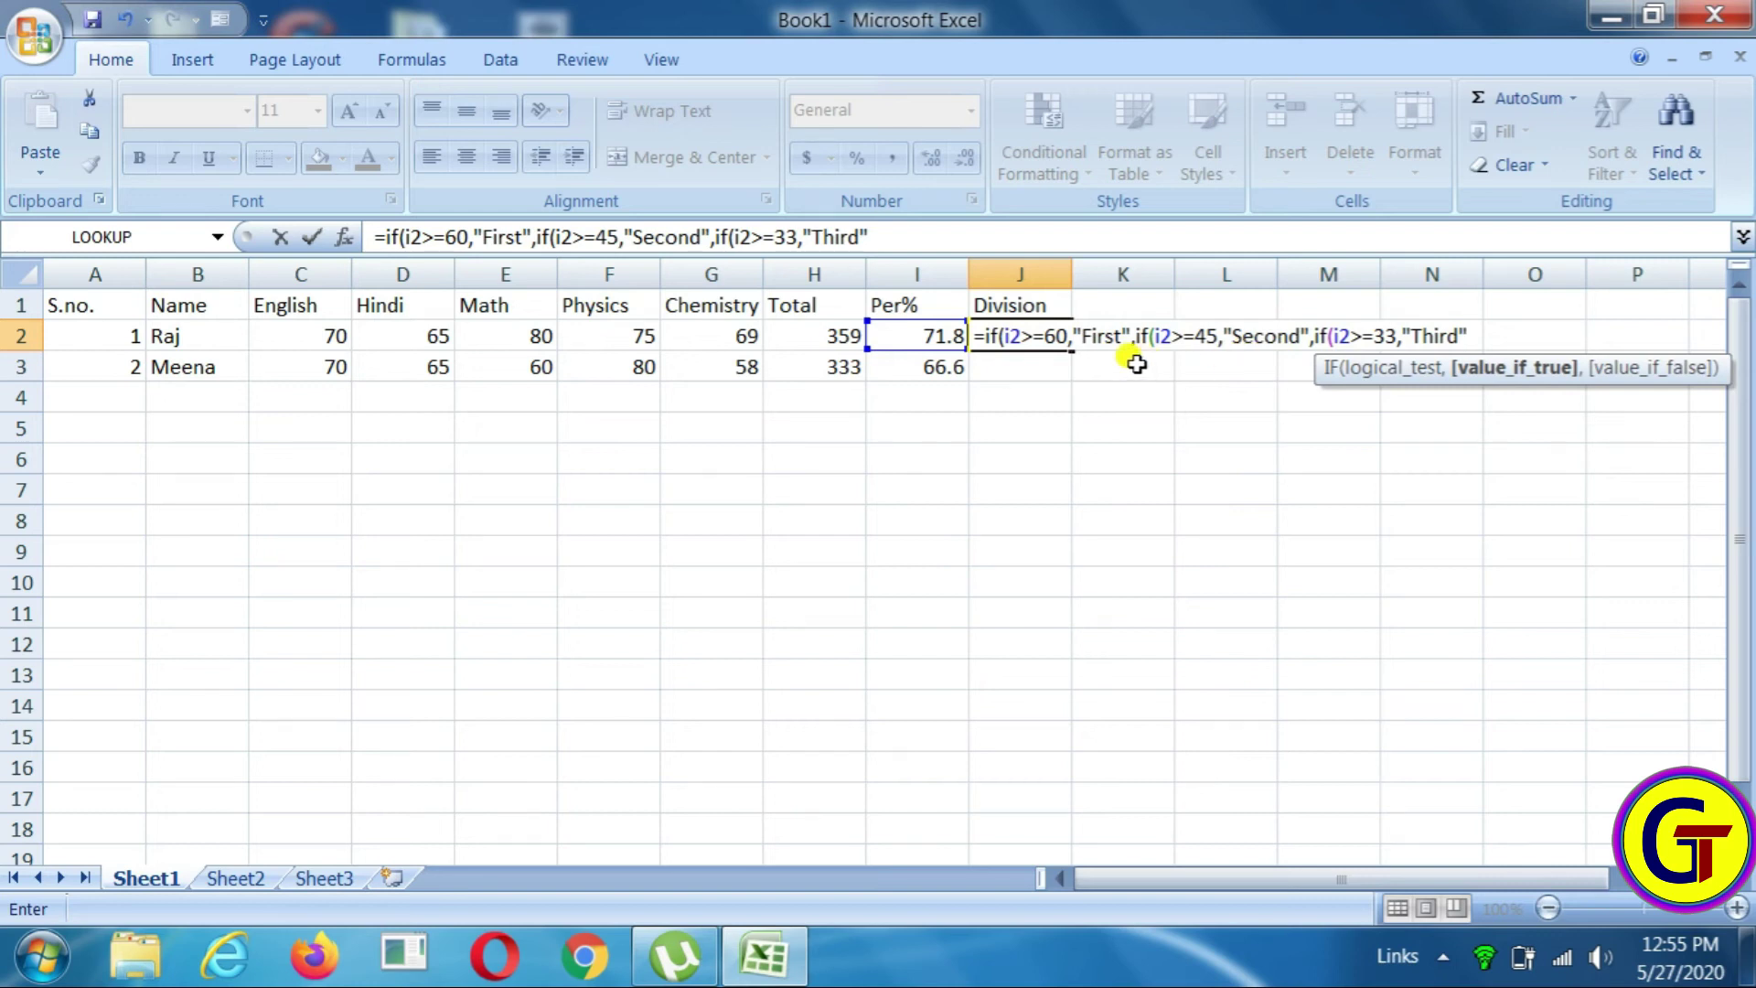
Extend the J2 formula with nested conditions: Second for 45 or more, Third for 33 or more
text(,)
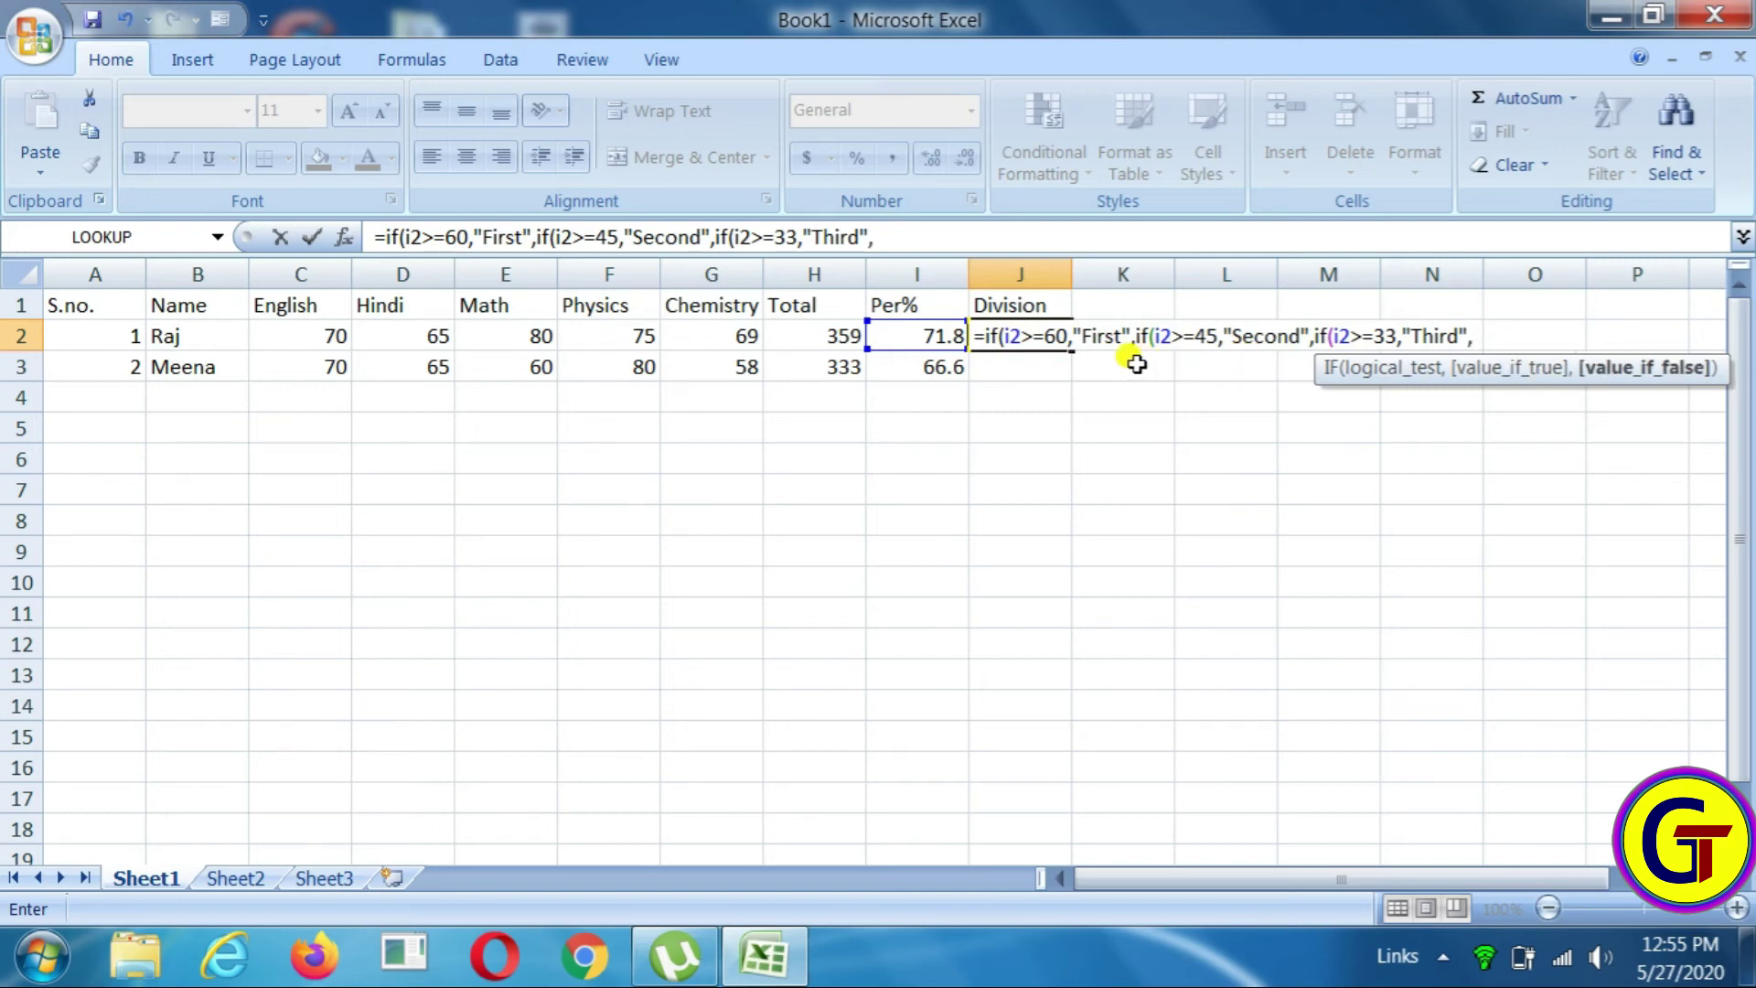
text(")
Add the fallback "Failed" after "Third" in the J2 formula, correcting the misspelling
text(Faled)
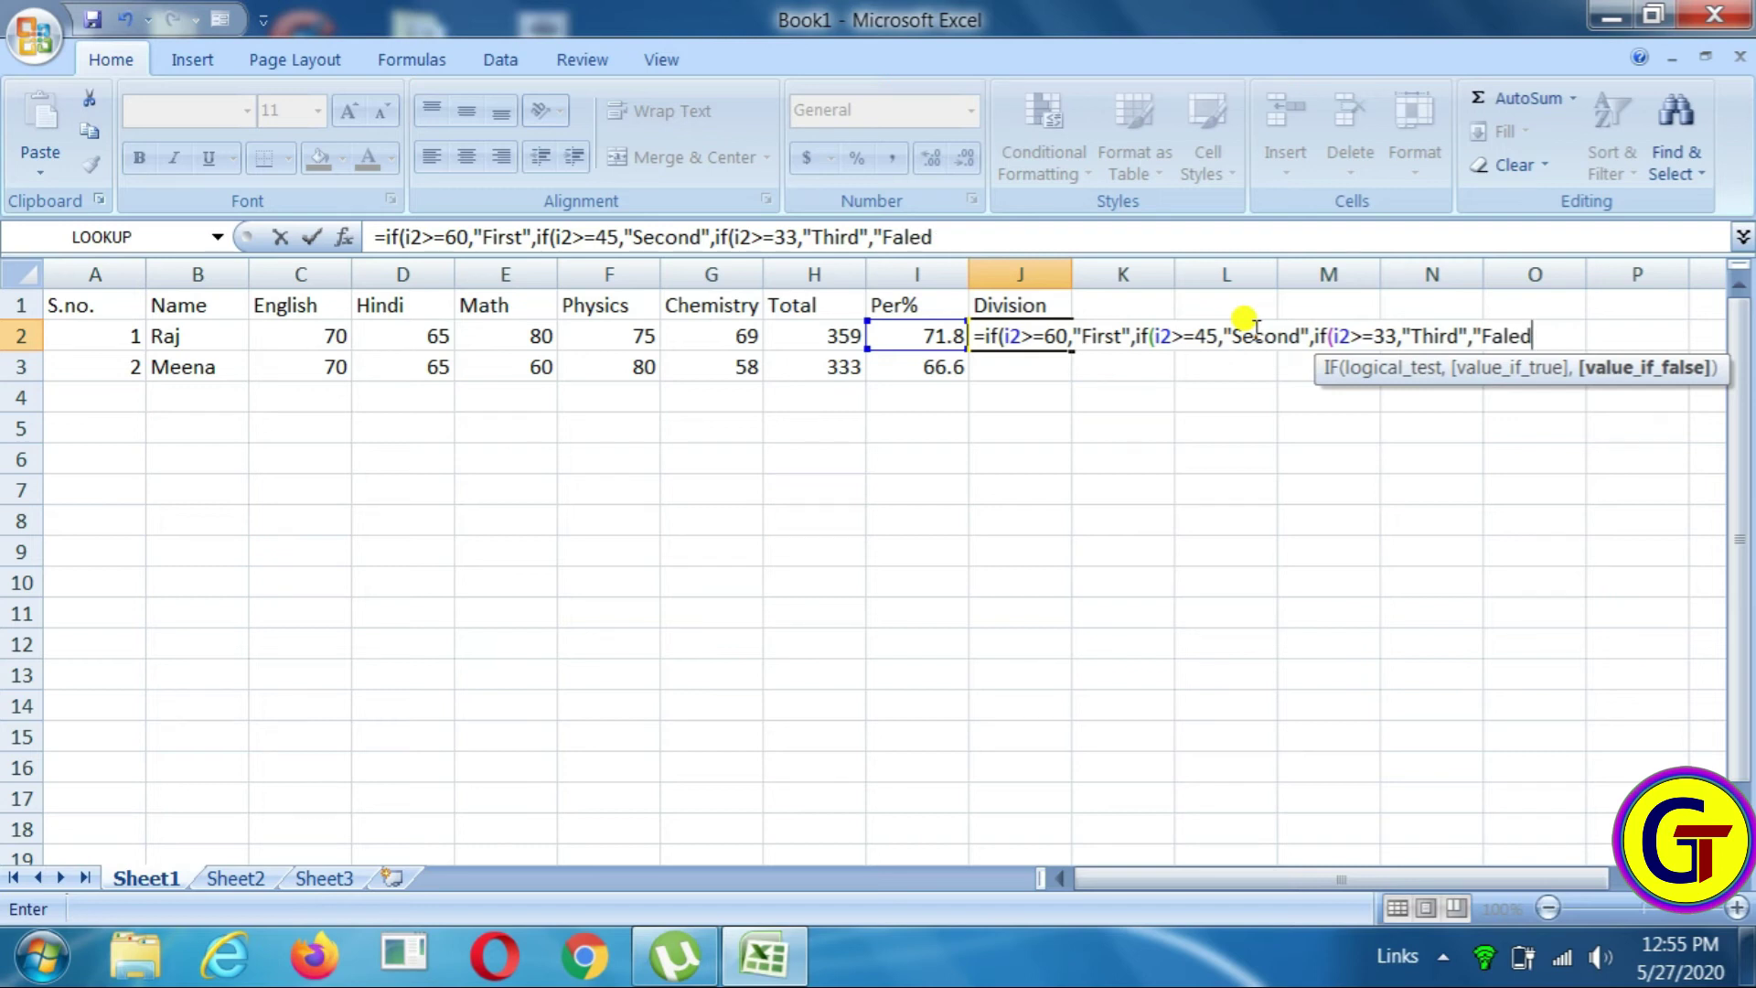
key(BackSpace)
key(BackSpace)
key(BackSpace)
text(iled)
text(")
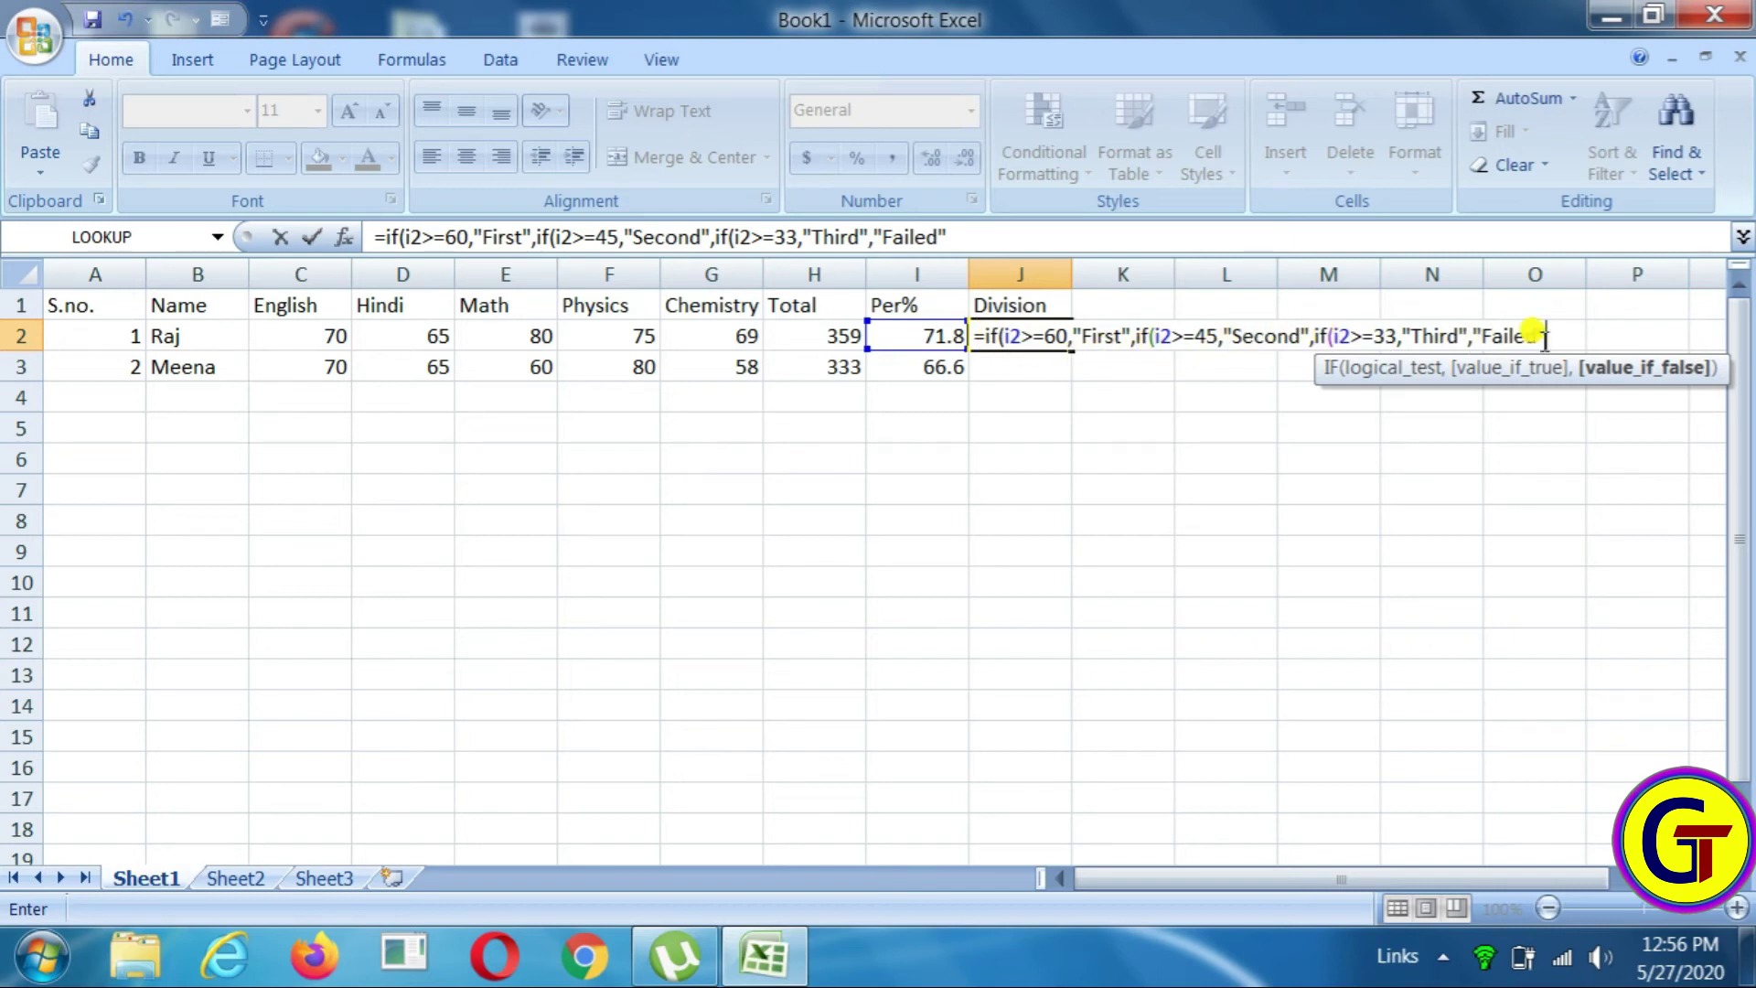
Close the J2 nested IF with ))) and commit it so it shows First, then reselect J2
text())))
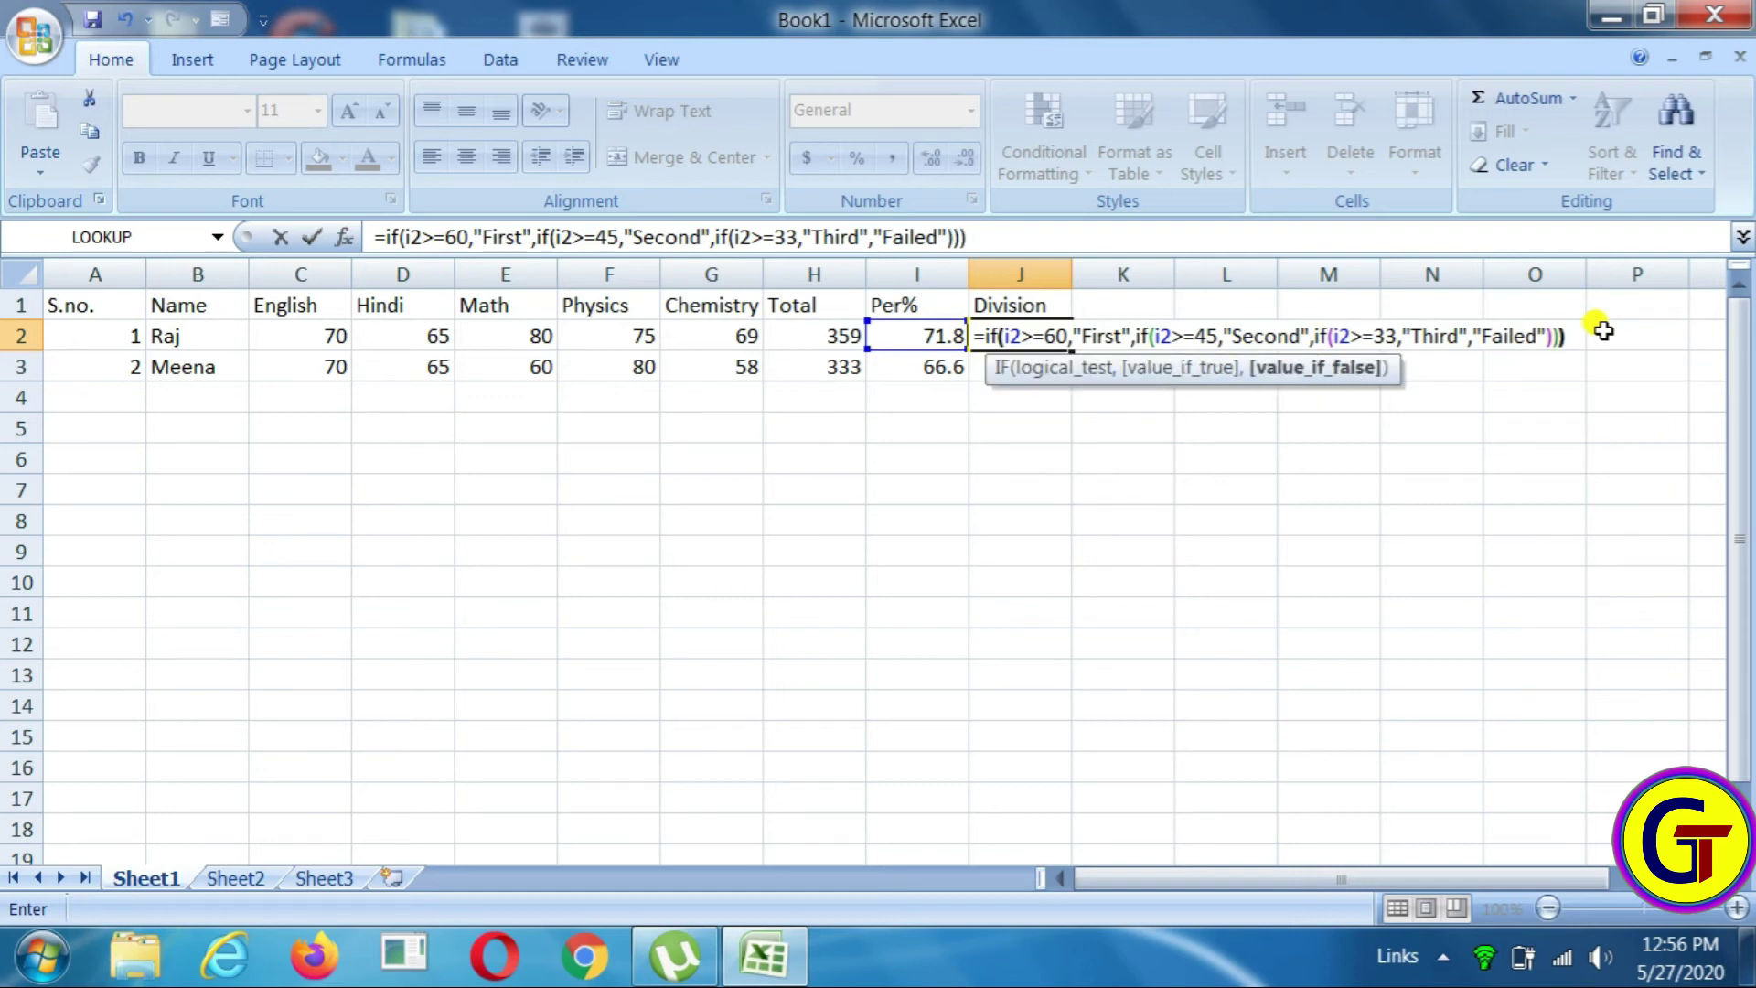
key(Return)
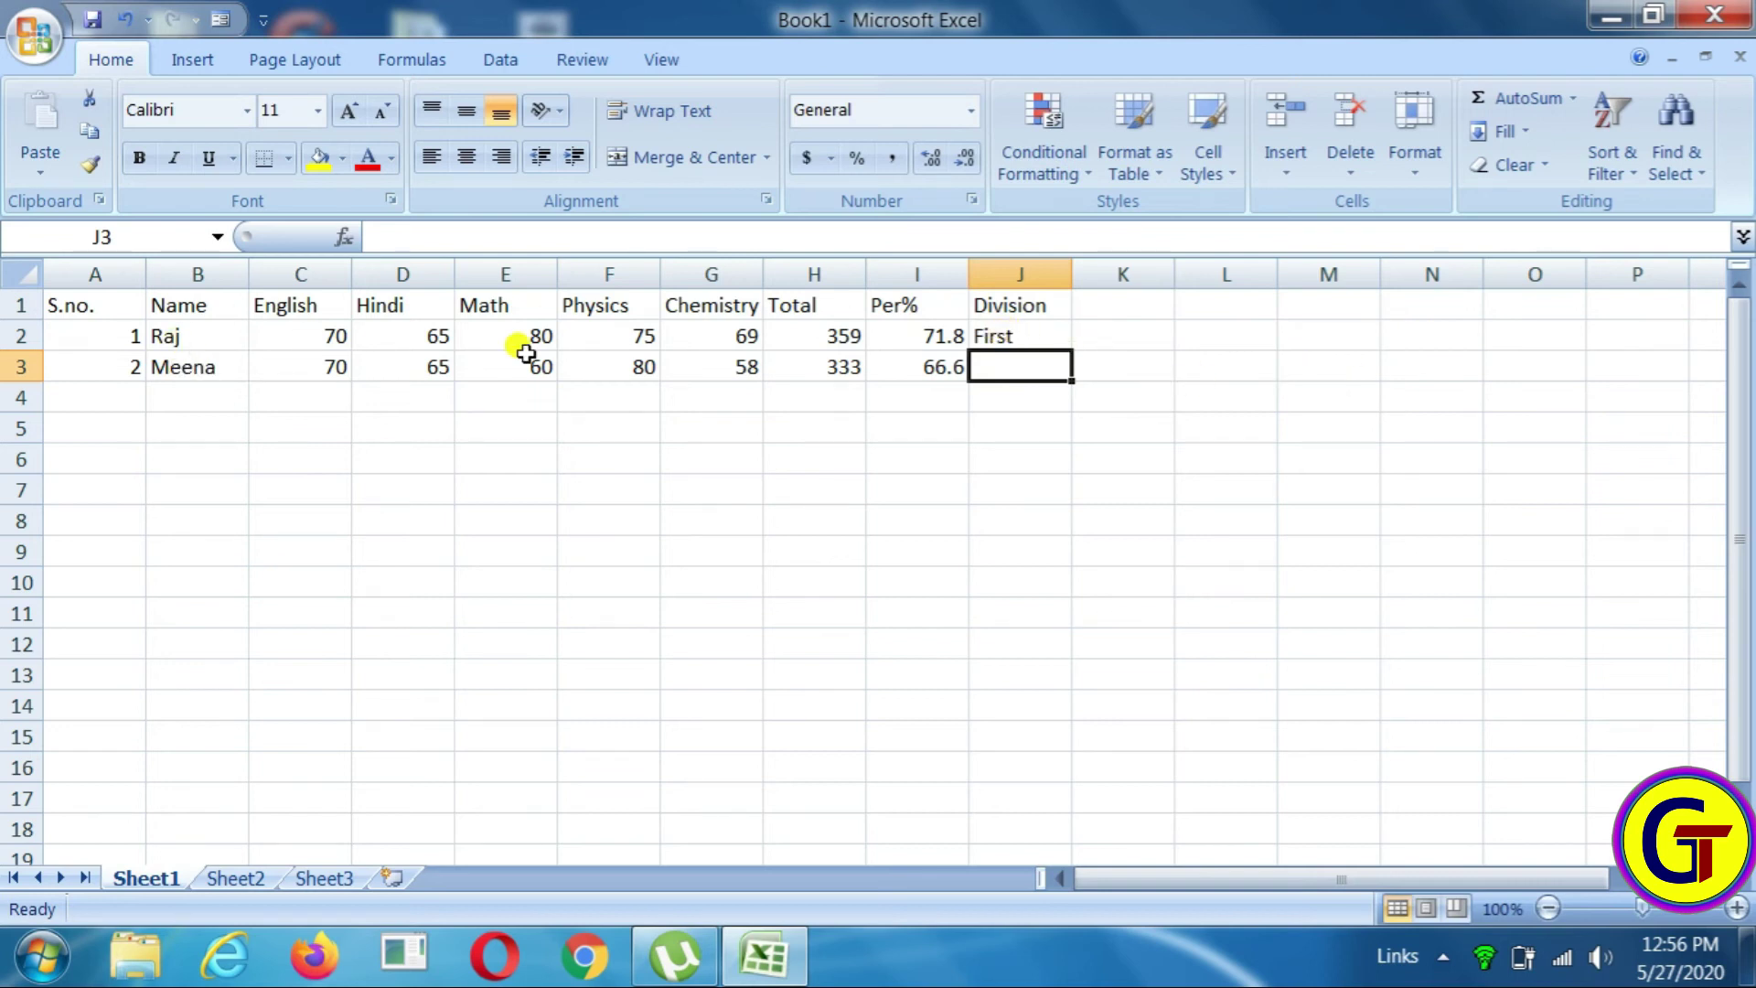
click(1029, 338)
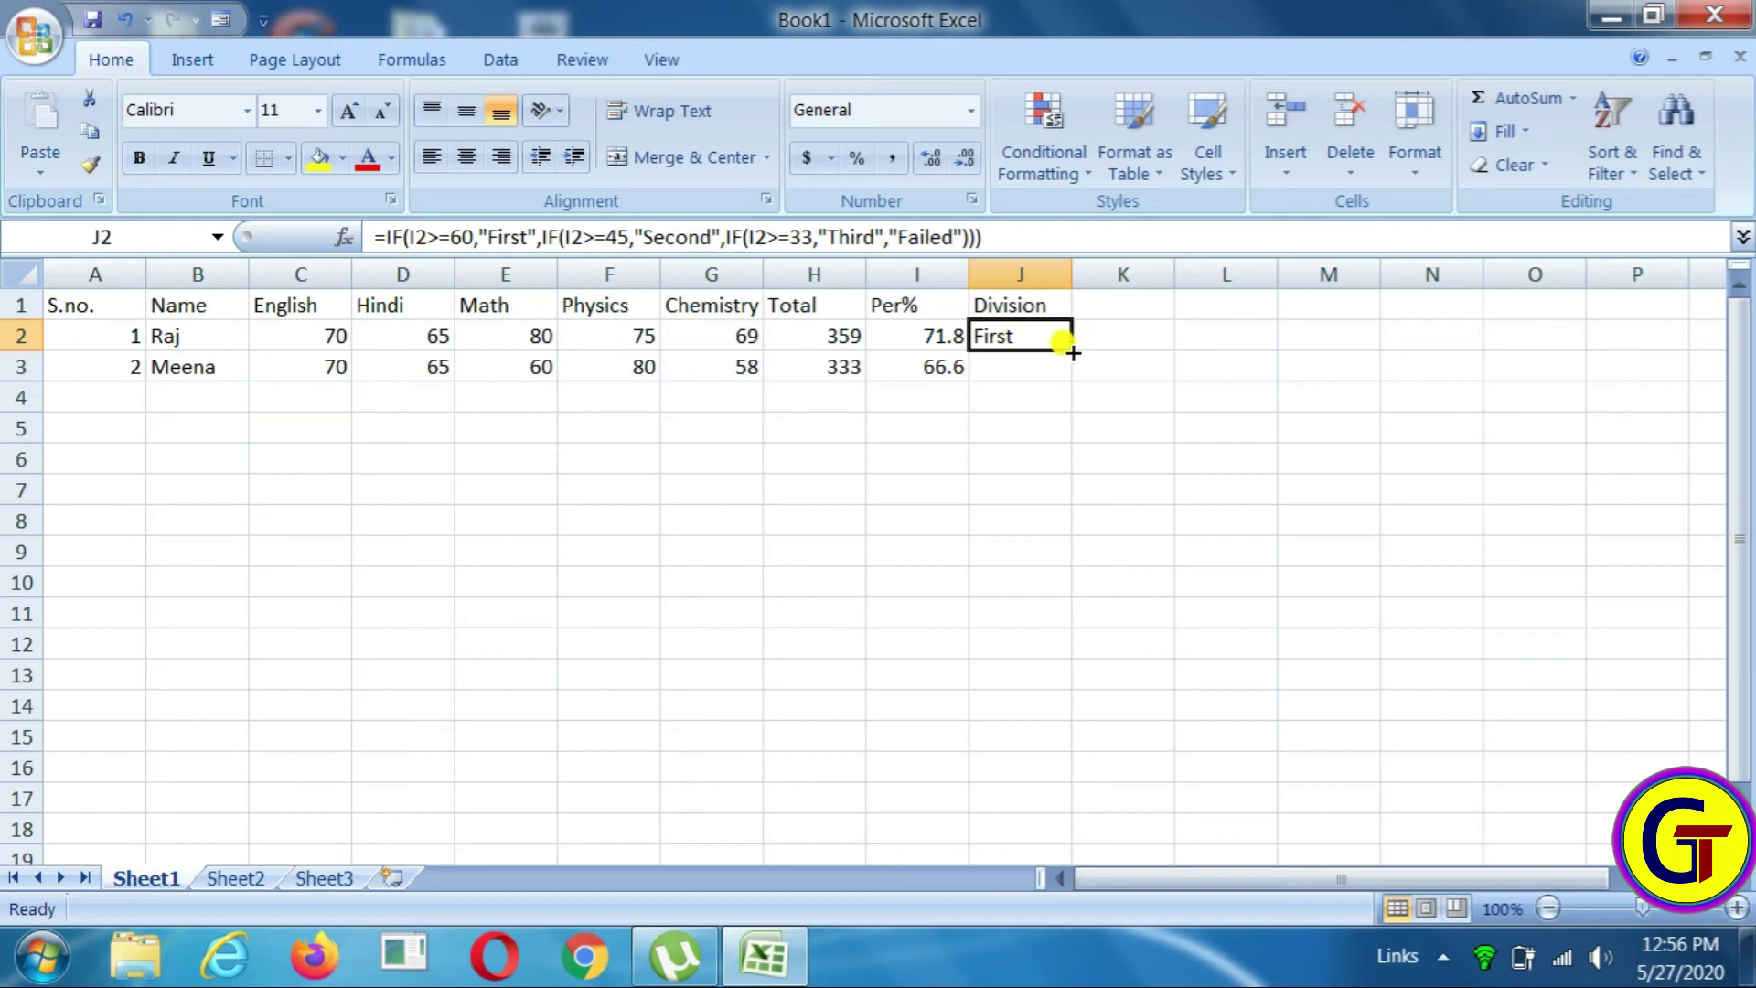
Fill the J2 Division formula down to J3 so it also shows First
drag(1072, 351, 1076, 381)
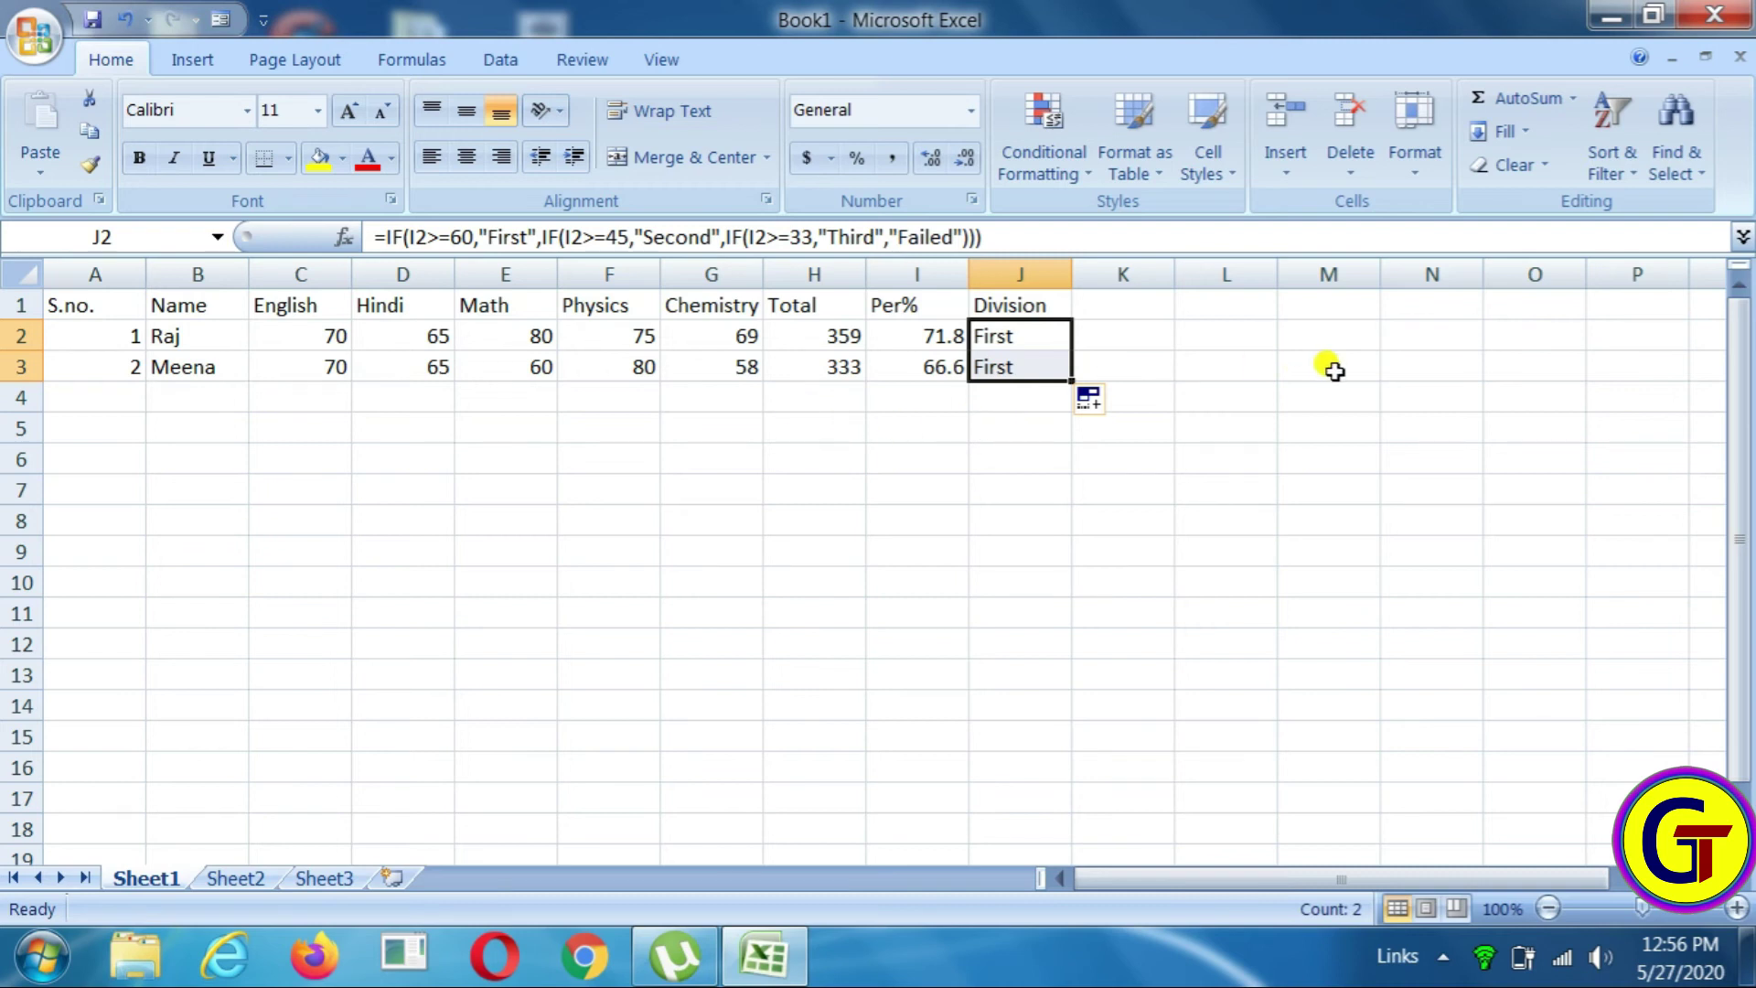
click(1187, 356)
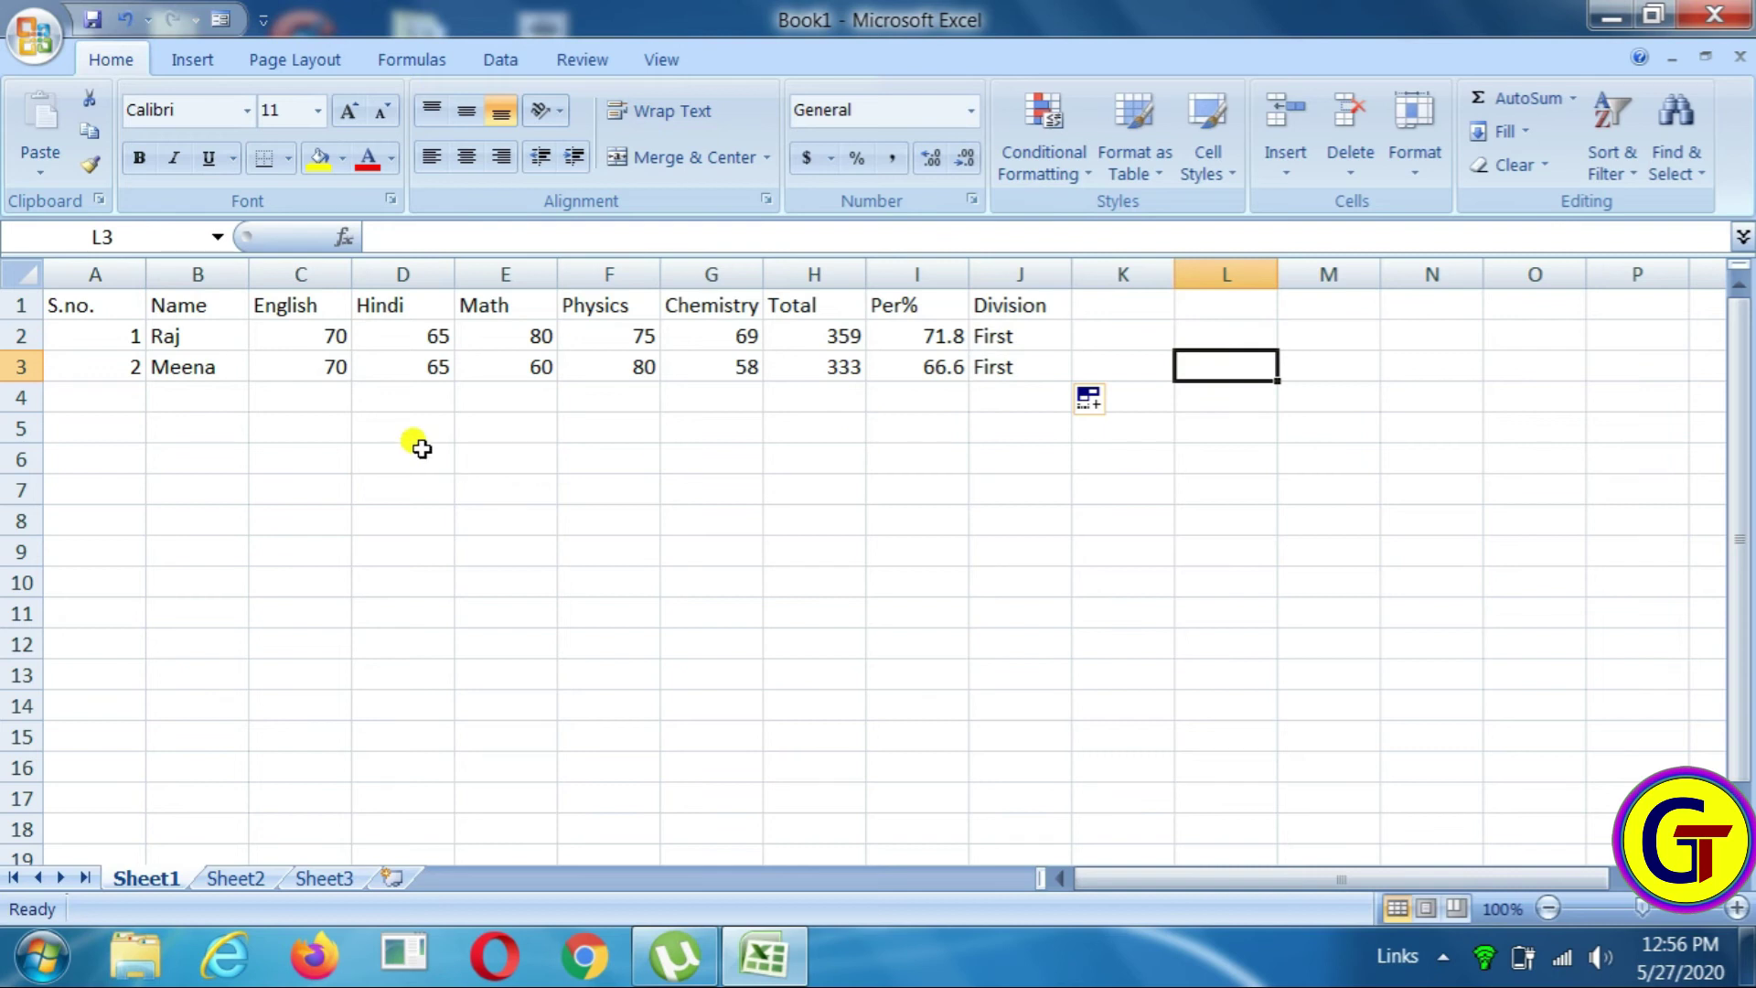
Change the second student's English mark to 45 and Hindi to 44, then check Division in J3
click(315, 366)
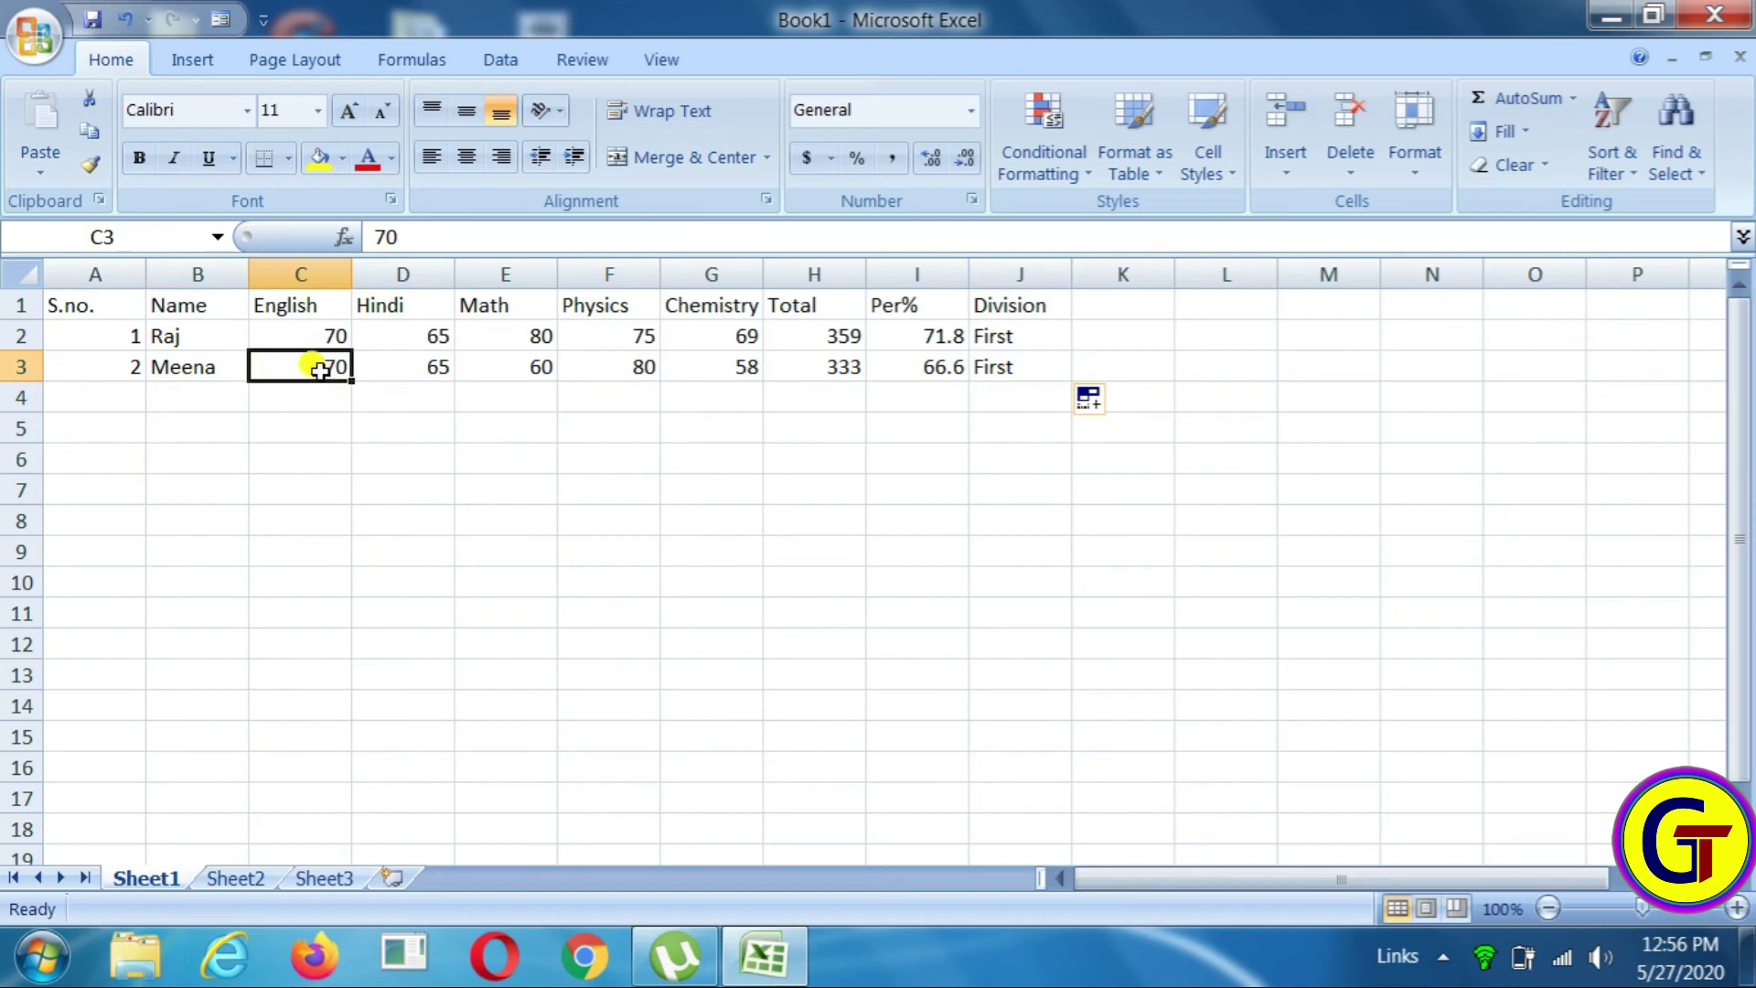
text(45)
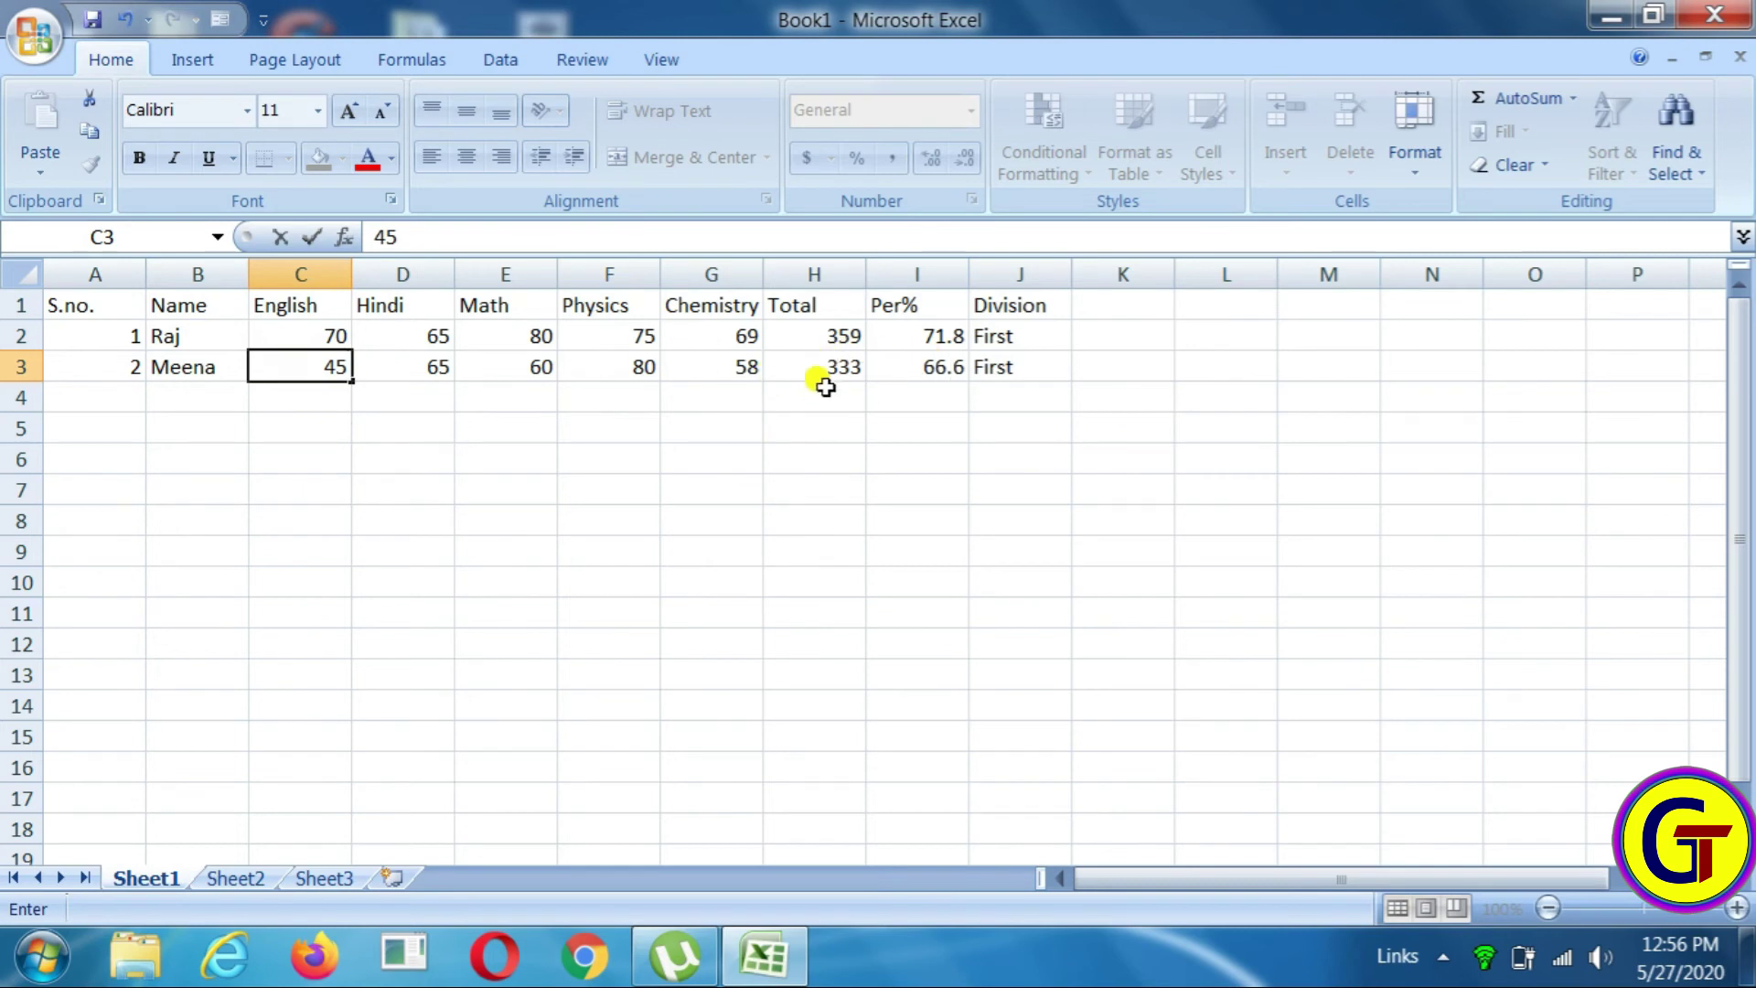
key(Return)
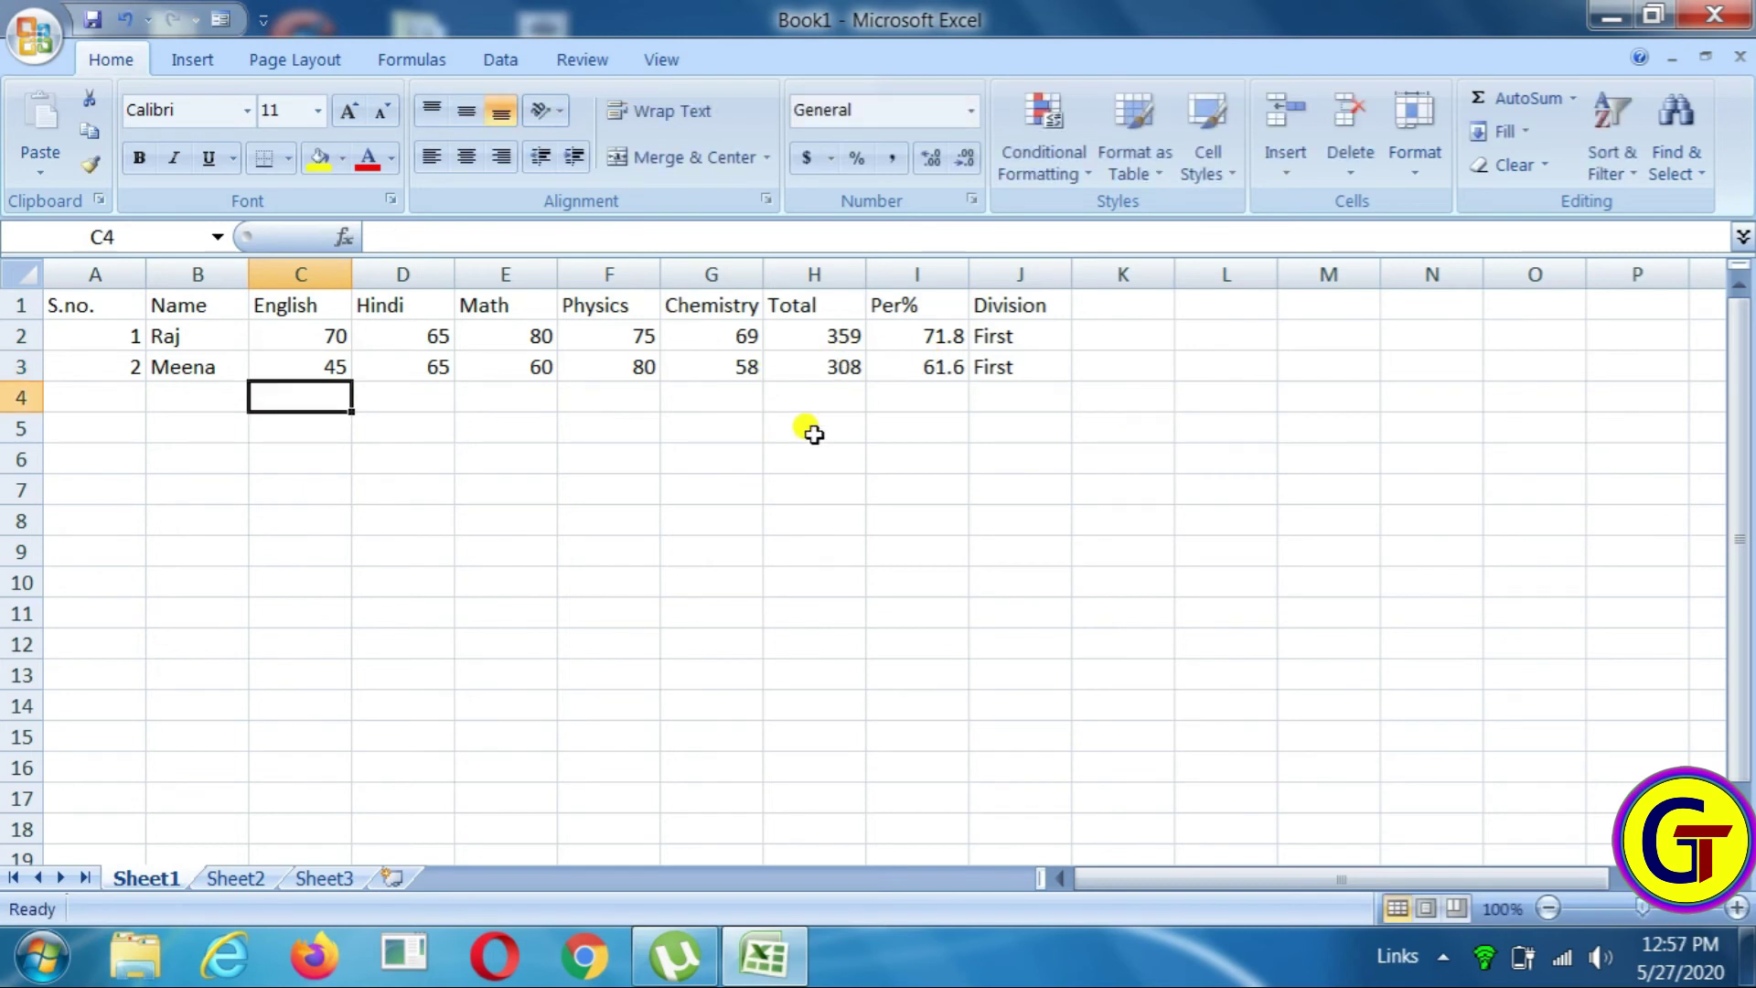
click(441, 365)
text(44)
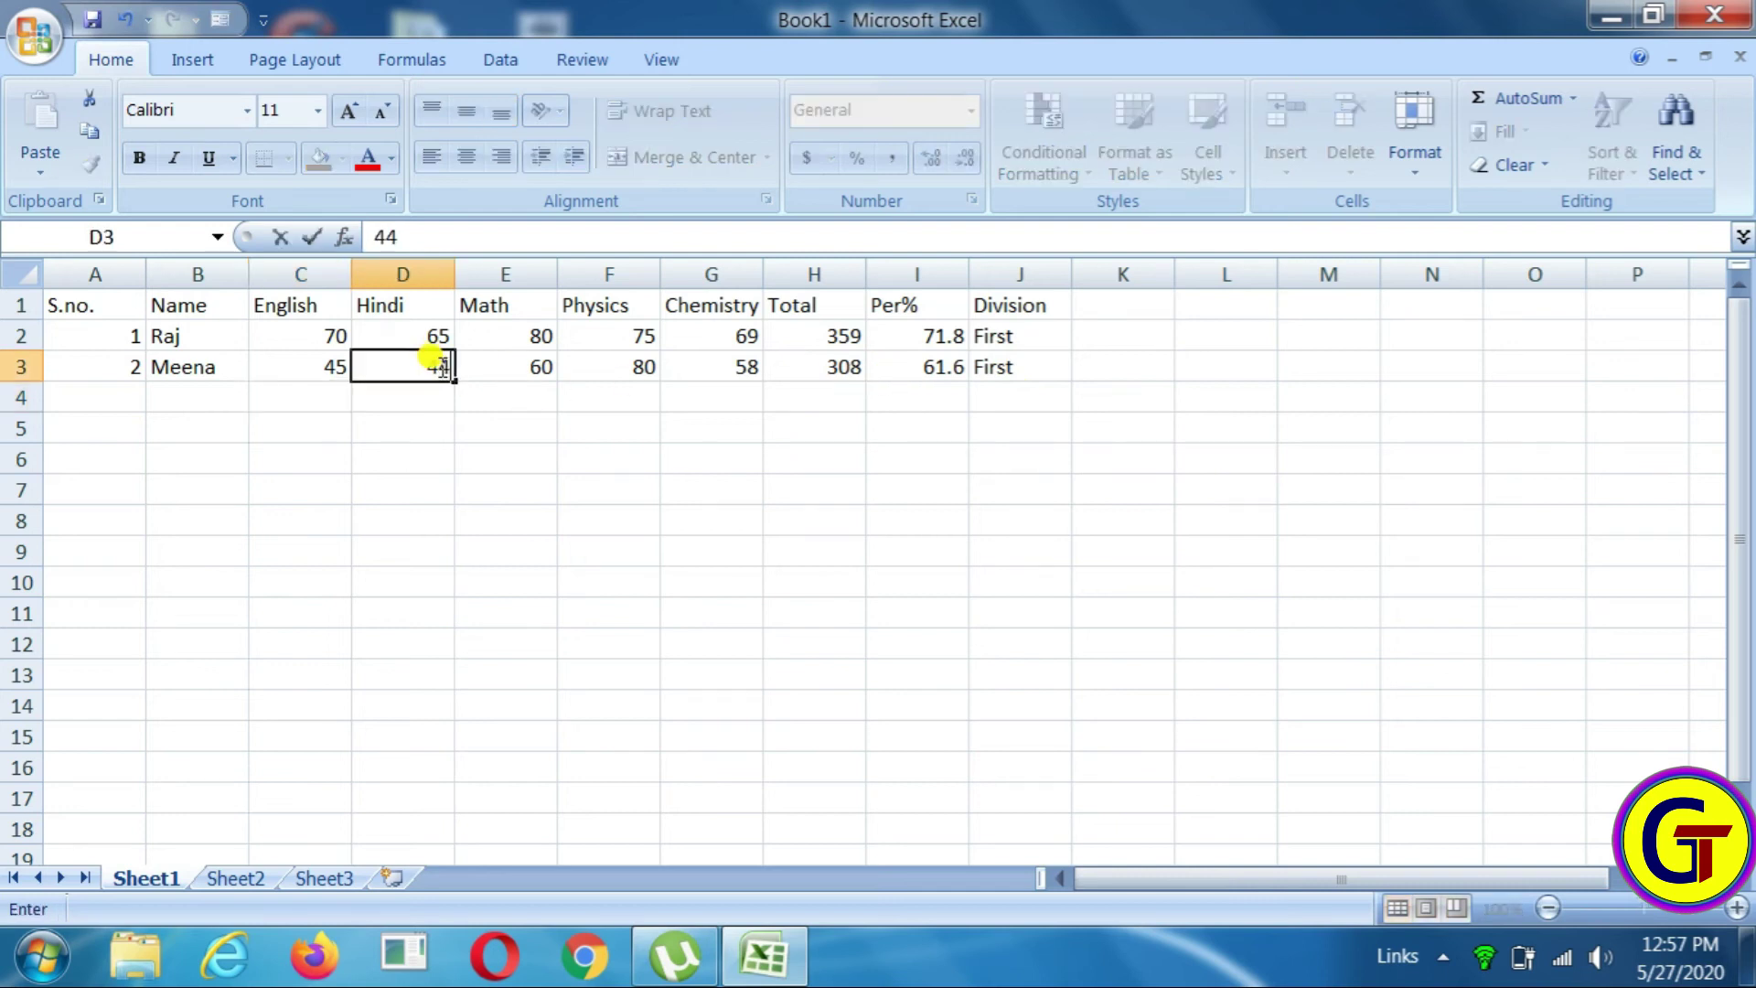
key(Return)
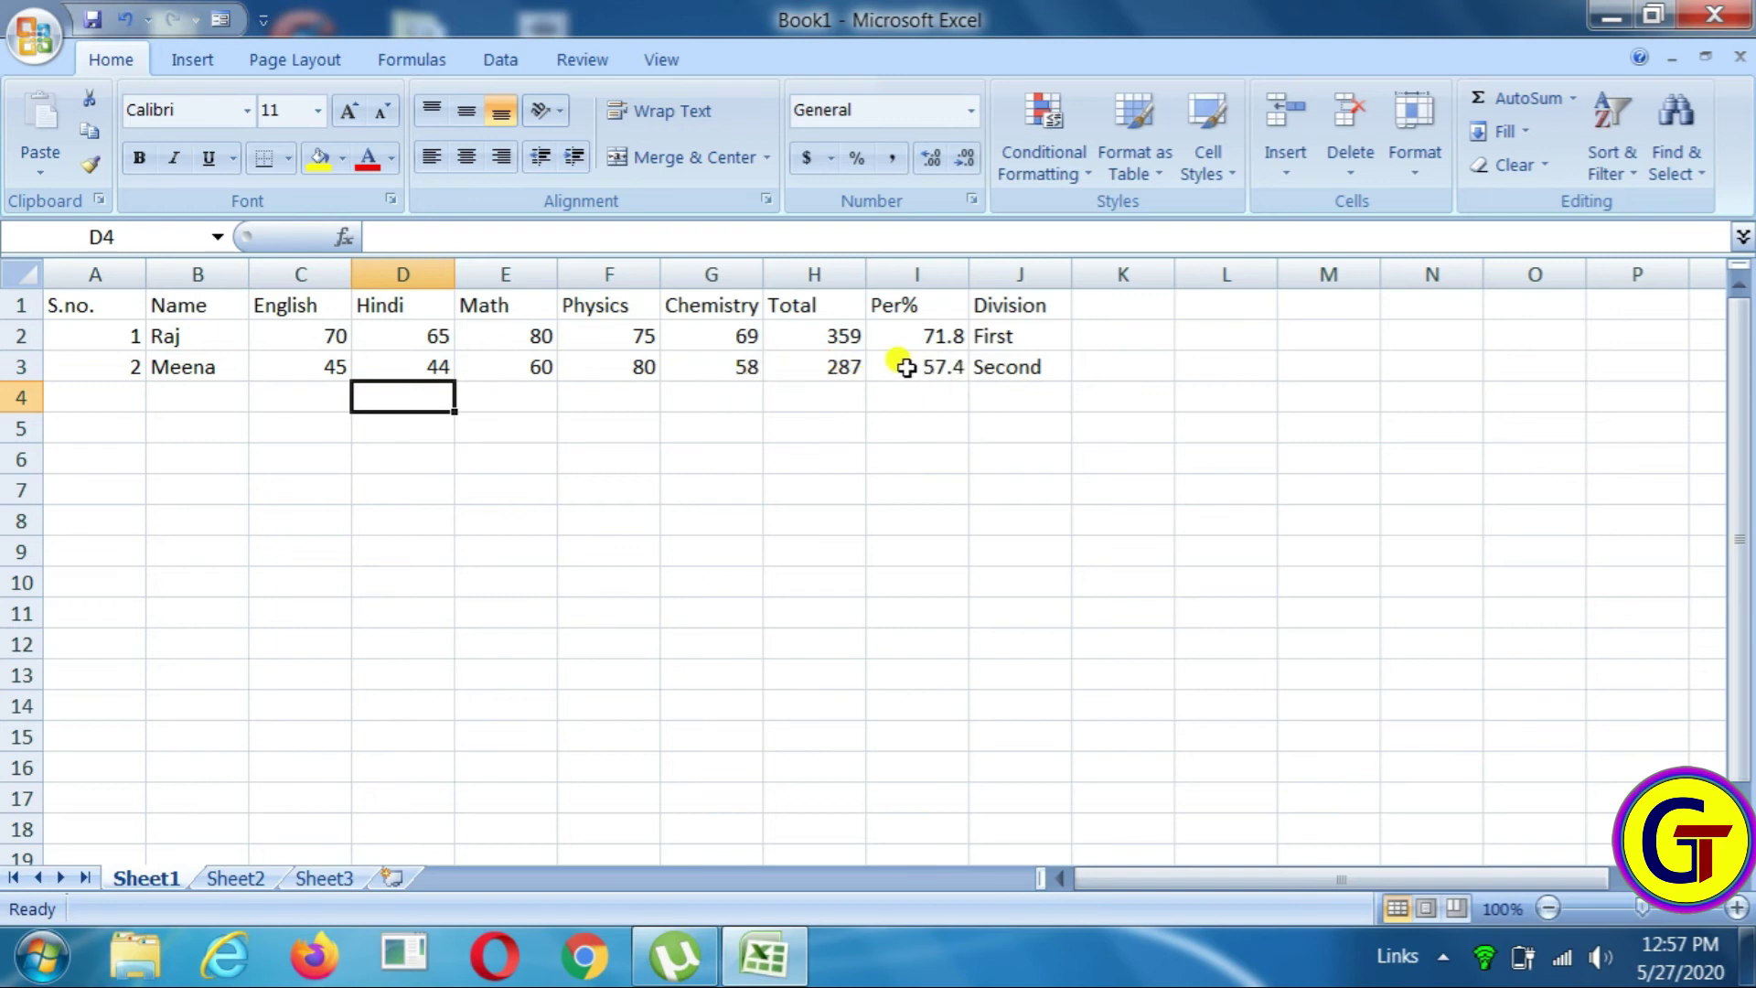
click(1014, 368)
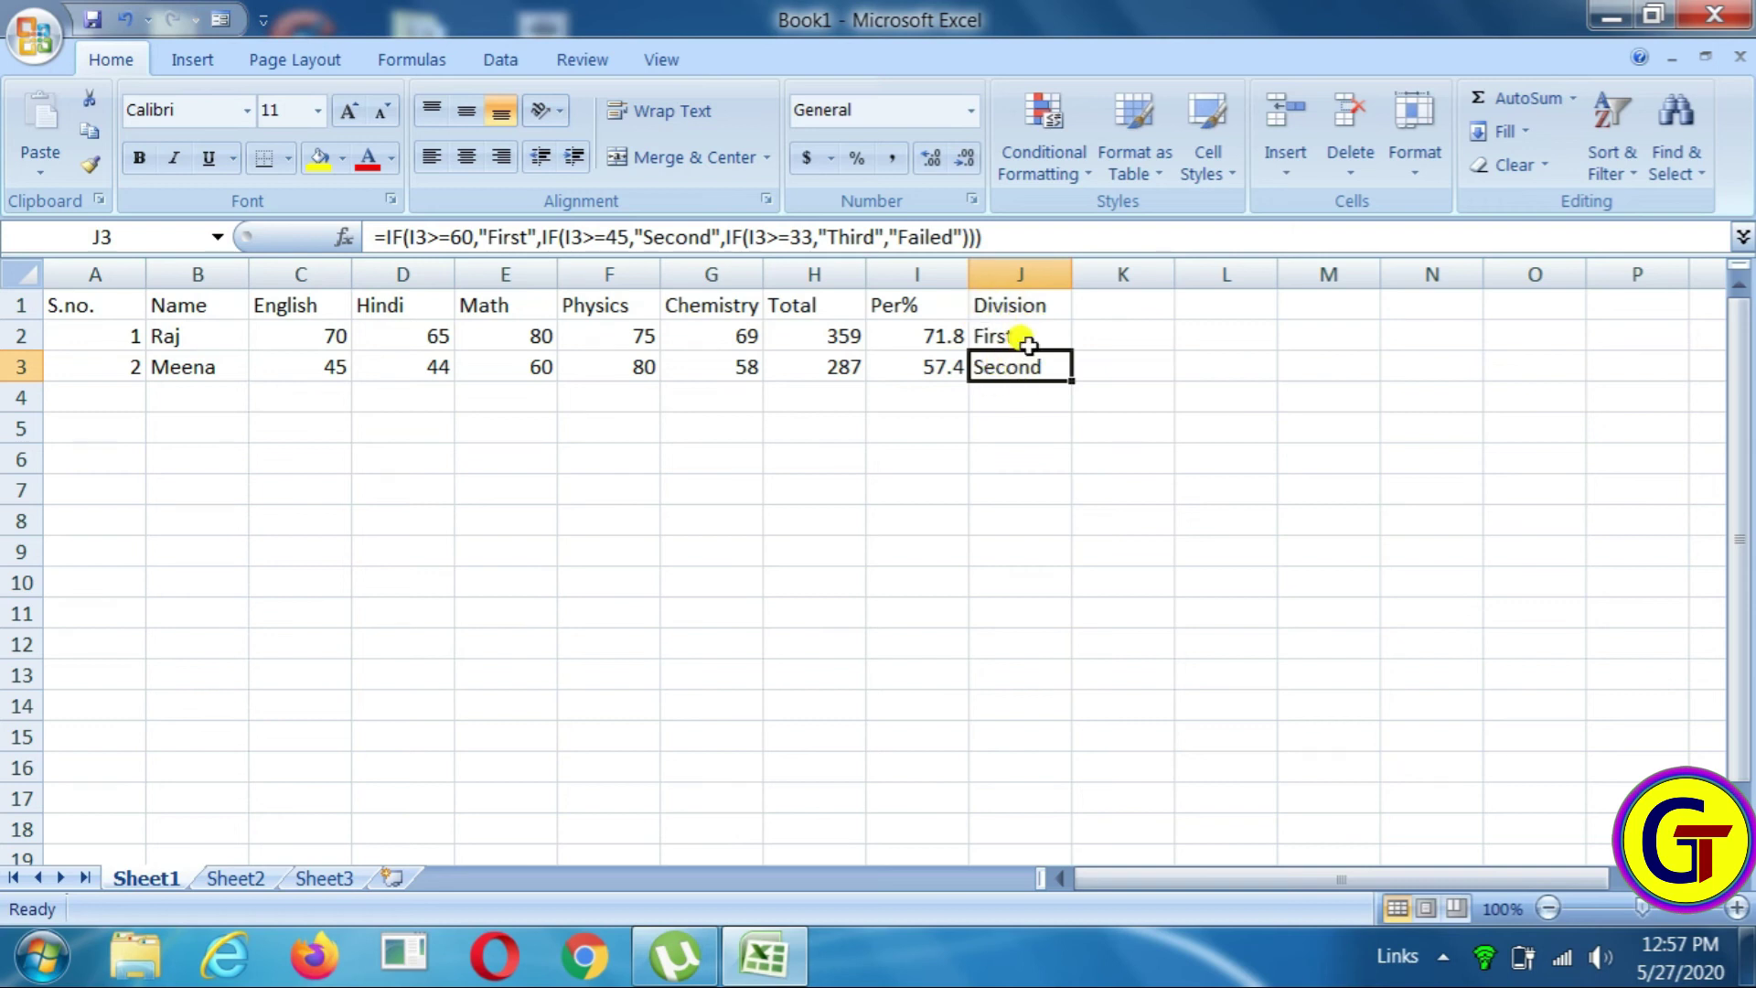
click(1018, 300)
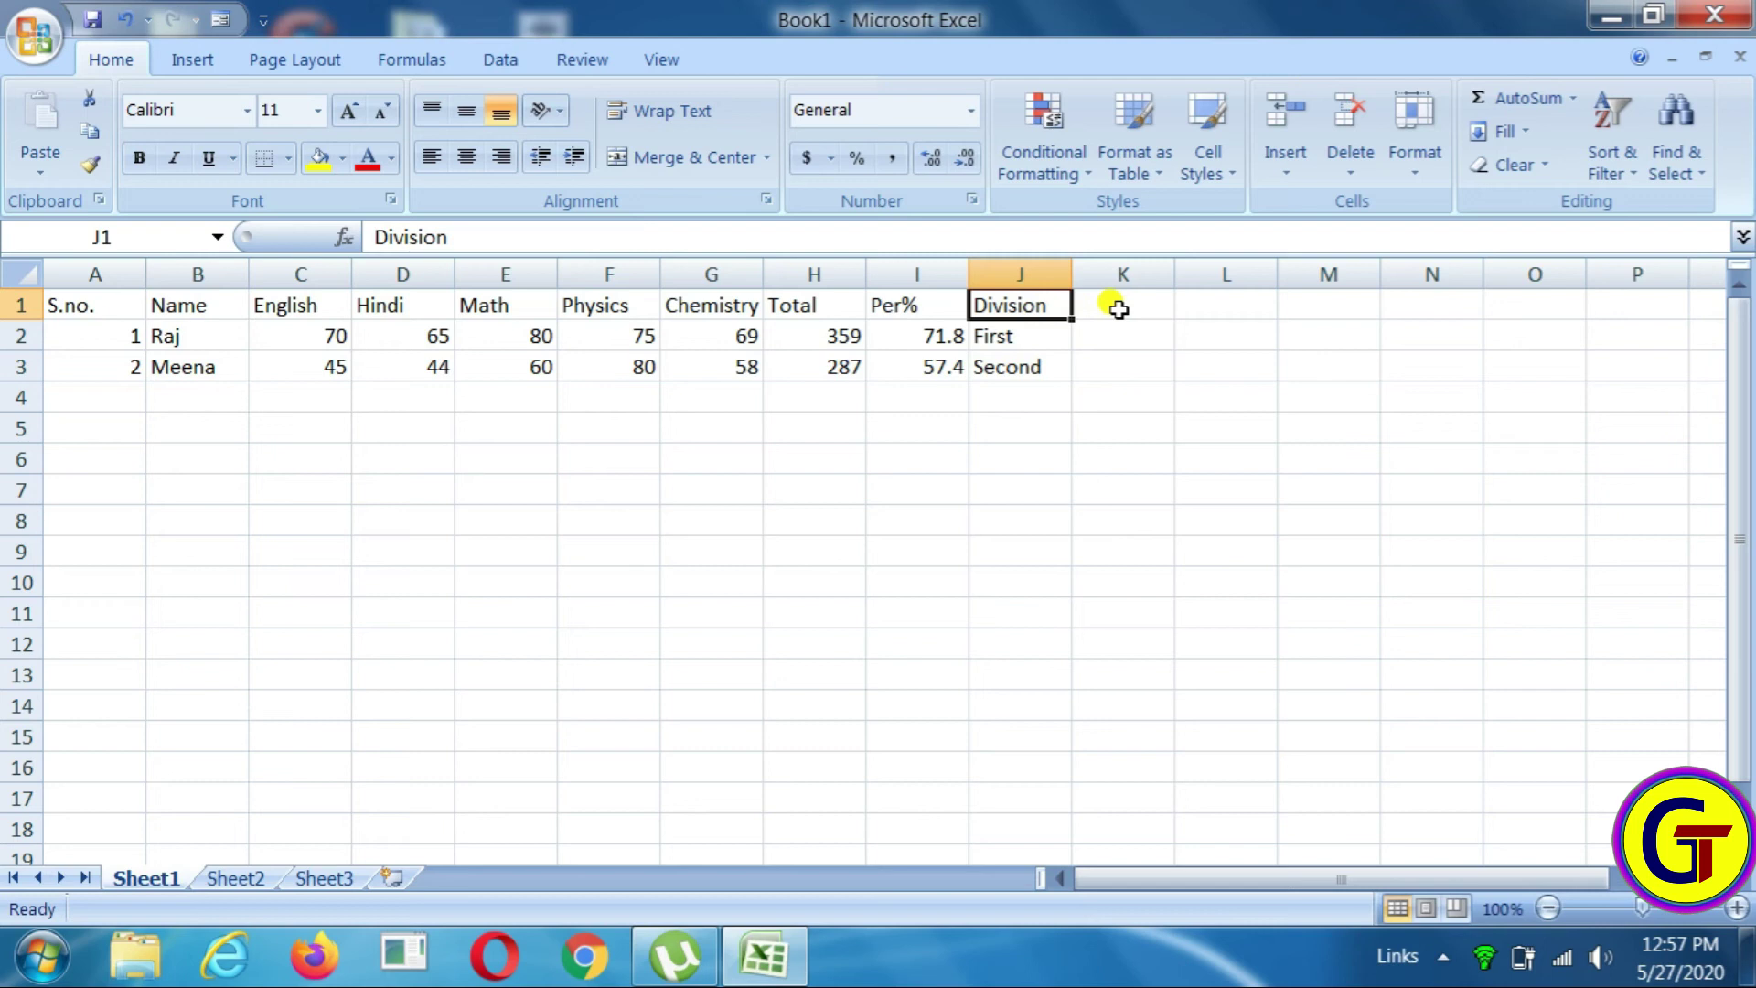
Enter the heading 'Grade' in K1, fixing the 'Drade' typo
click(1118, 309)
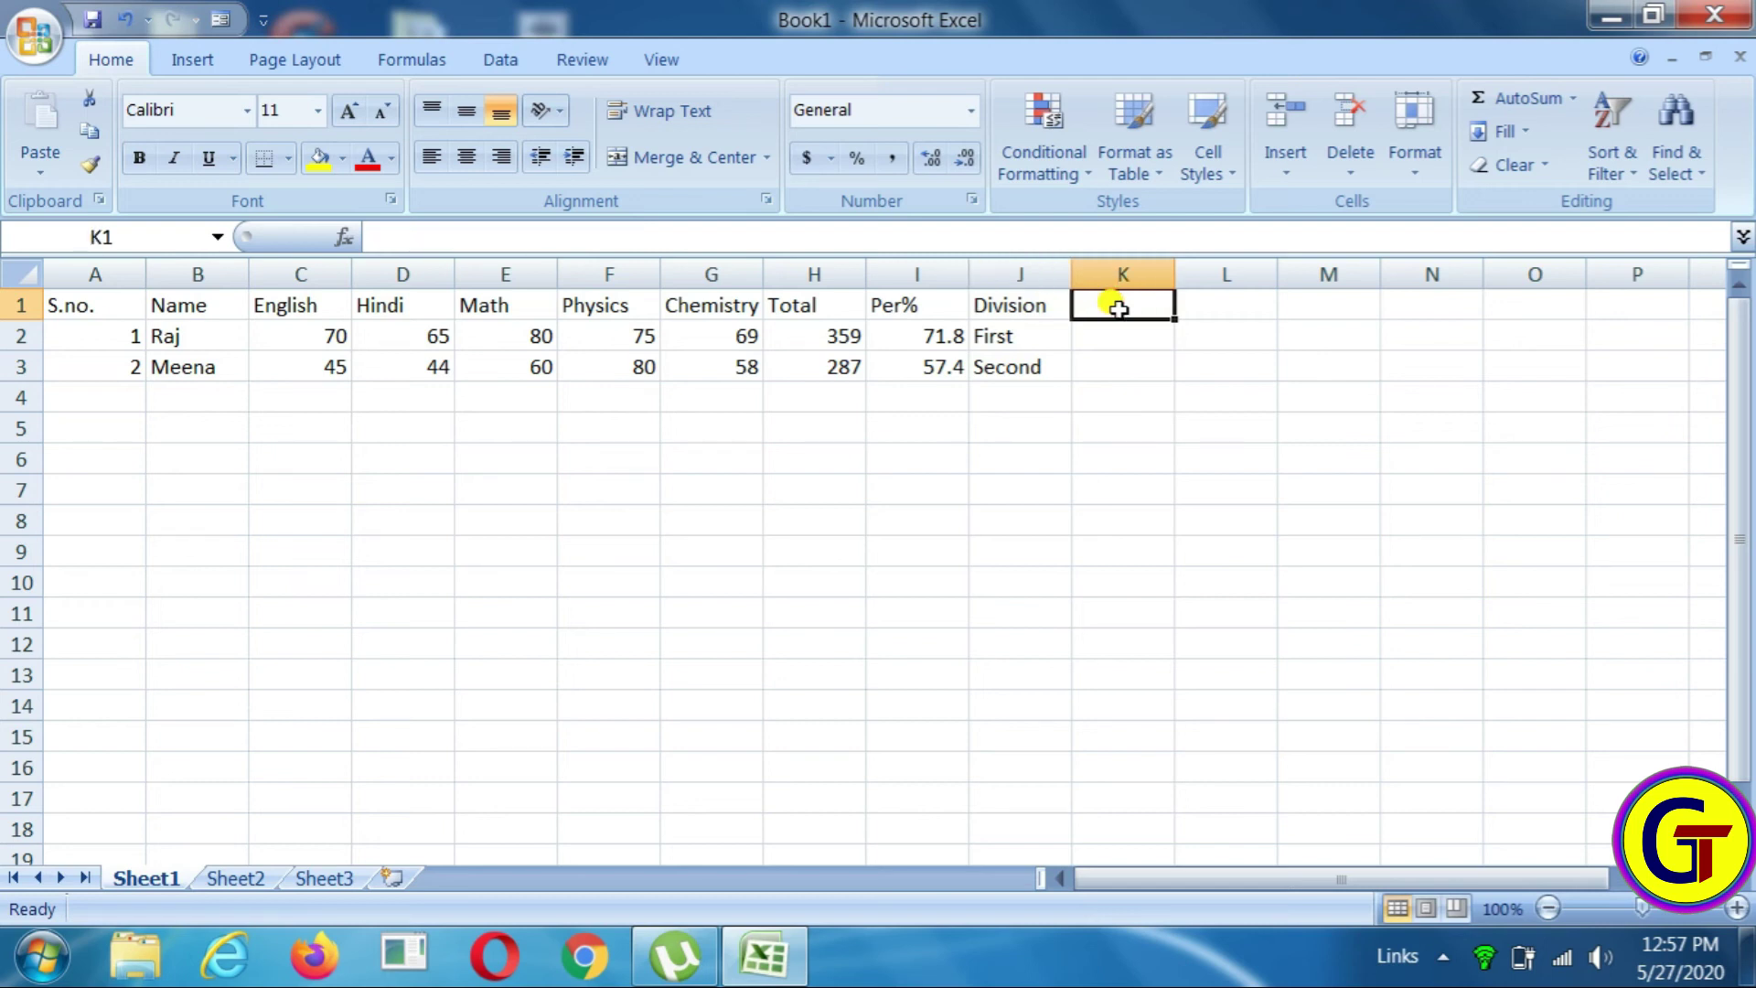
text(Drade)
key(BackSpace)
key(BackSpace)
key(BackSpace)
key(BackSpace)
key(BackSpace)
text(Grade)
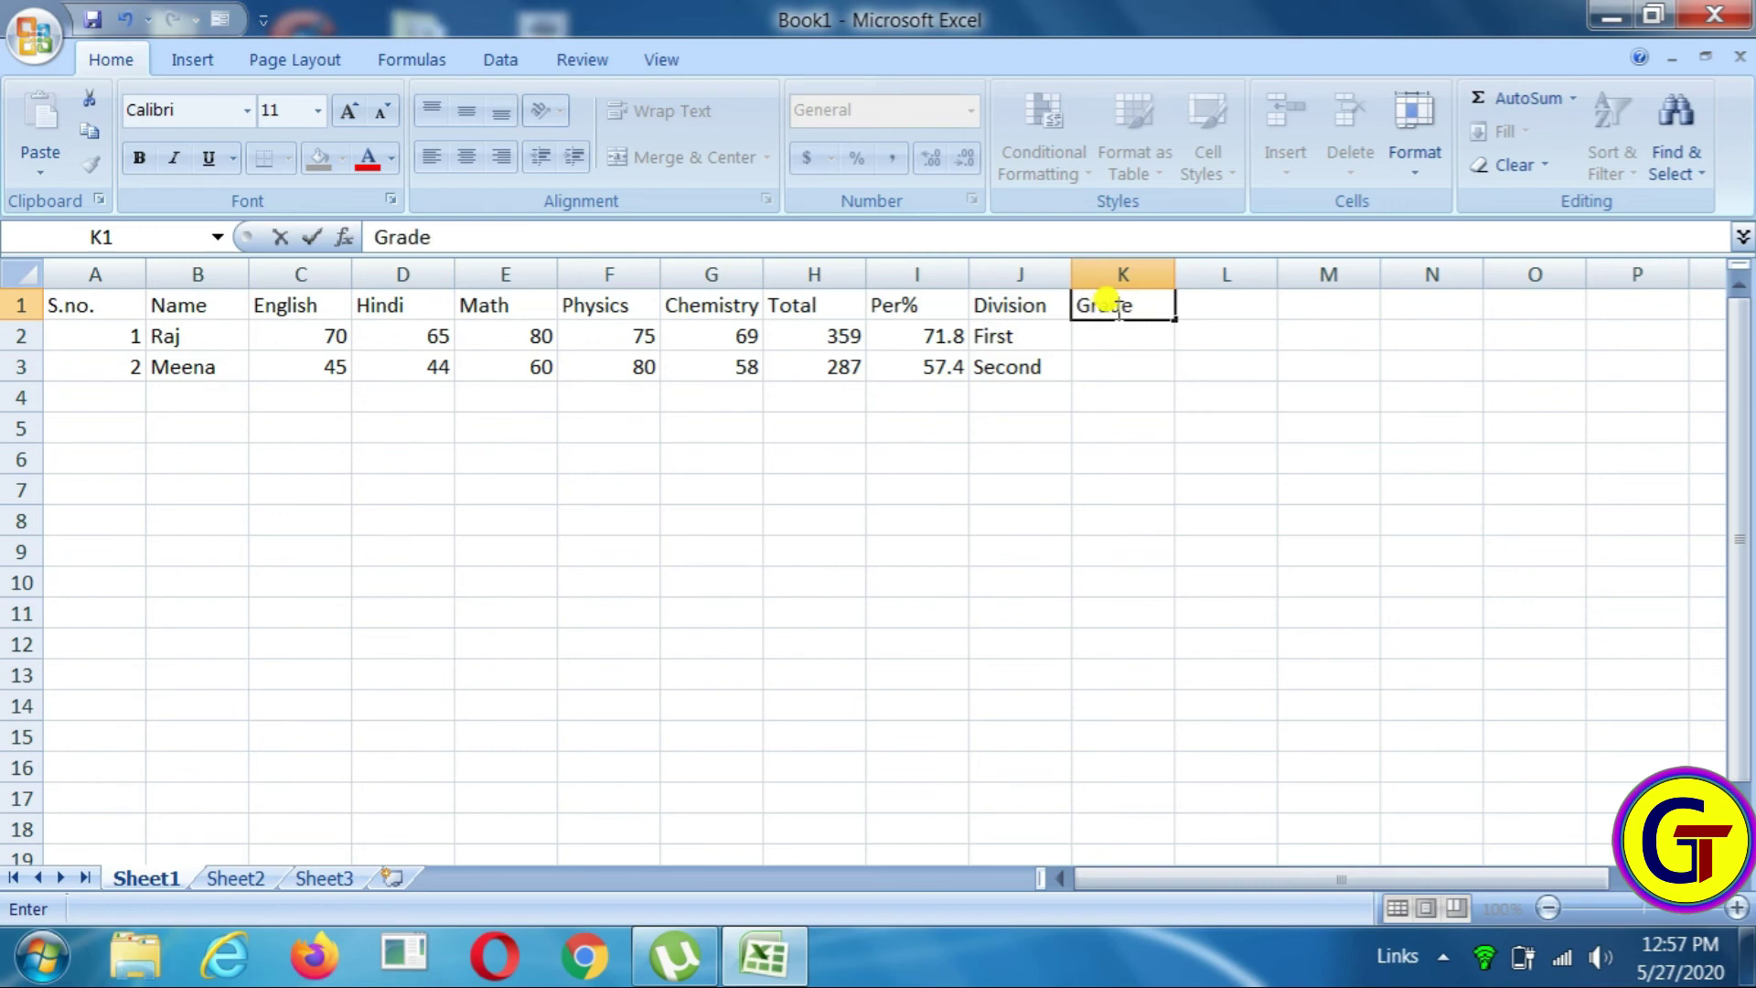
key(Return)
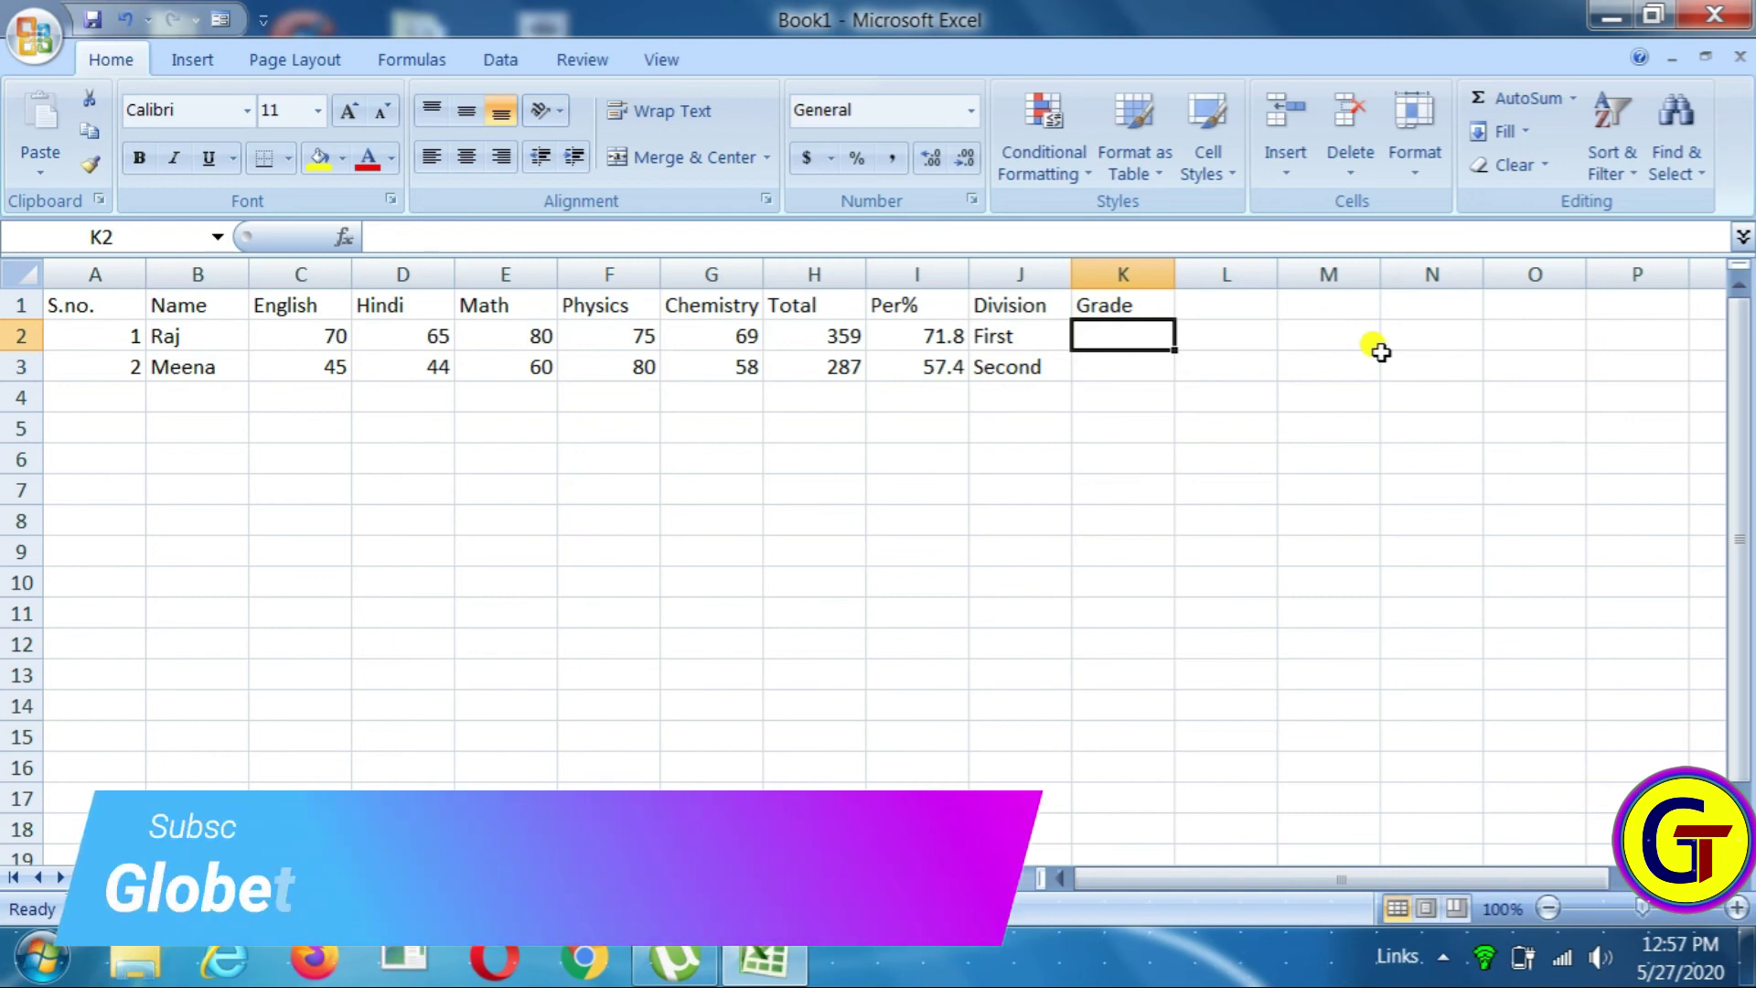
Type the K2 grade formula =if(i2>=60,"A",if(i2>=45,"B",if(i2>=33,"C","Failed"
text(=)
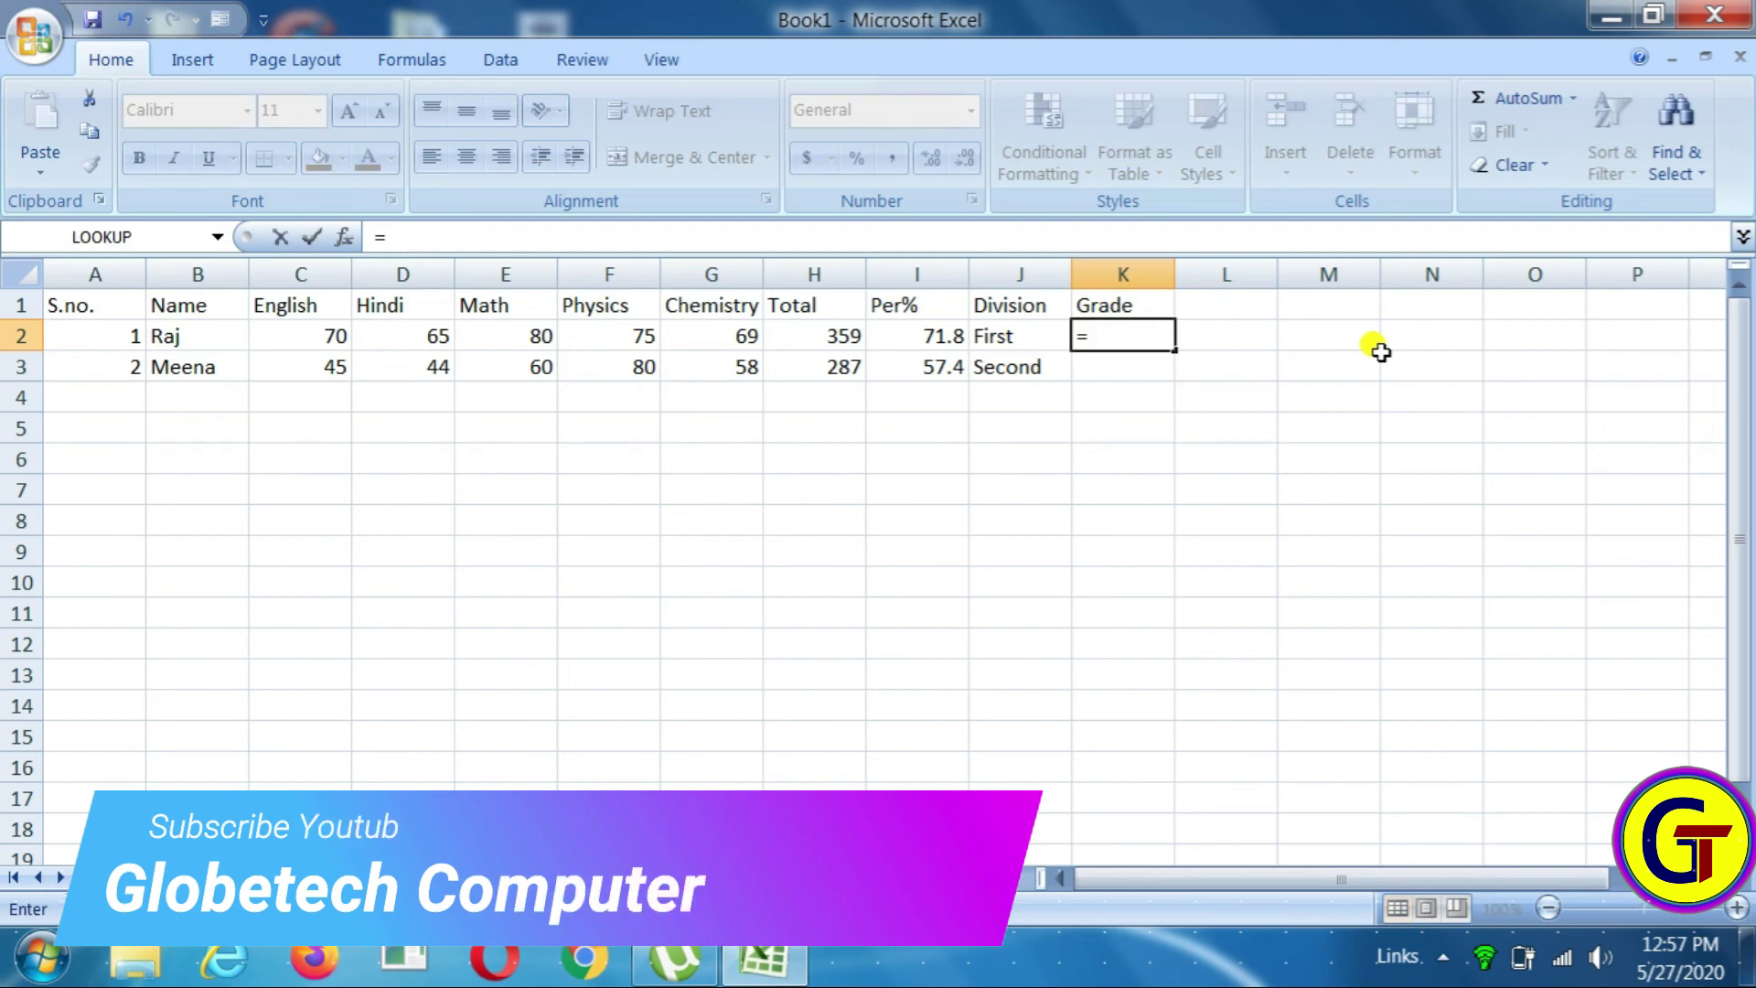
text(if()
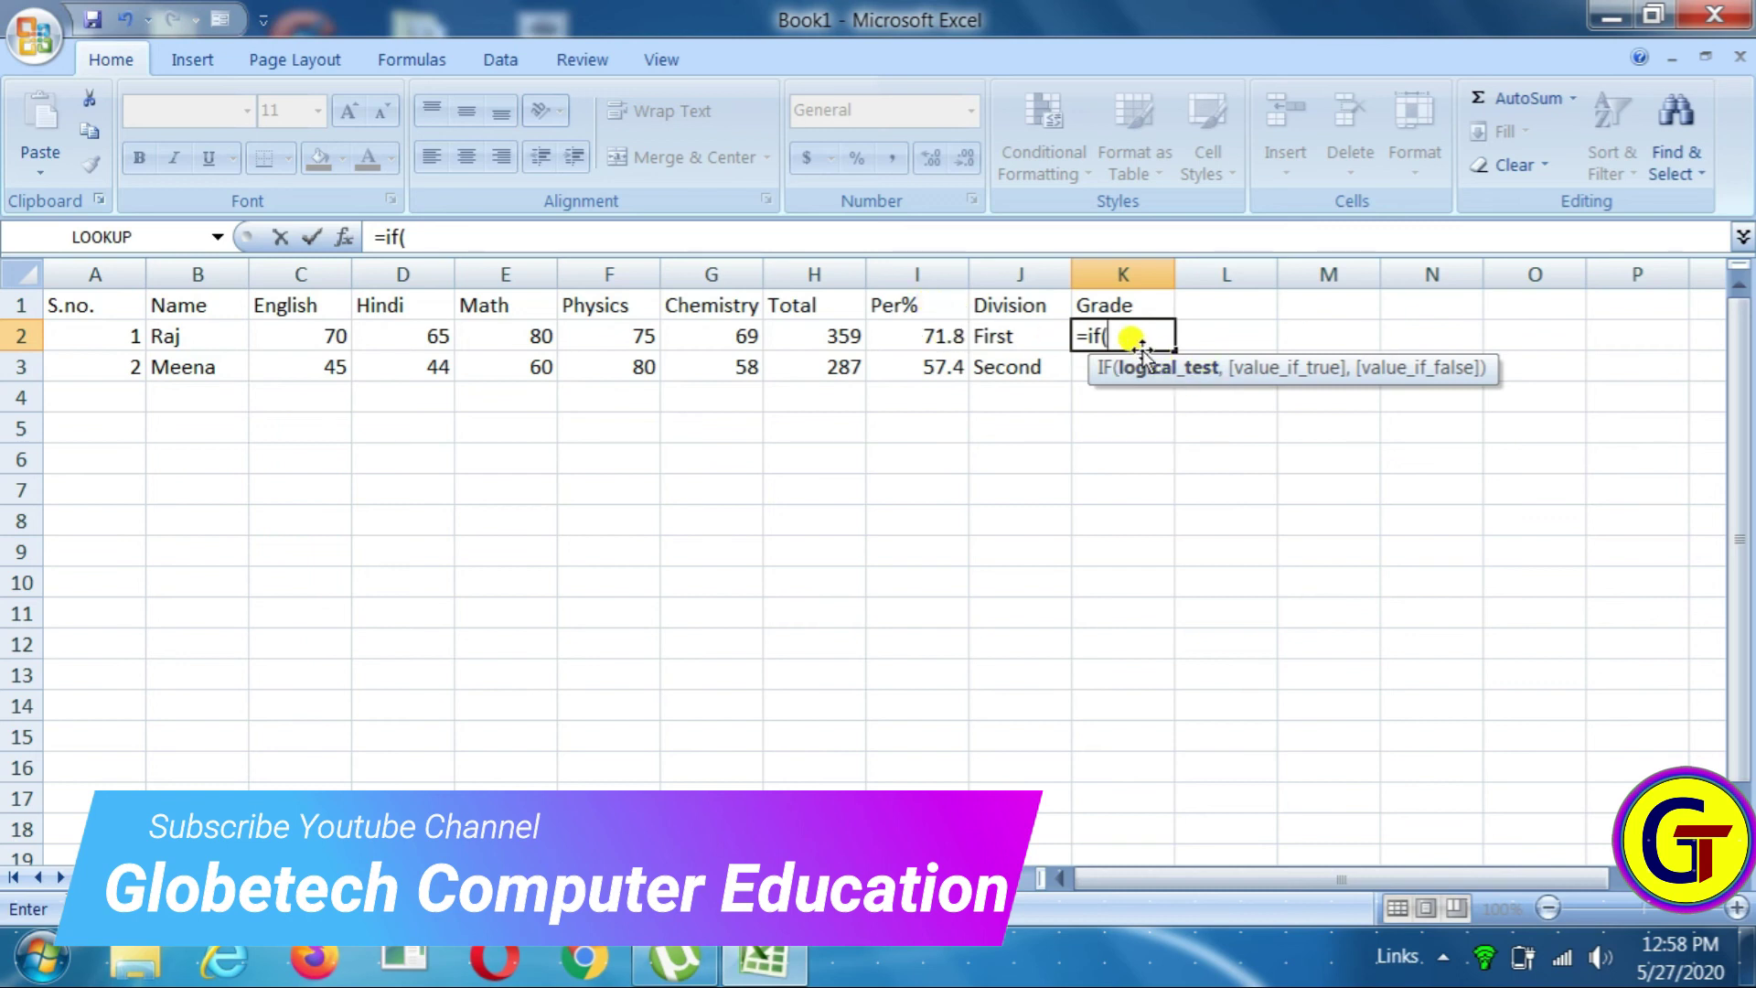
text(i2)
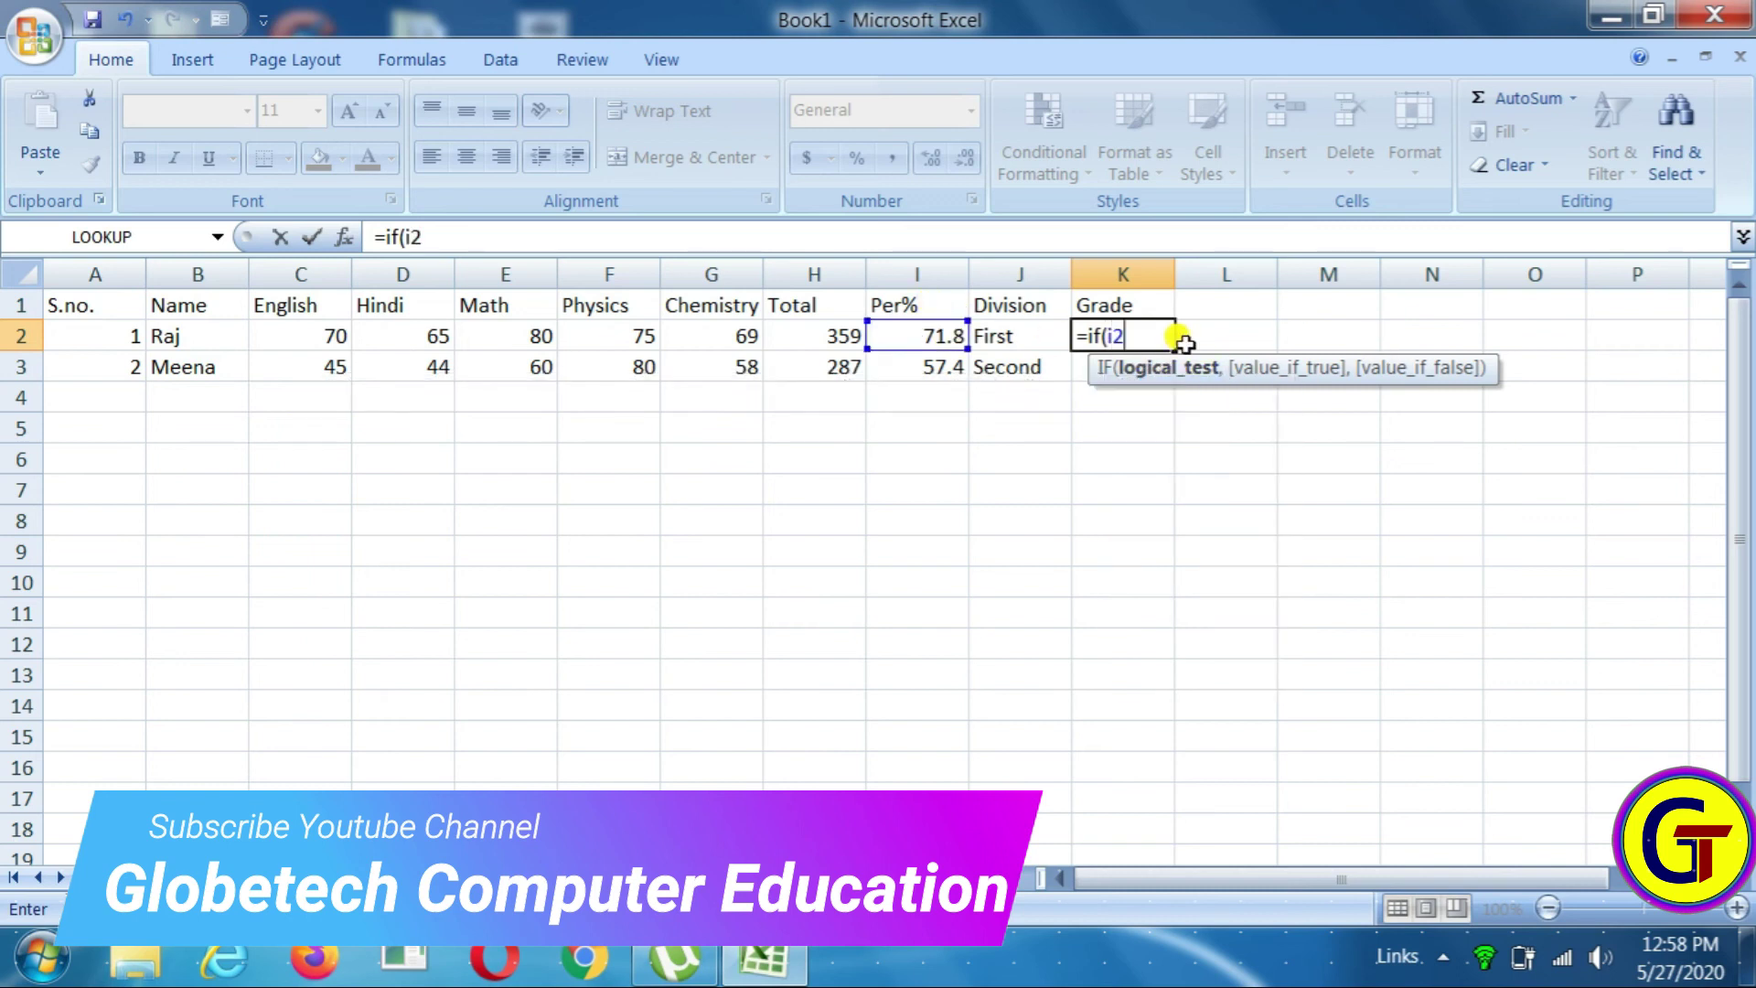
text(>=)
text(60)
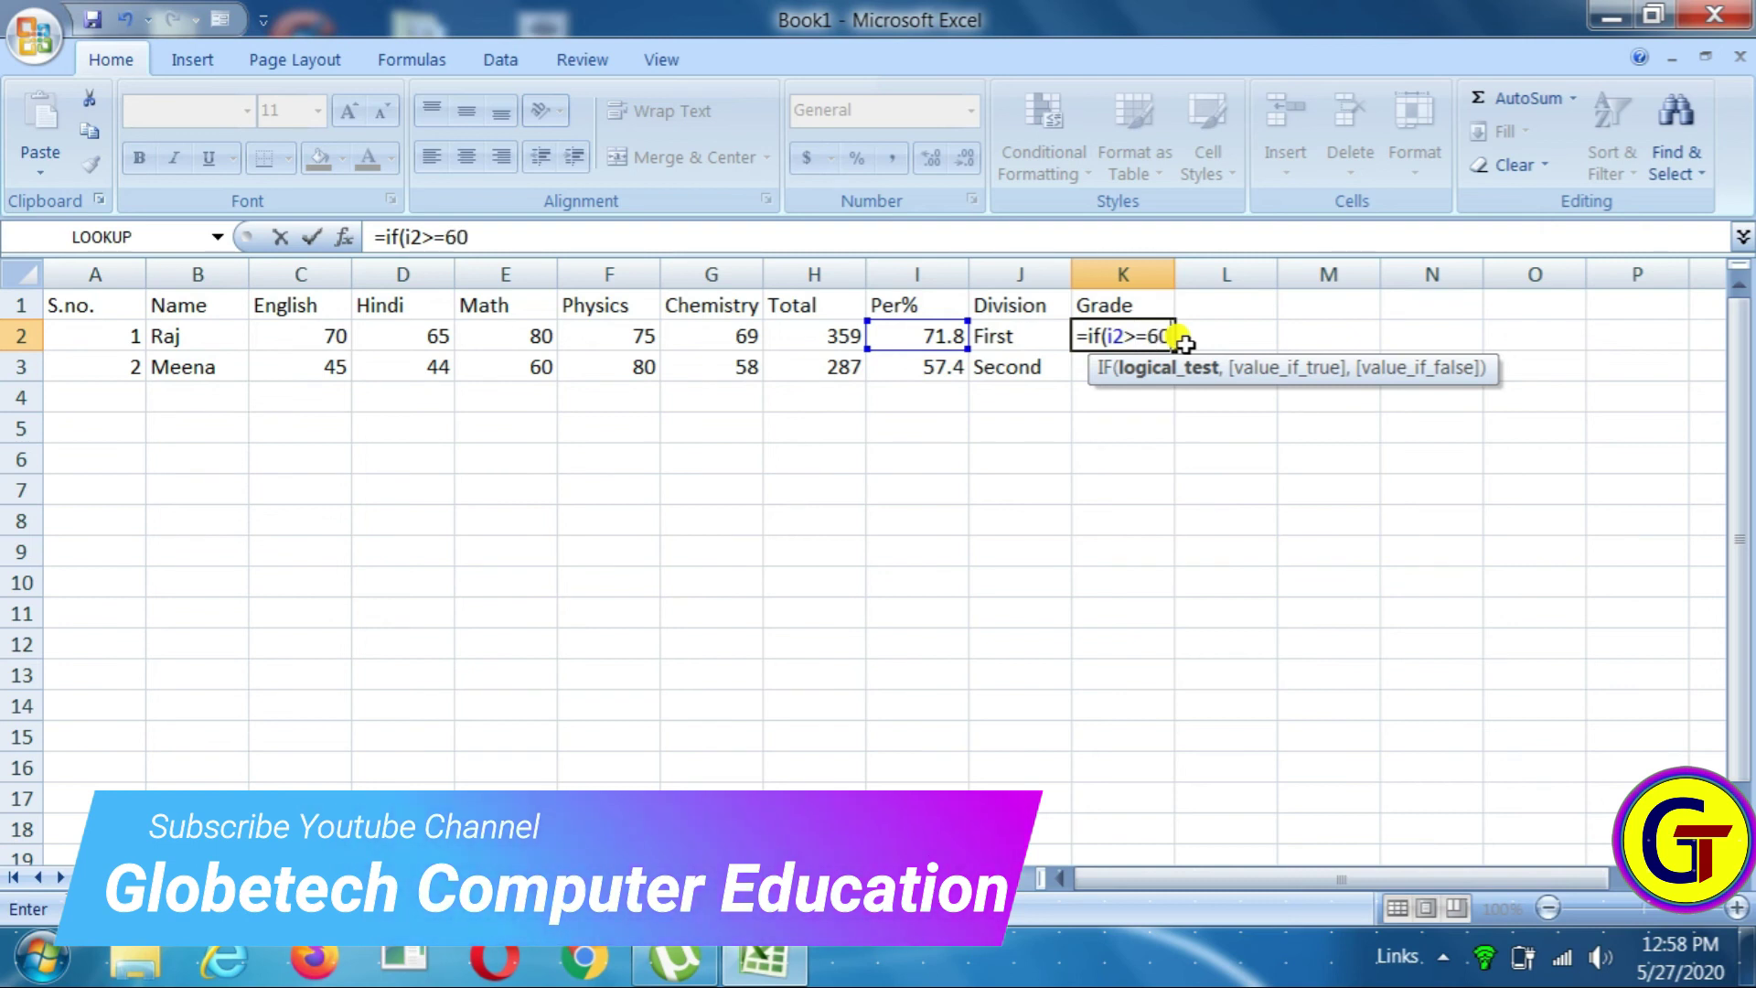
text(,)
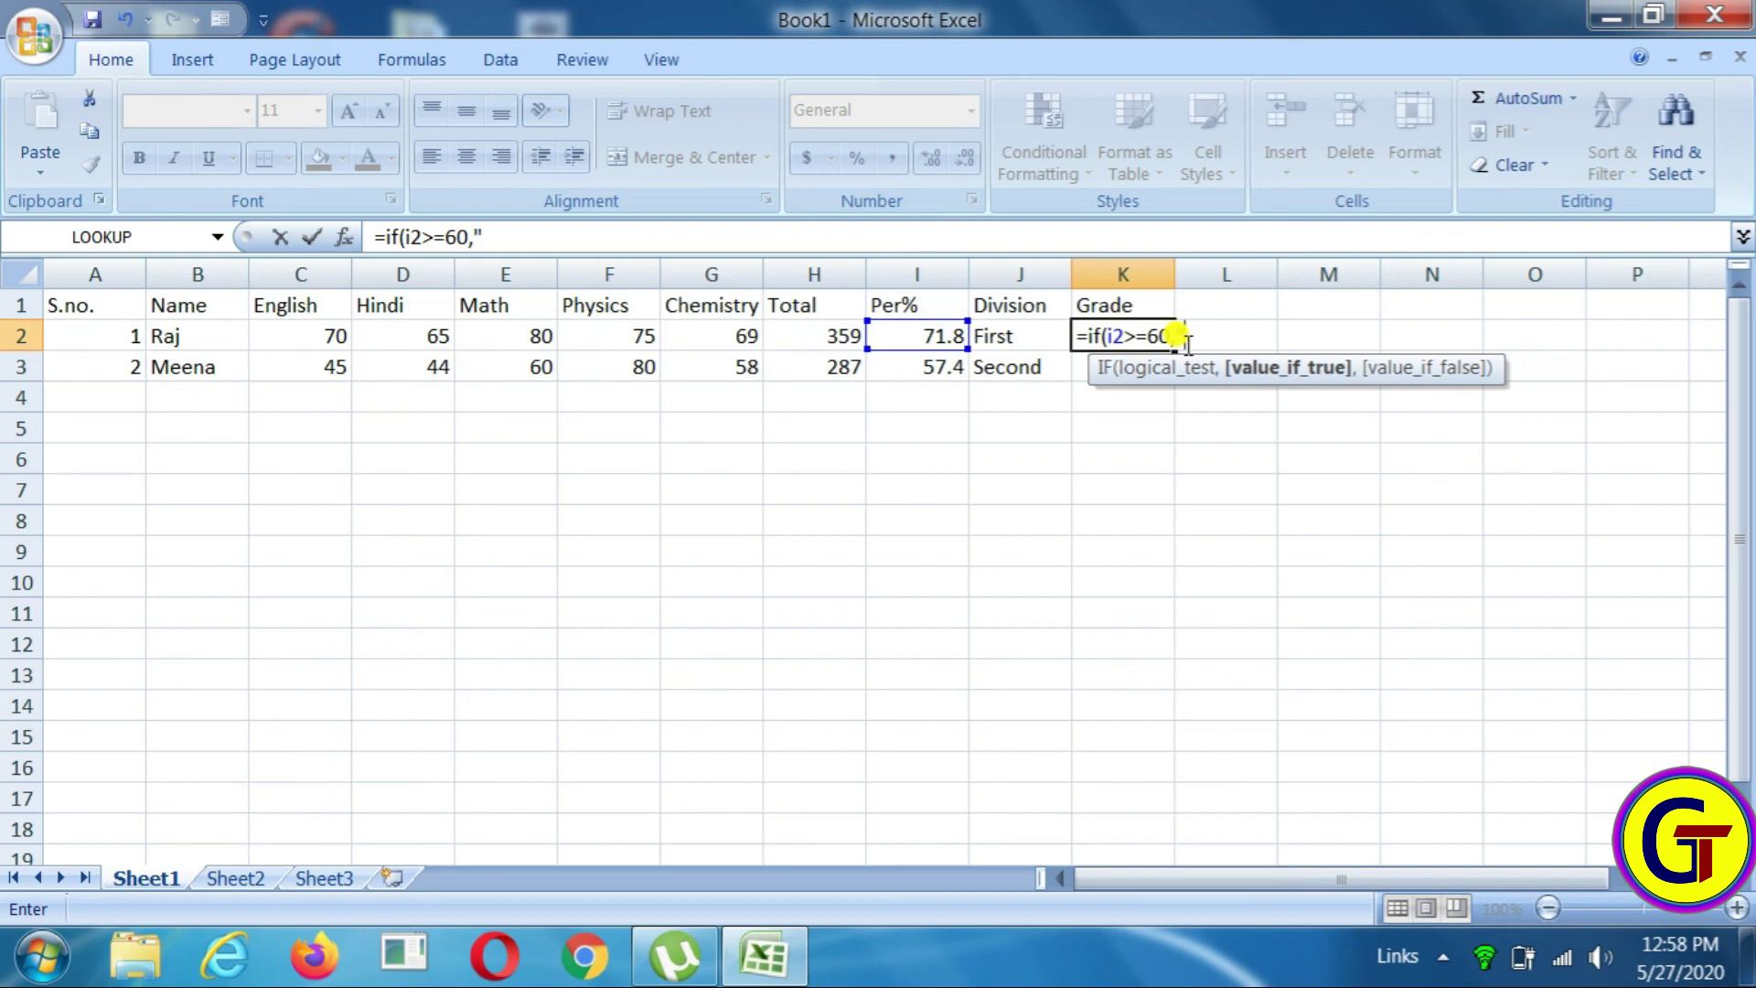
text(A)
text(")
text(,)
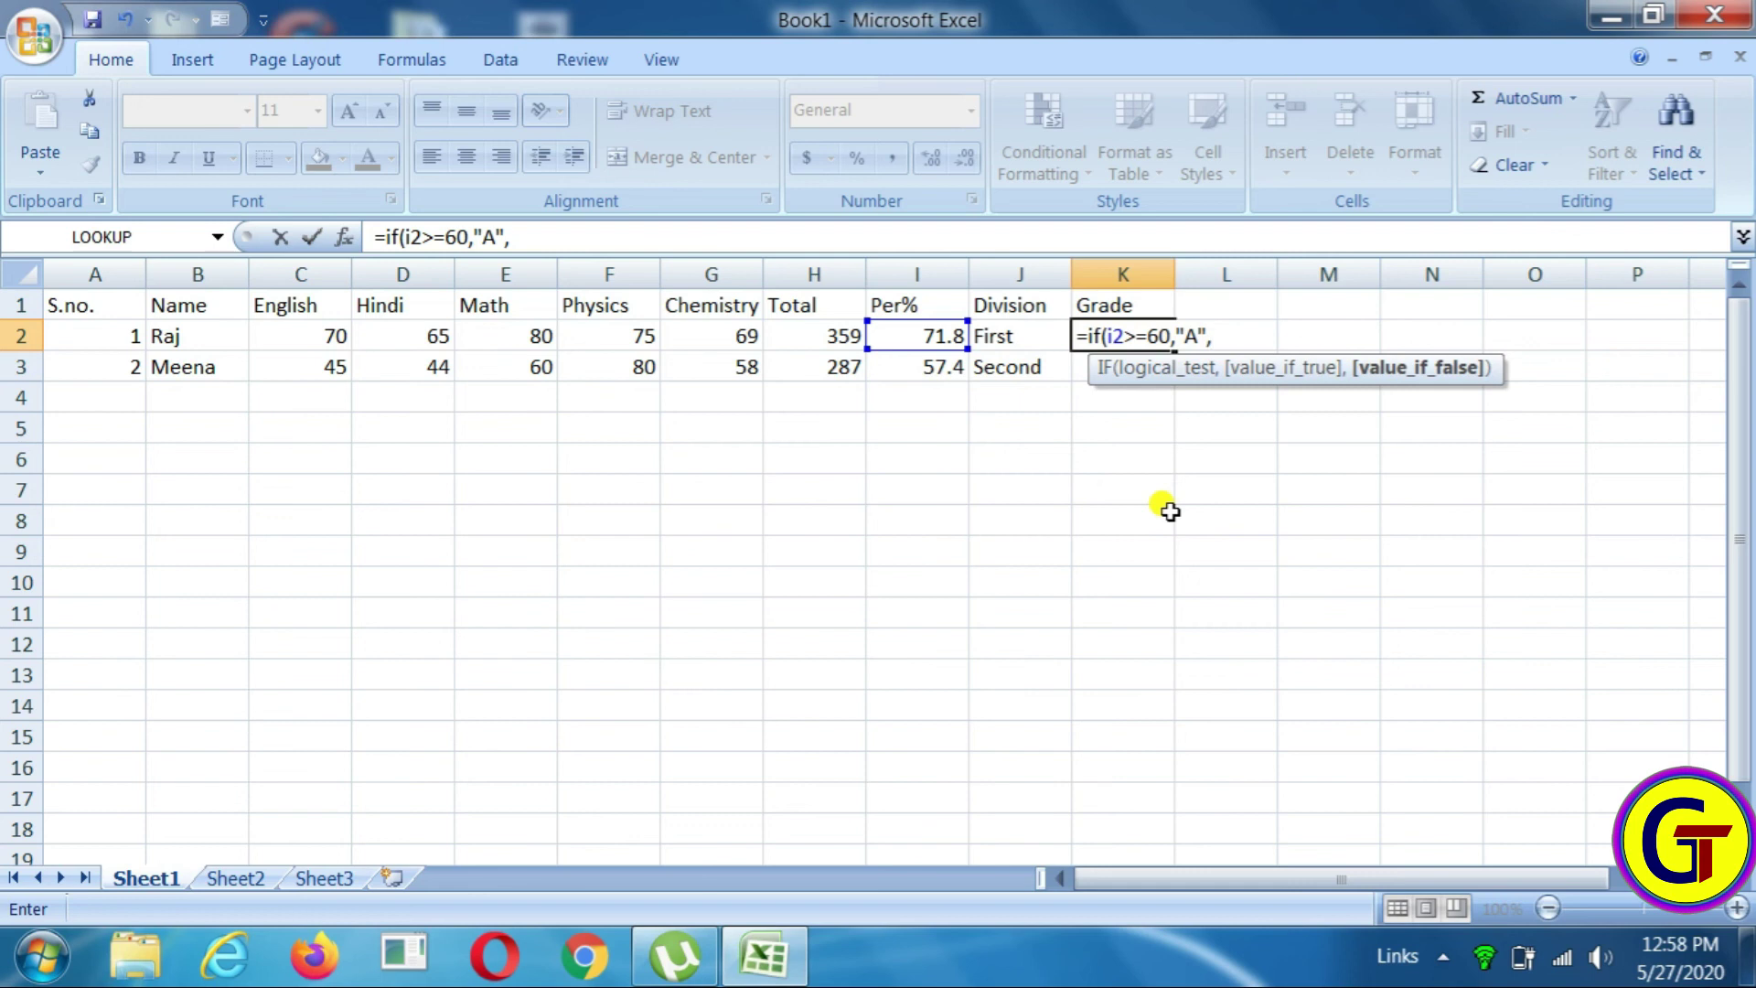
text(if)
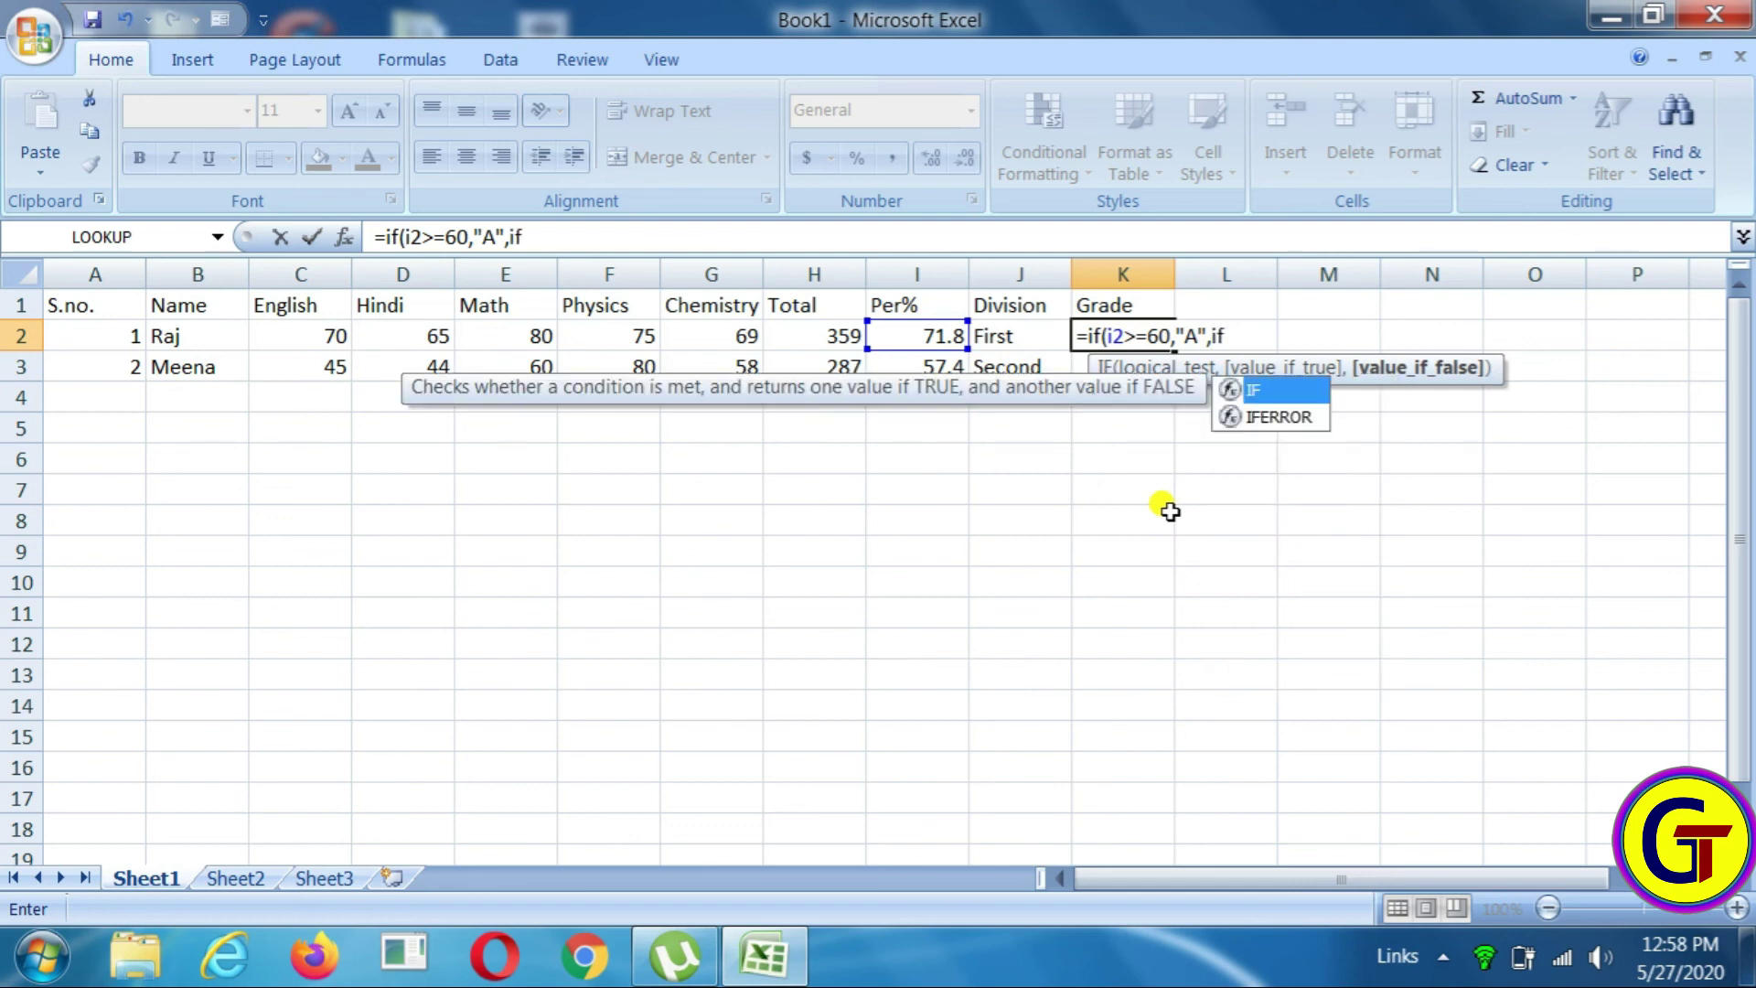
text((i2>=)
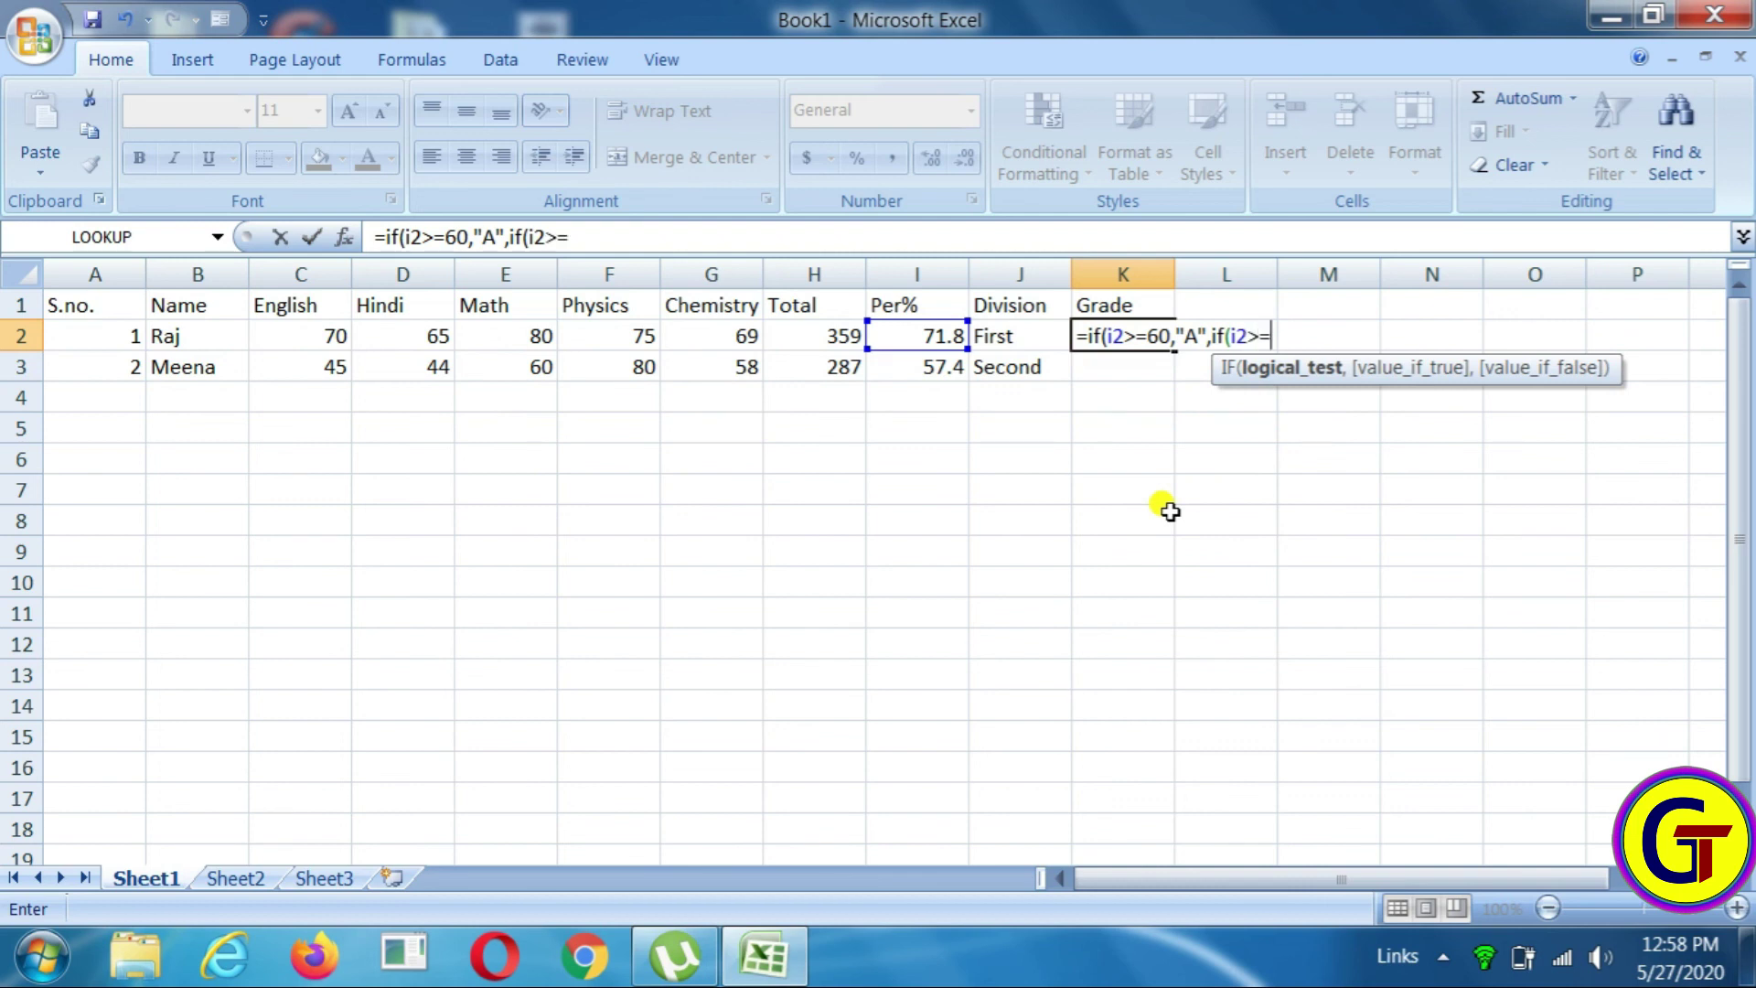
text(45)
text(,"B")
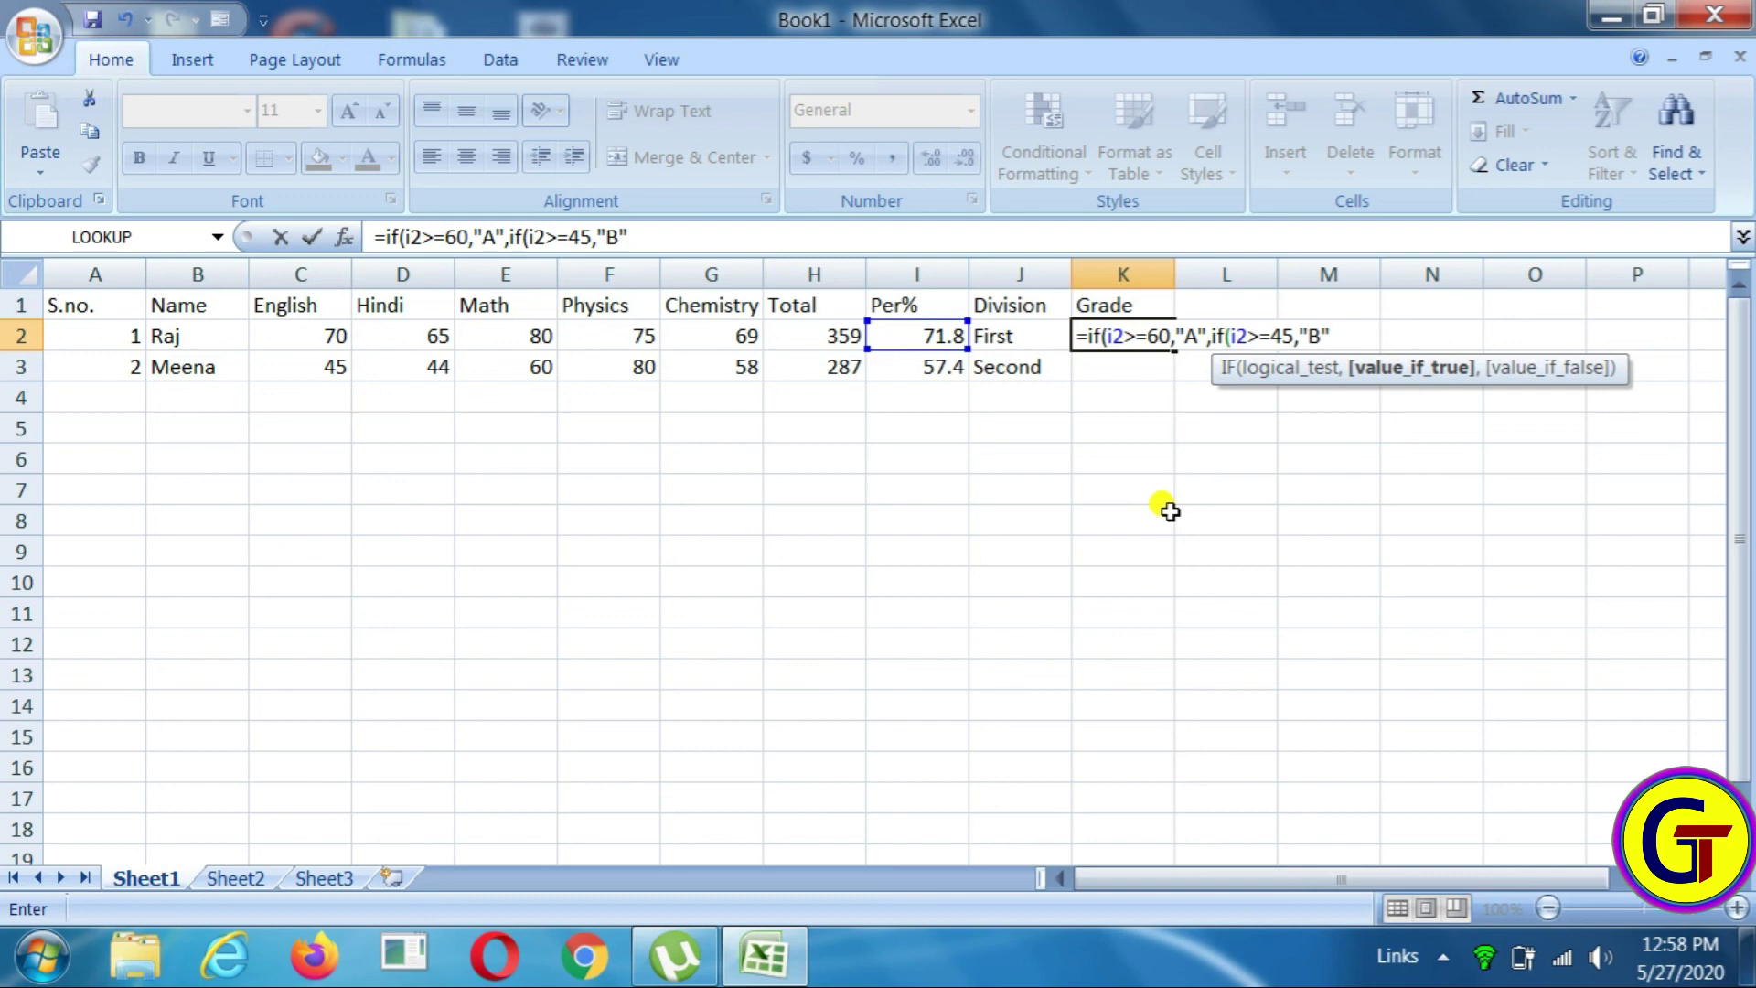
text(,)
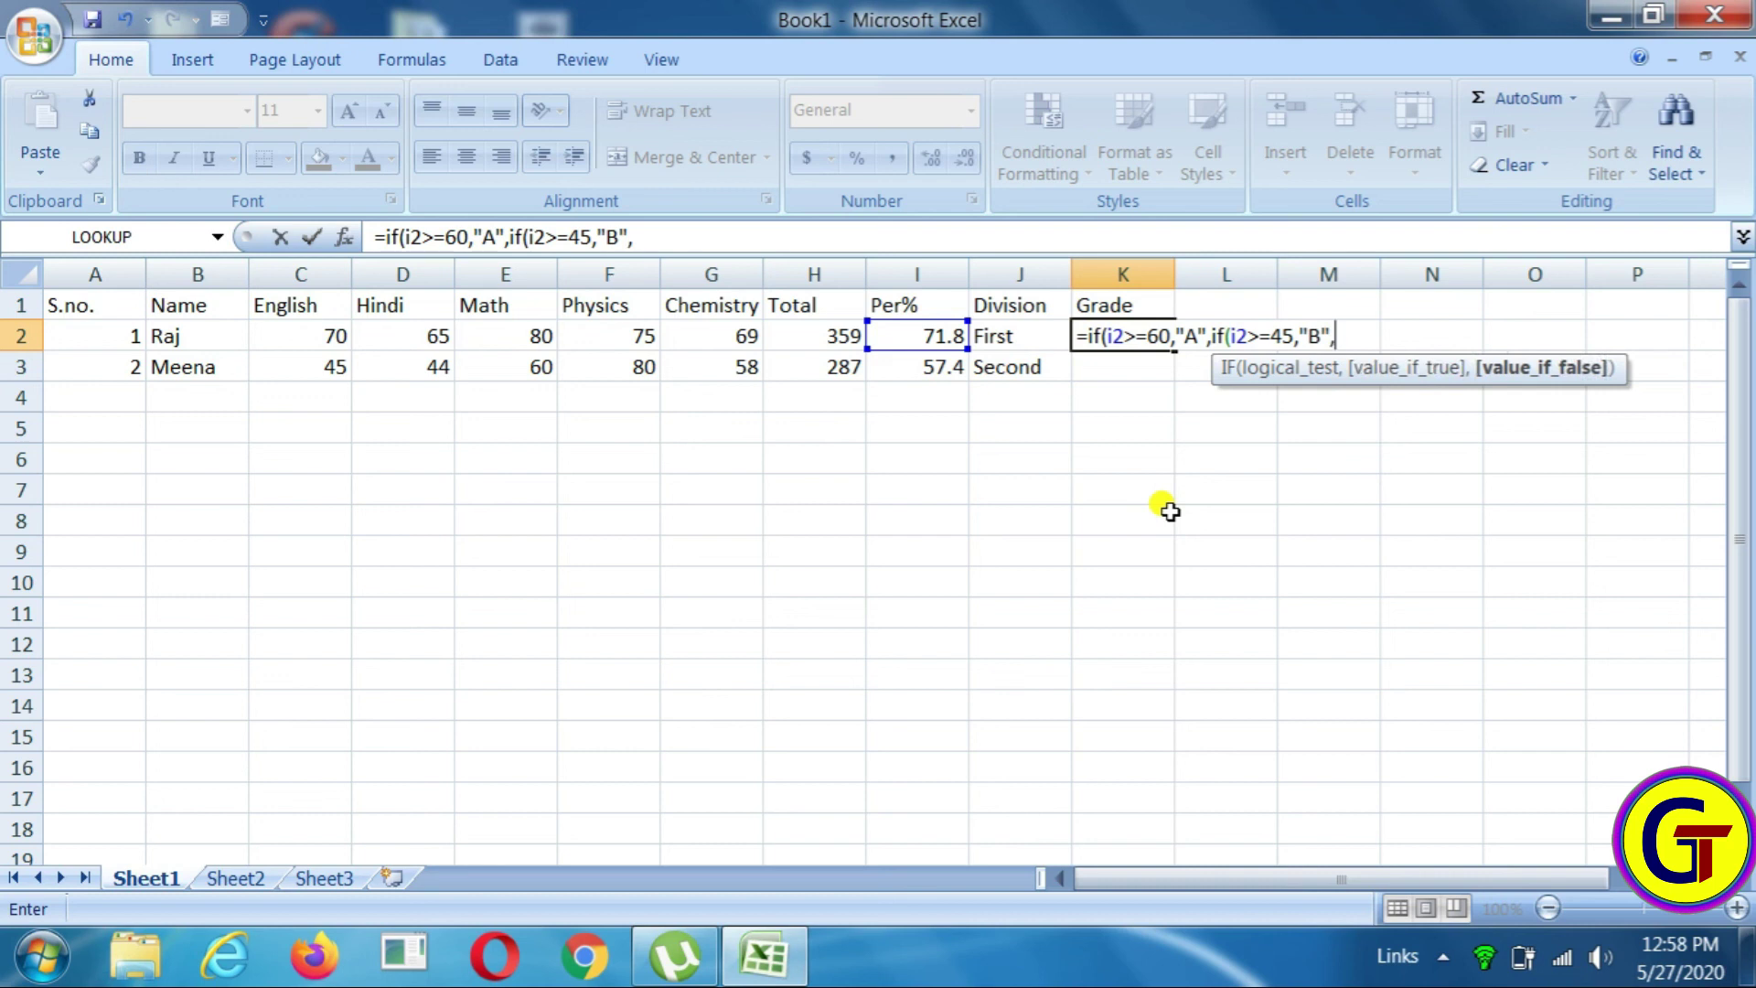
text(if)
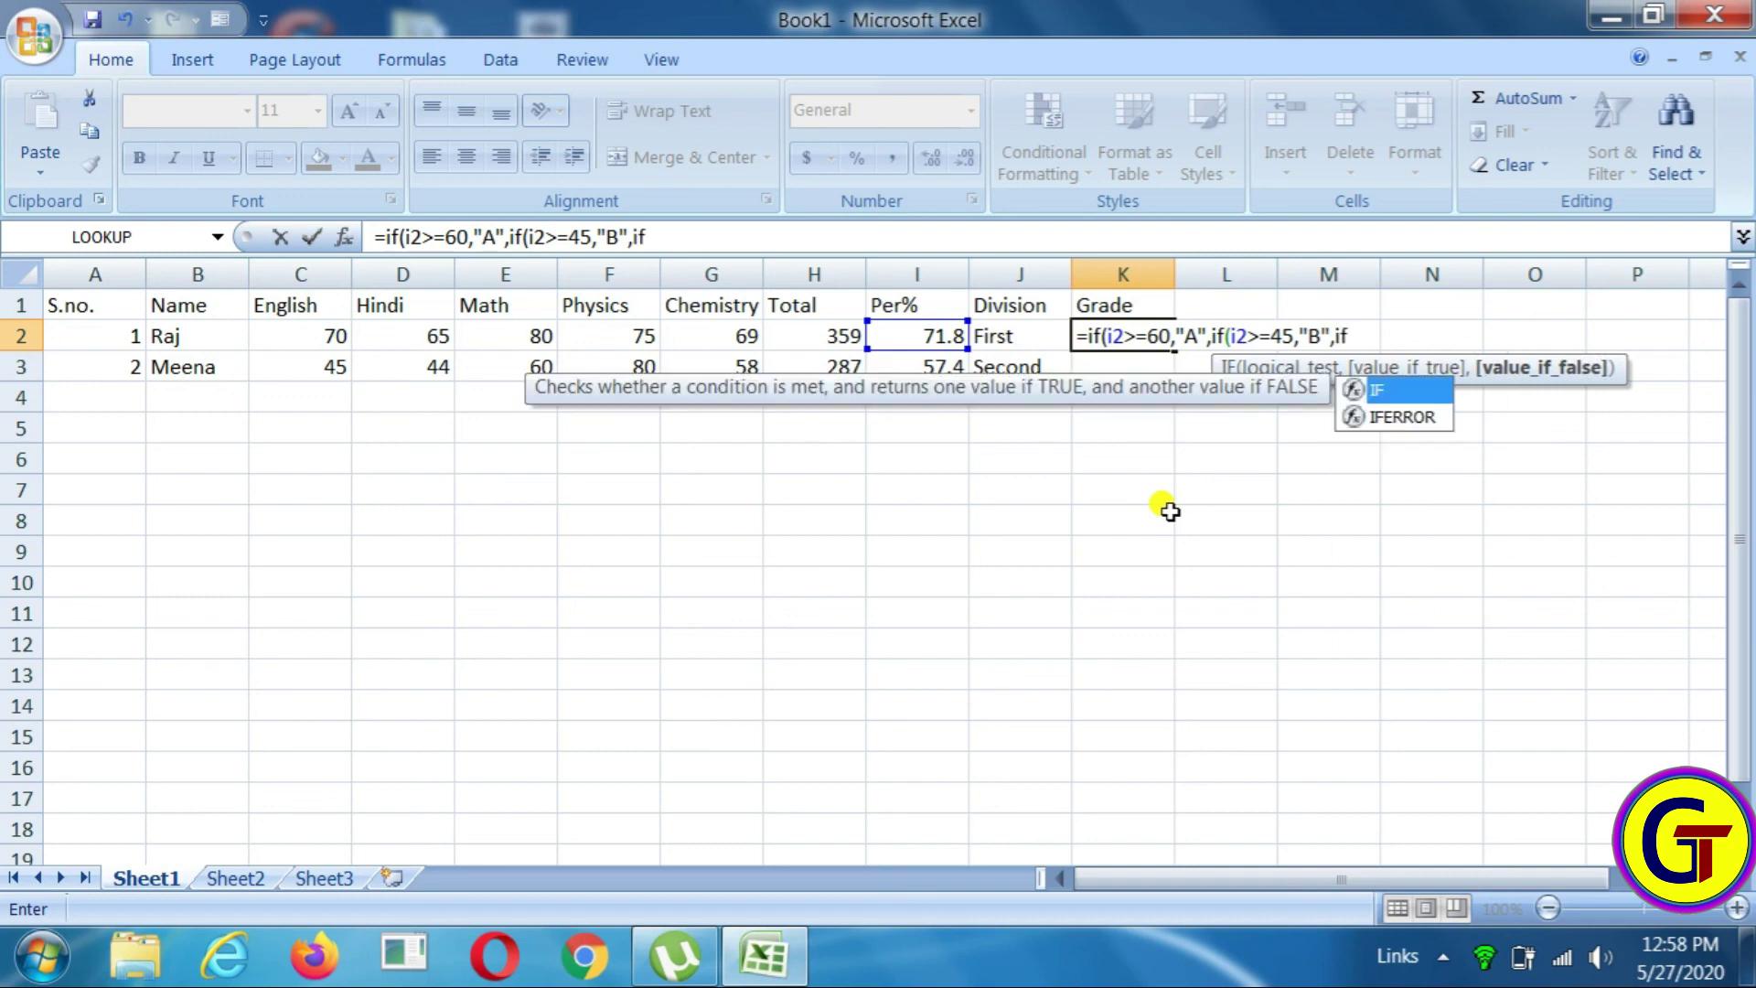
text(()
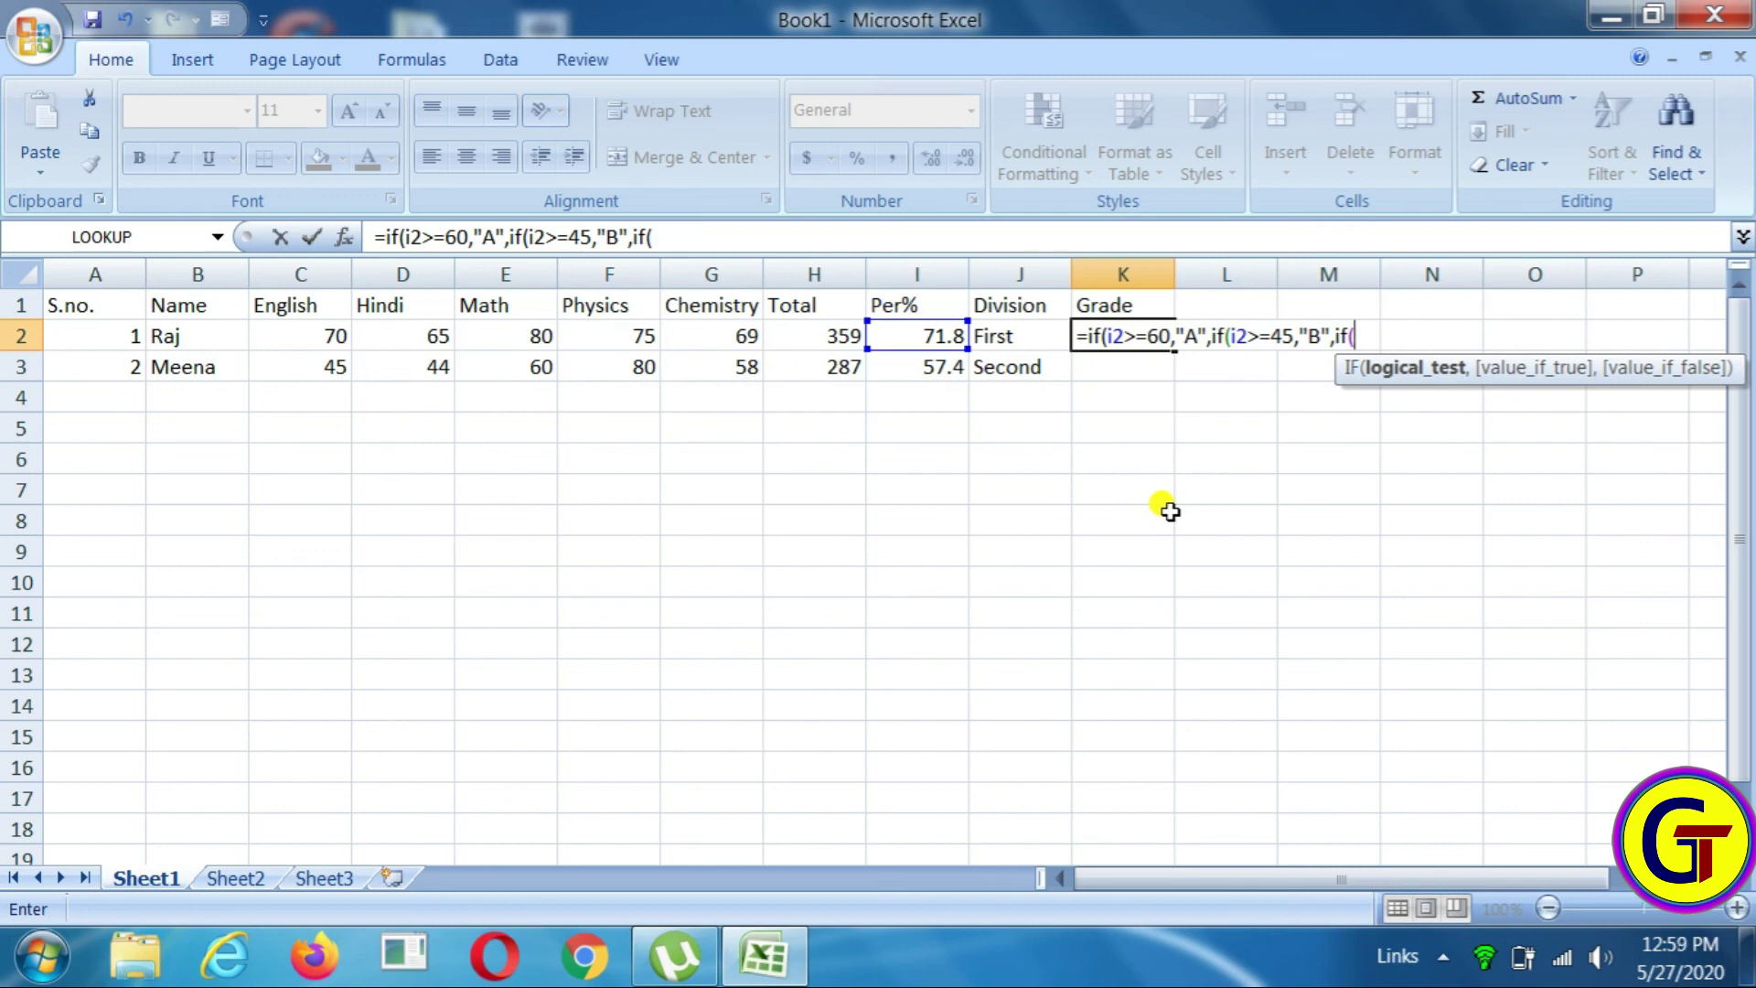
text(i)
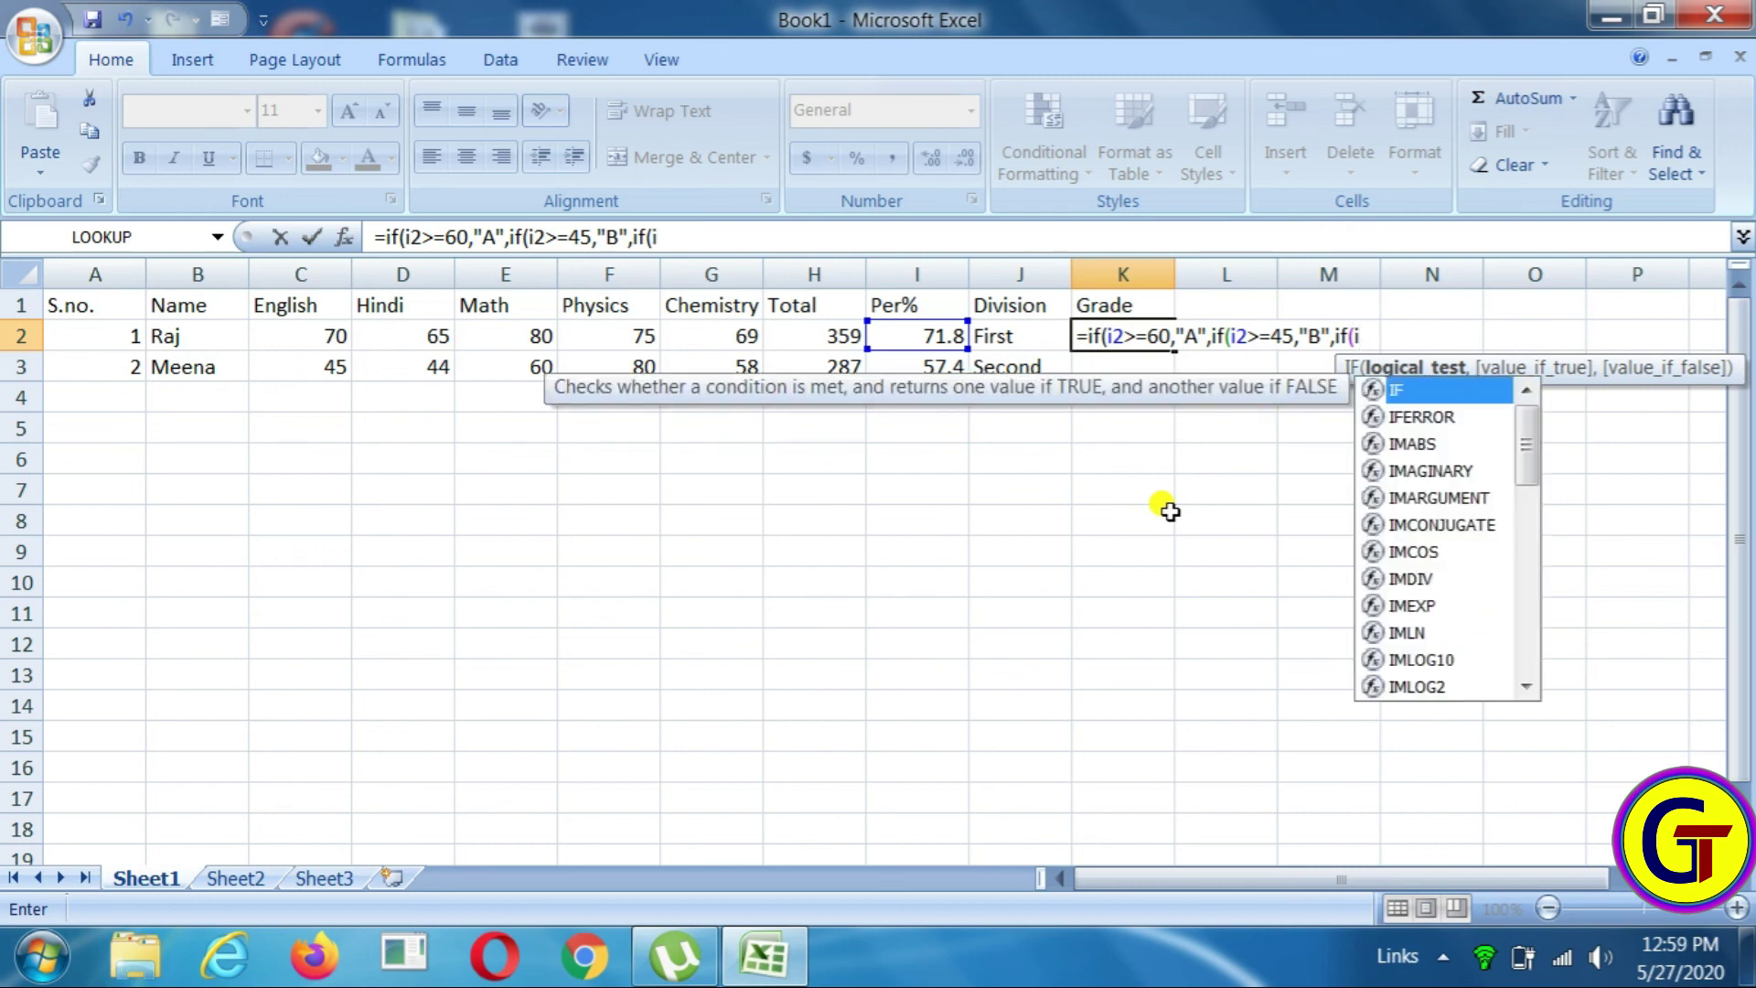
text(2>=33)
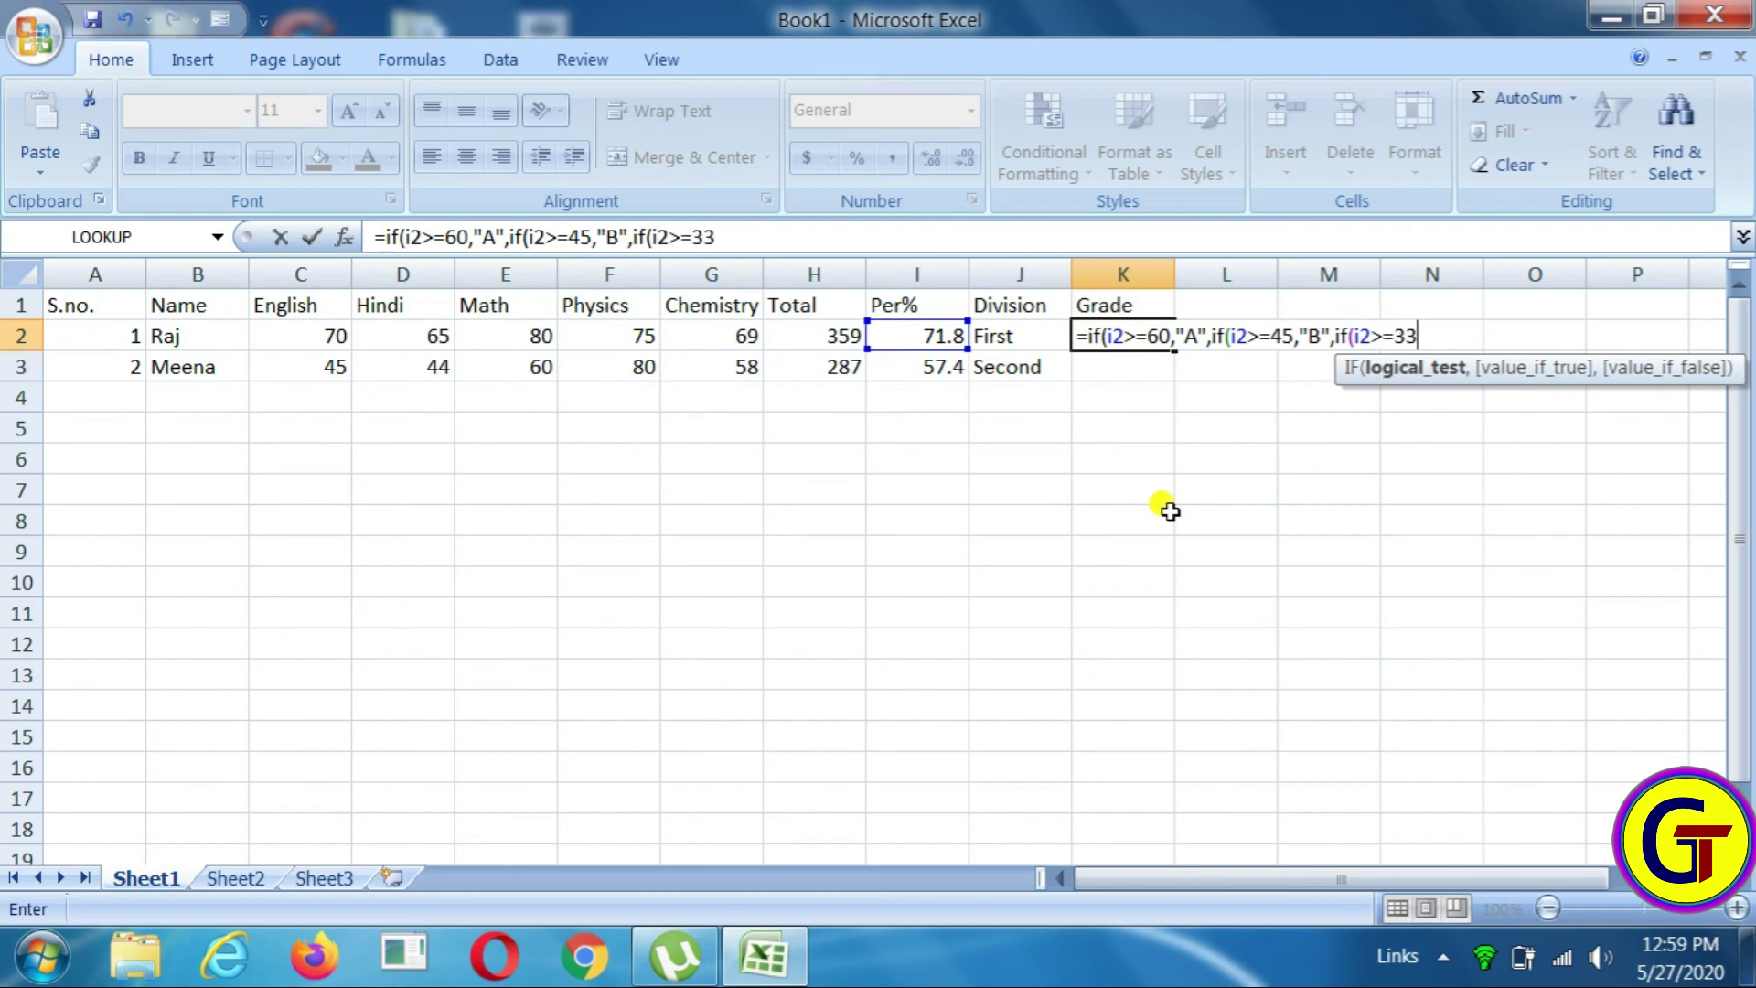
text(,")
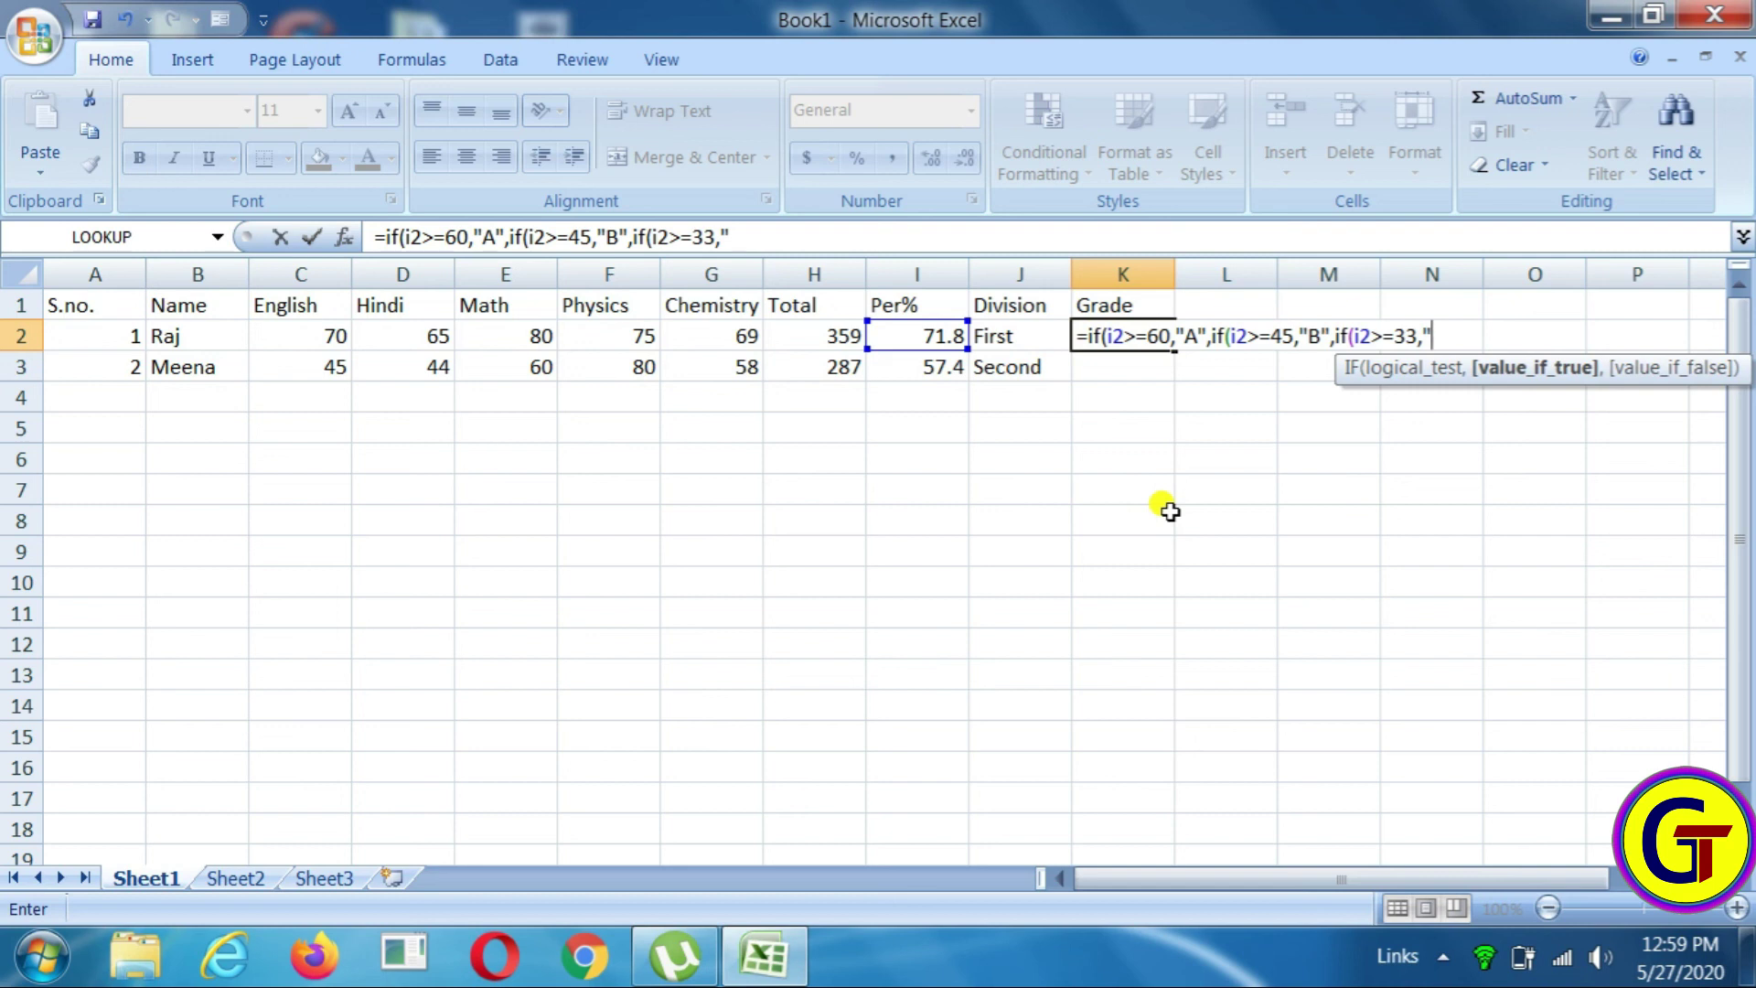
text(C")
text(,)
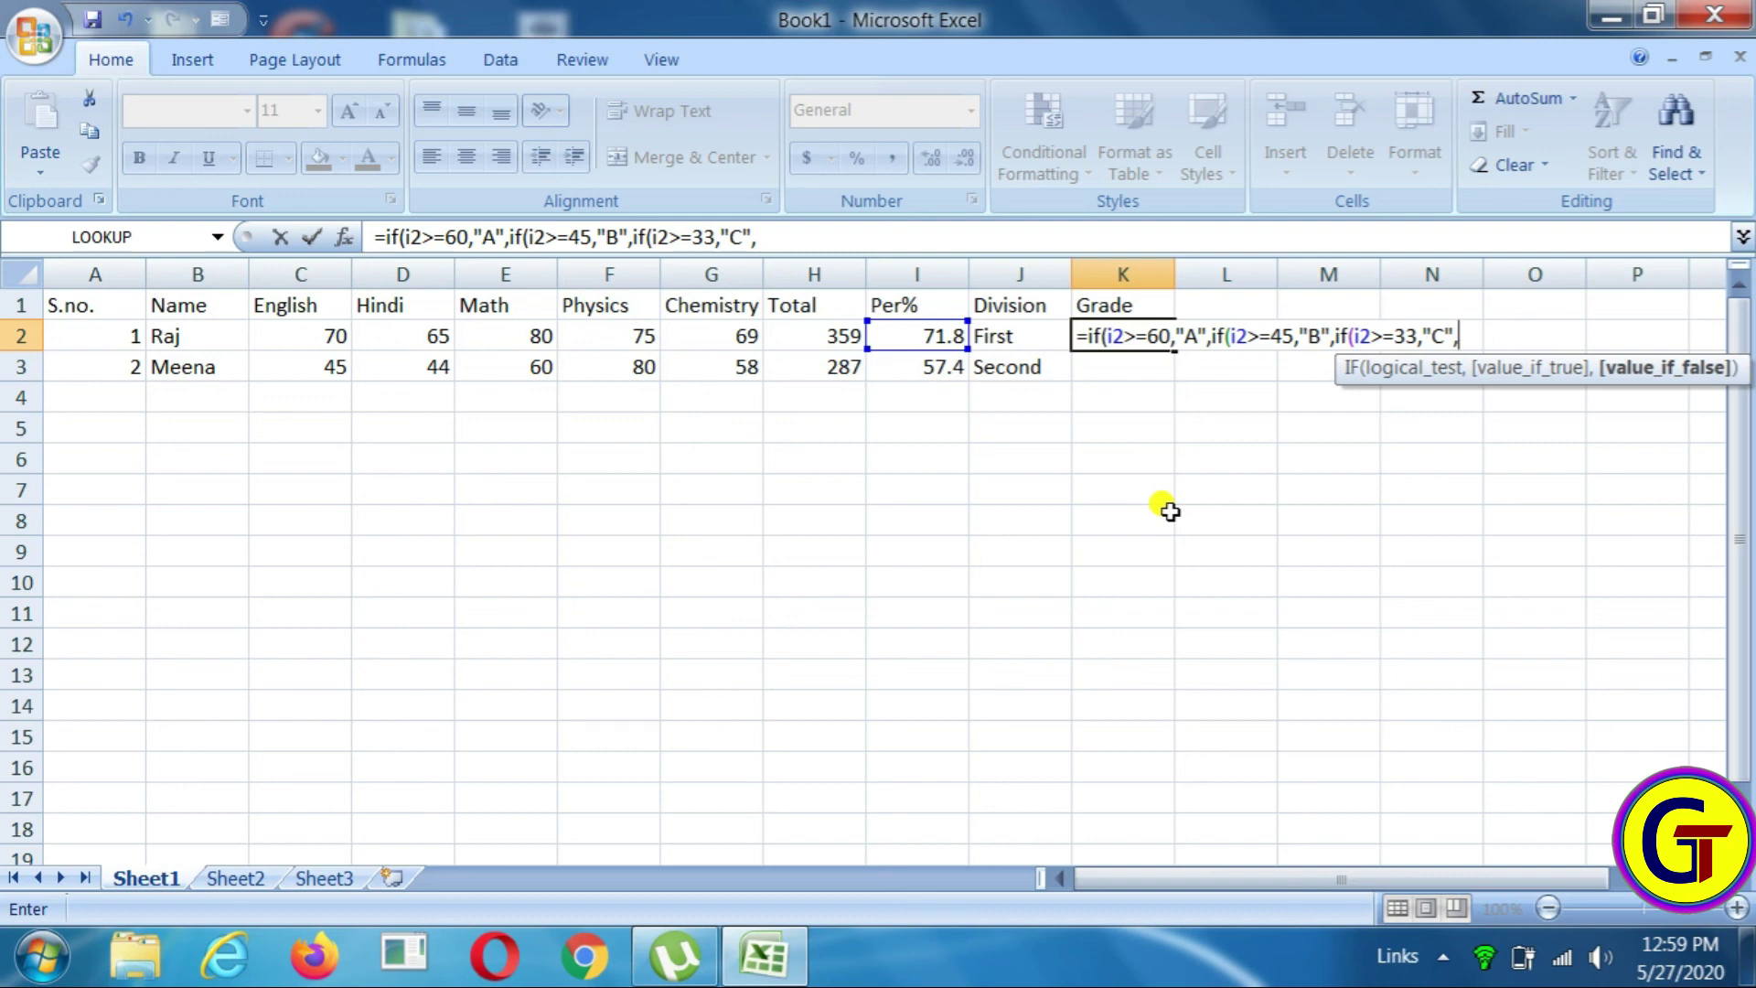
text(")
text(Fa)
text(iled)
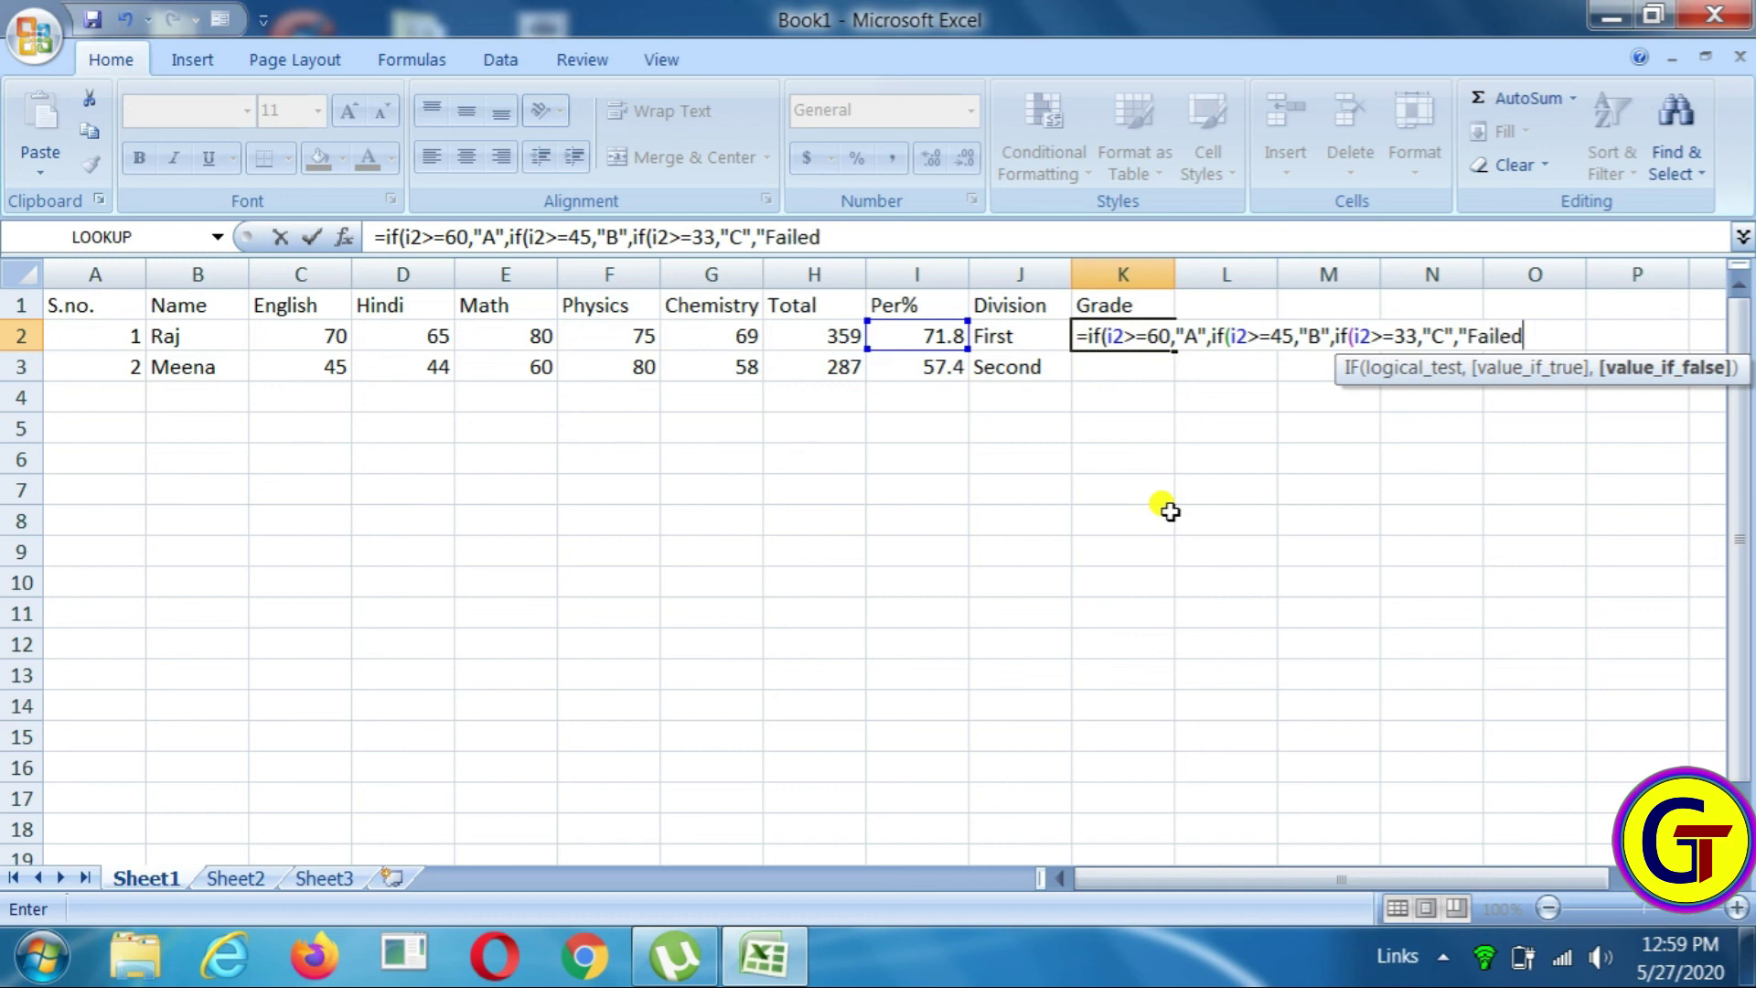
text(")
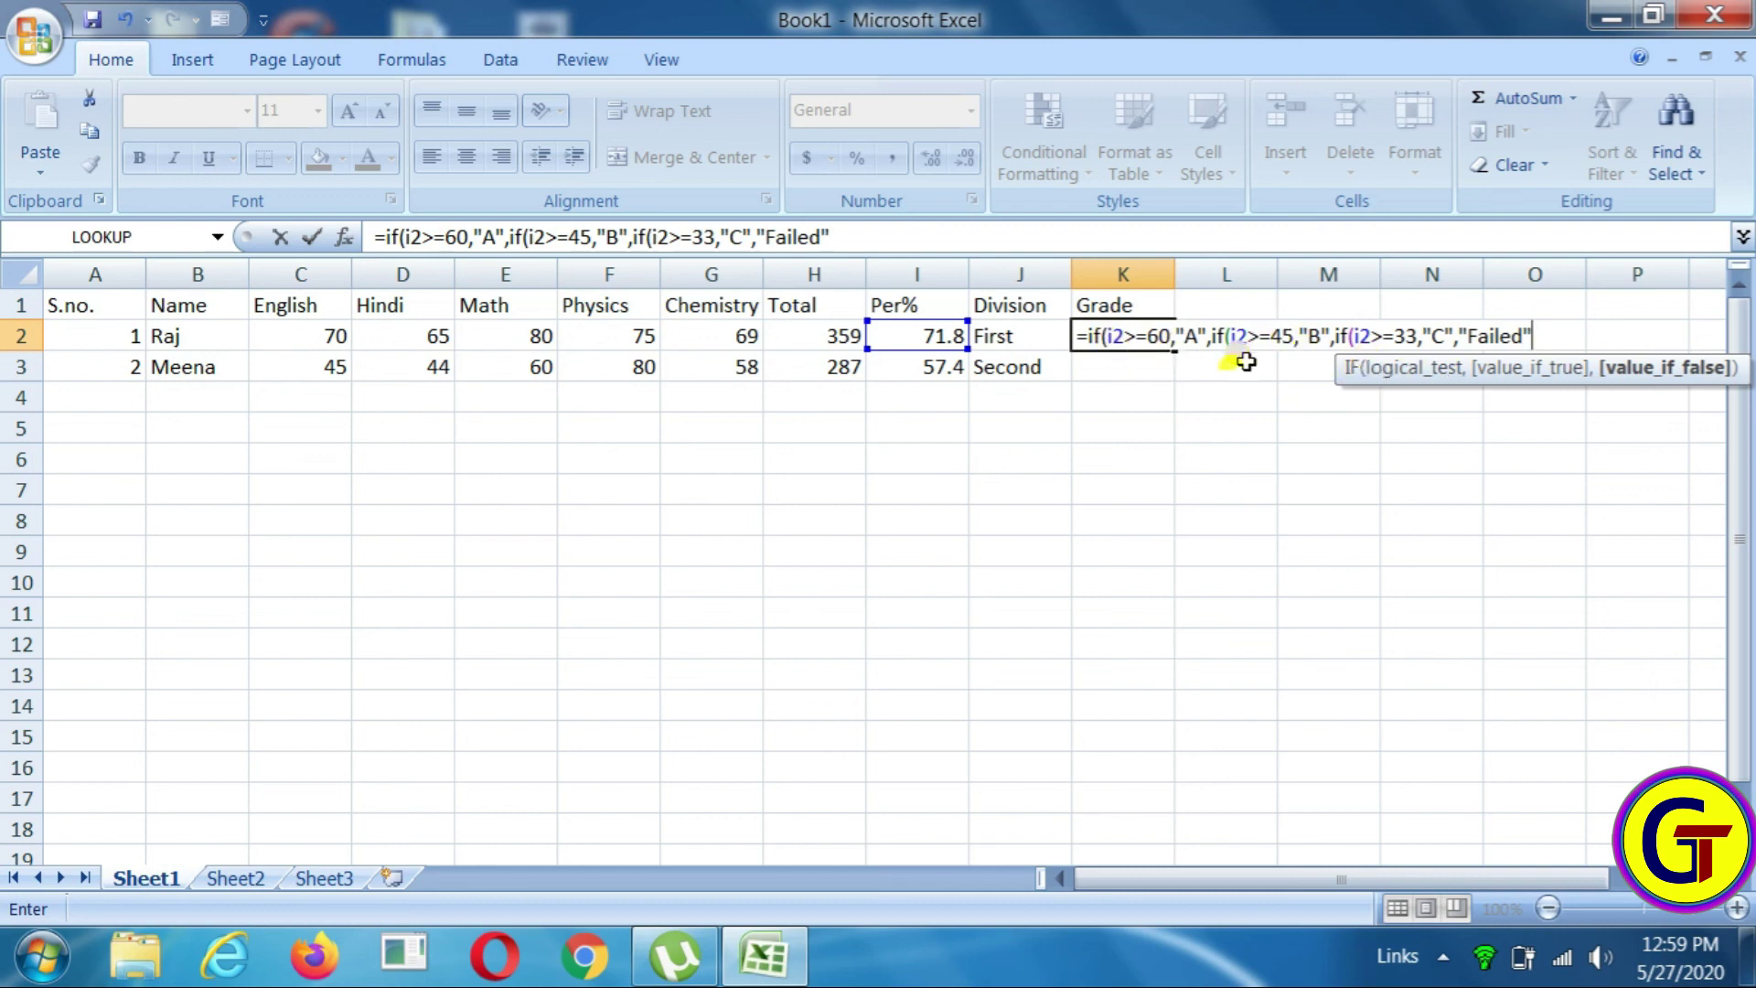
Close and commit the K2 grade formula, then fill it down to K3 to show B
text())))
key(Return)
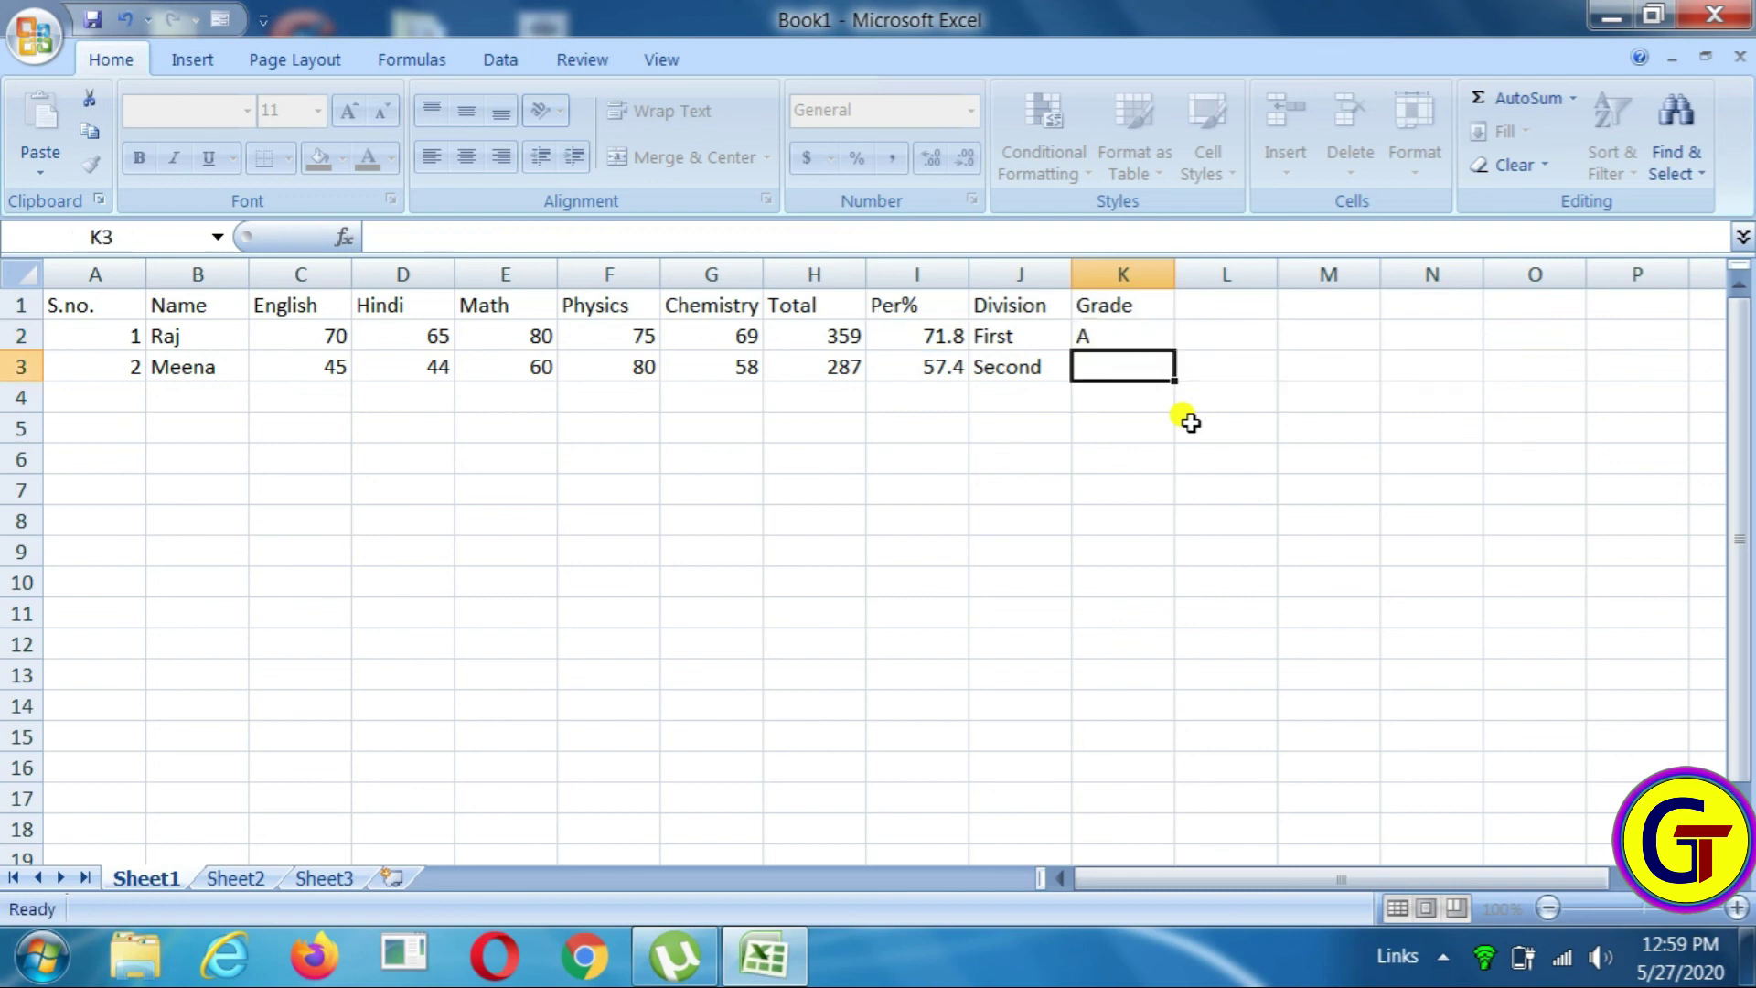
click(1093, 332)
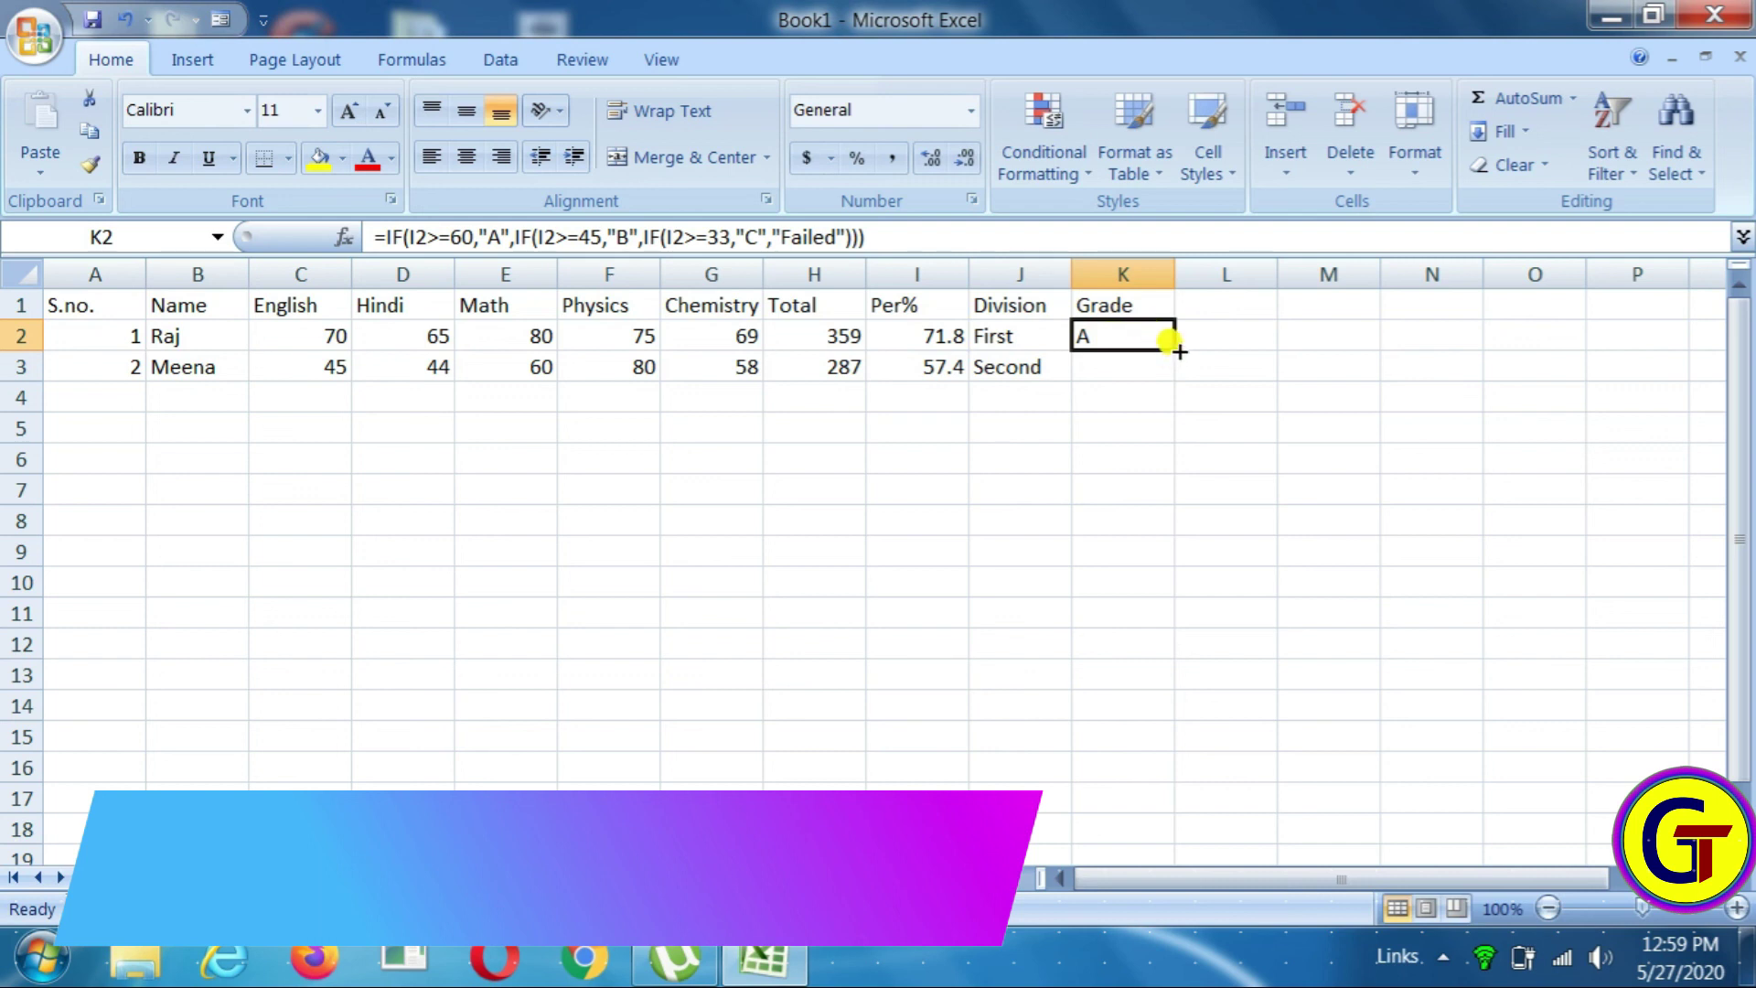
drag(1180, 352, 1175, 375)
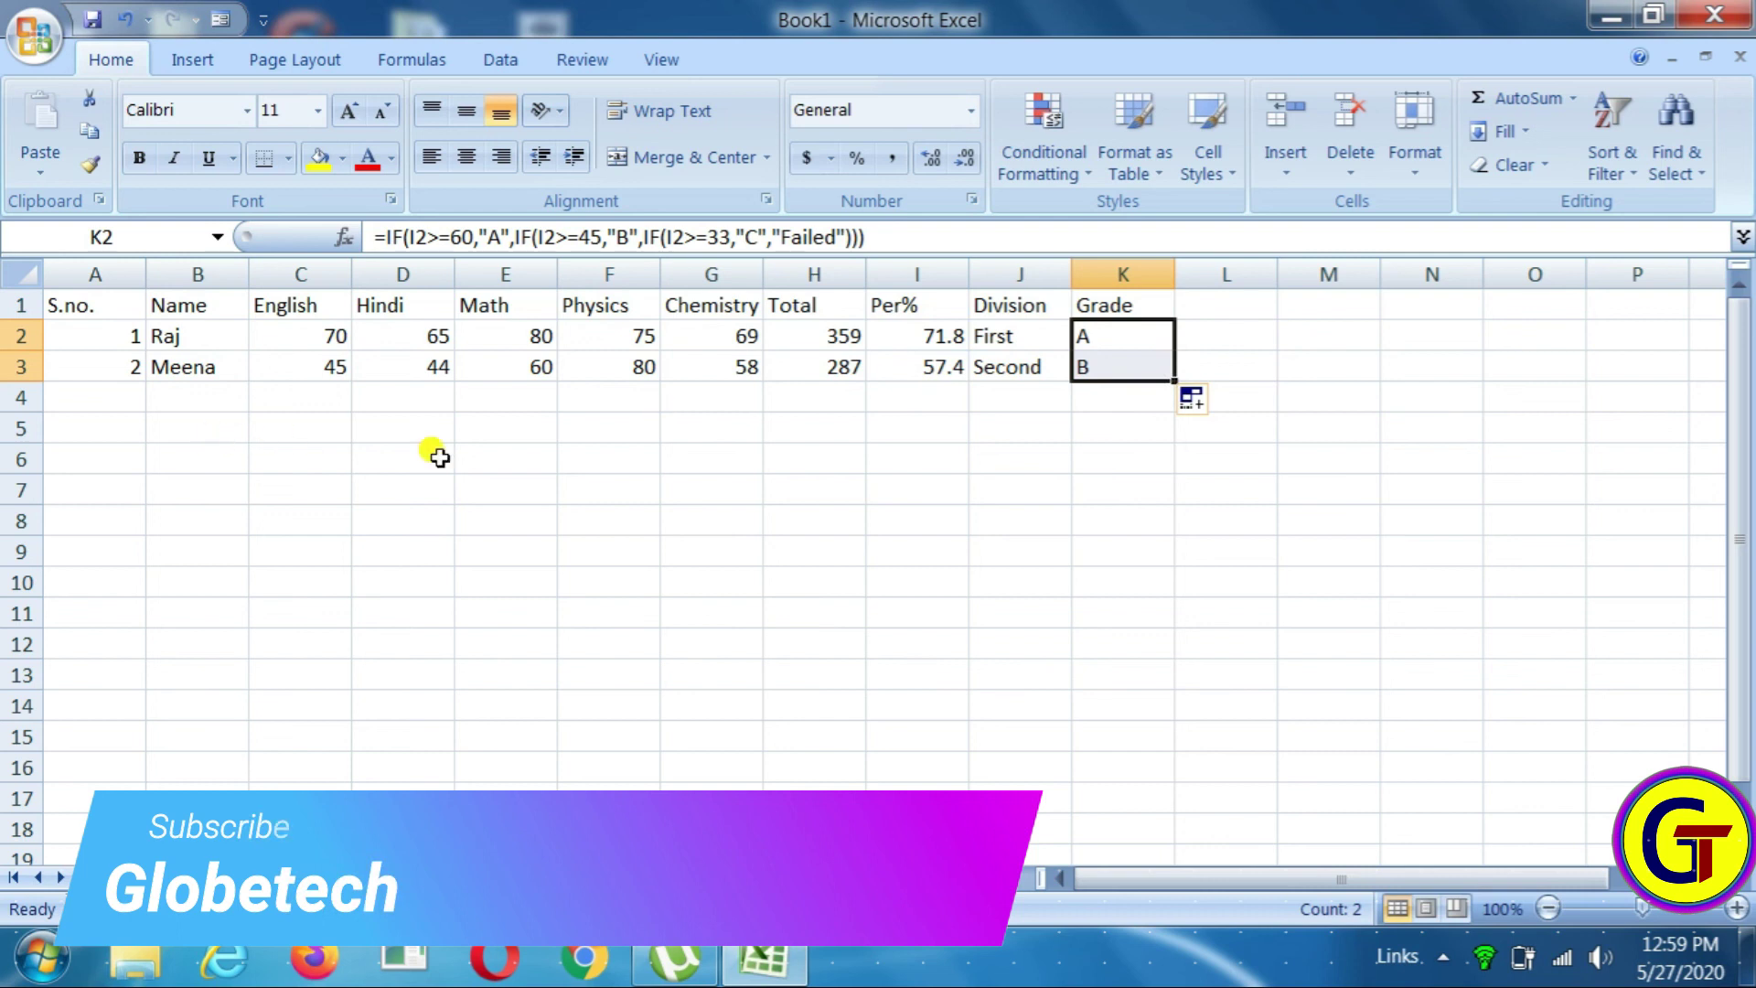